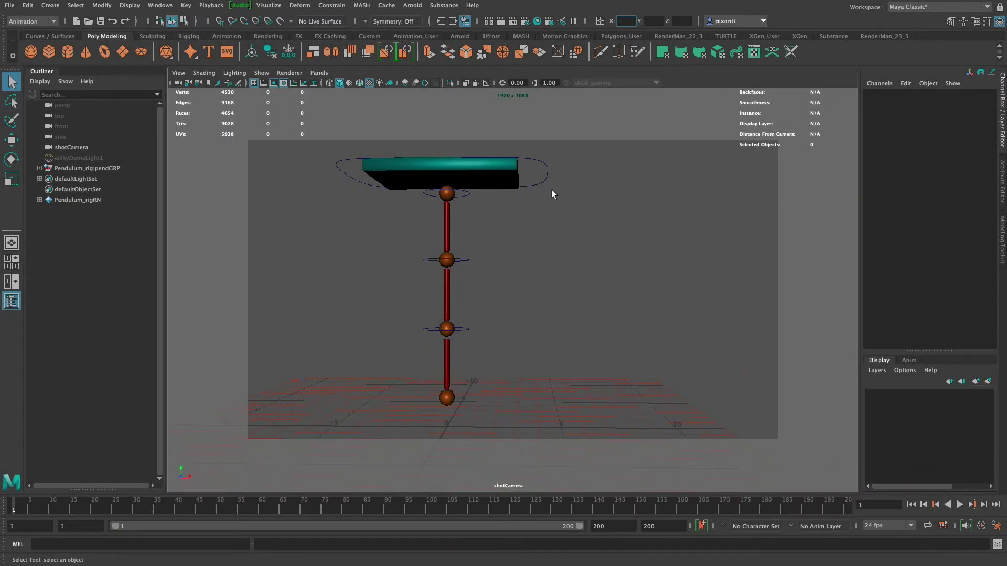
# Step: Play the finished pendulum swing animation, stop it, and return to frame 1
pyautogui.click(960, 505)
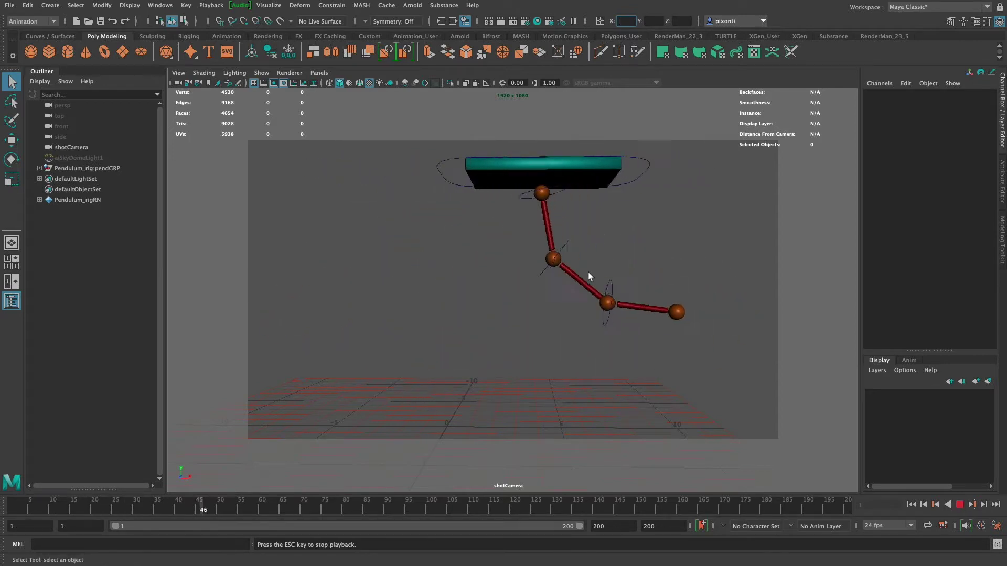
pyautogui.click(959, 505)
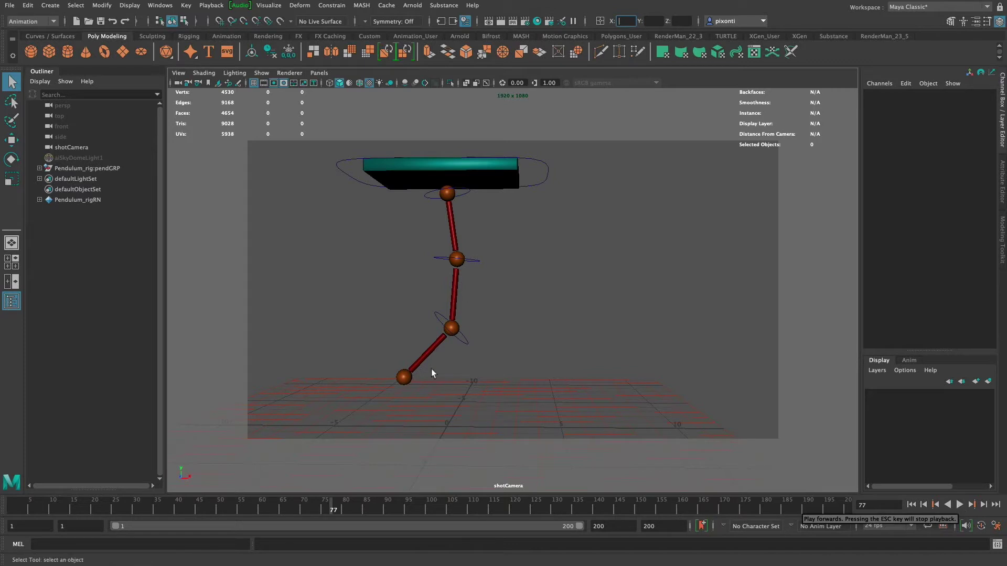
pyautogui.moveTo(293, 507); pyautogui.dragTo(1, 510)
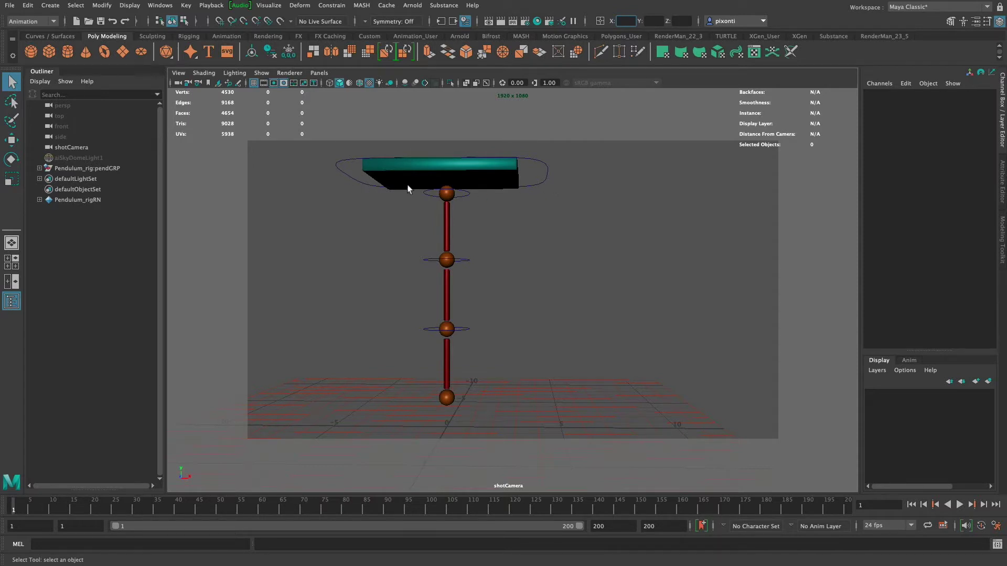
# Step: Start a new scene without saving the changes to Pendulum_Swing.ma
pyautogui.click(9, 7)
pyautogui.click(27, 22)
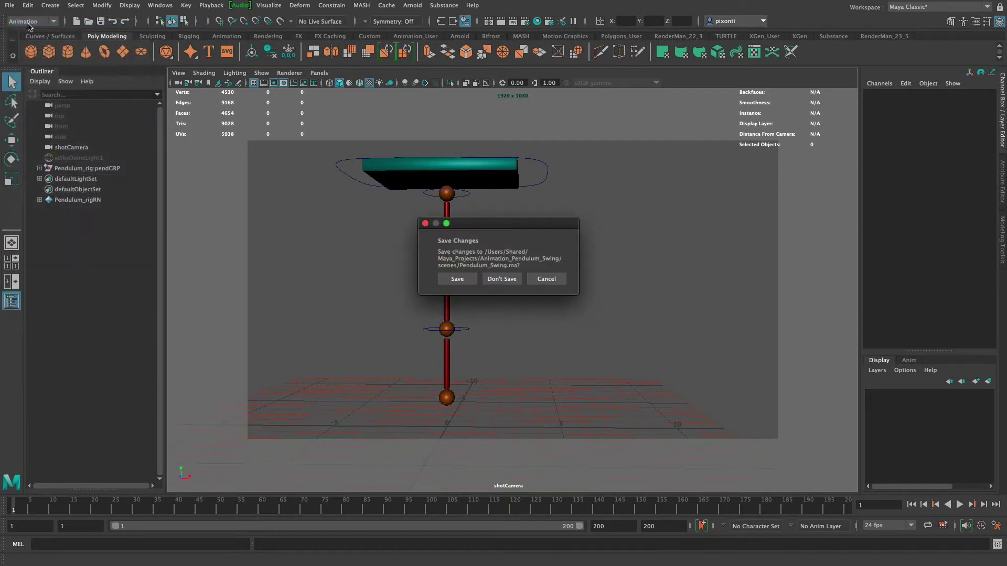
pyautogui.click(510, 280)
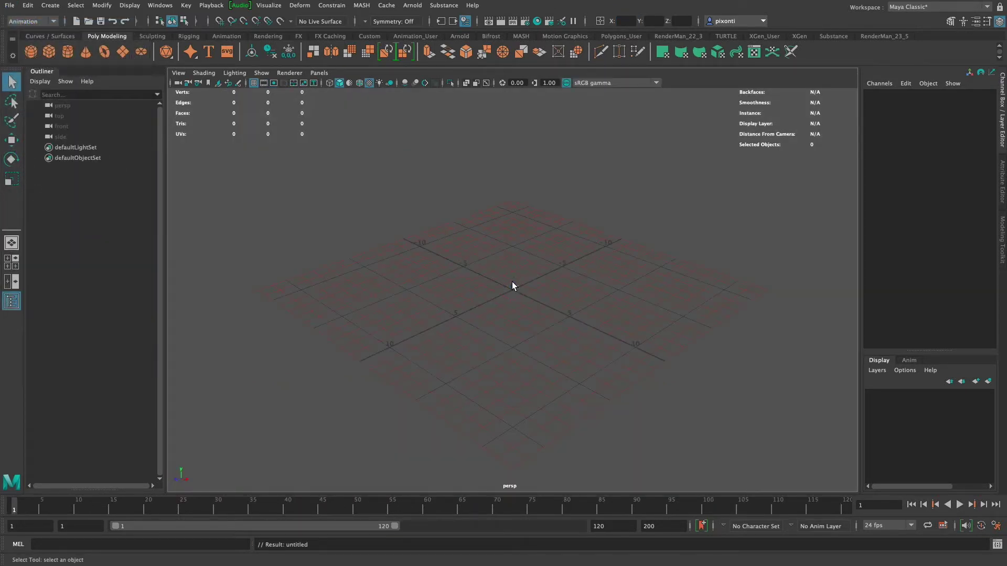
# Step: Reference Pendulum_rig.ma from the project's scenes folder into the empty scene
pyautogui.keyDown('alt'); pyautogui.moveTo(587, 292); pyautogui.dragTo(528, 282); pyautogui.keyUp('alt')
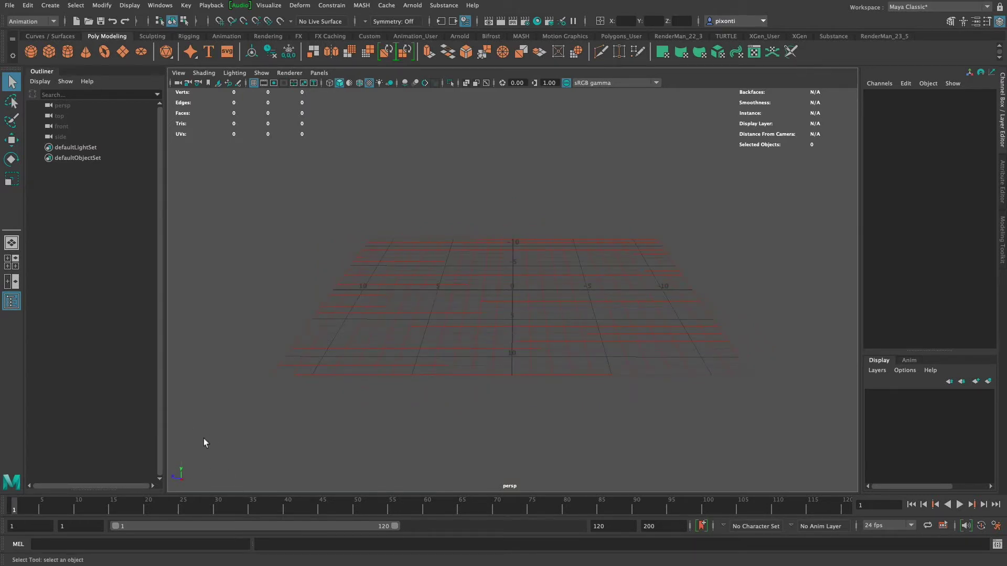
pyautogui.keyDown('alt'); pyautogui.moveTo(226, 459); pyautogui.dragTo(346, 440); pyautogui.keyUp('alt')
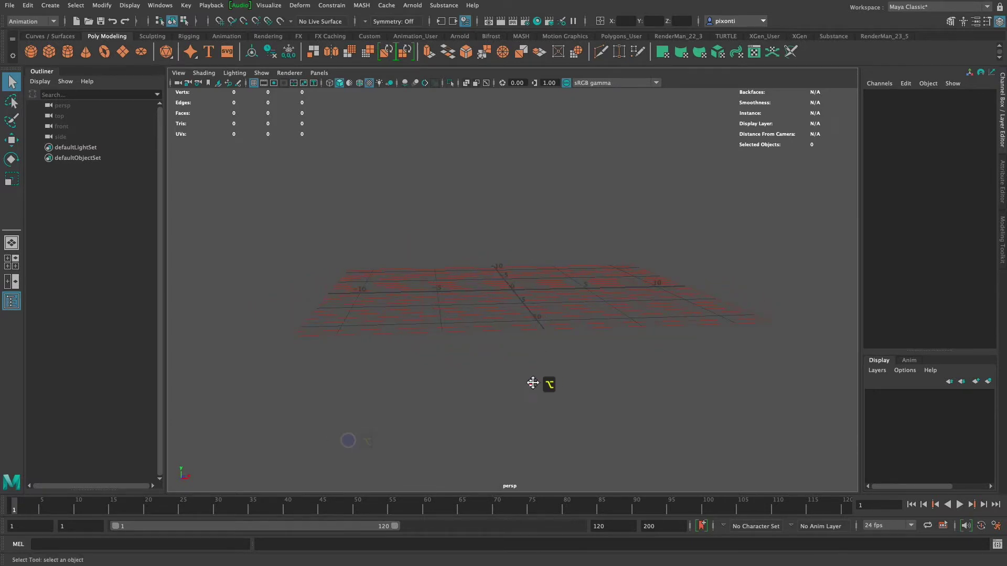
pyautogui.keyDown('alt'); pyautogui.moveTo(510, 405); pyautogui.dragTo(595, 358); pyautogui.keyUp('alt')
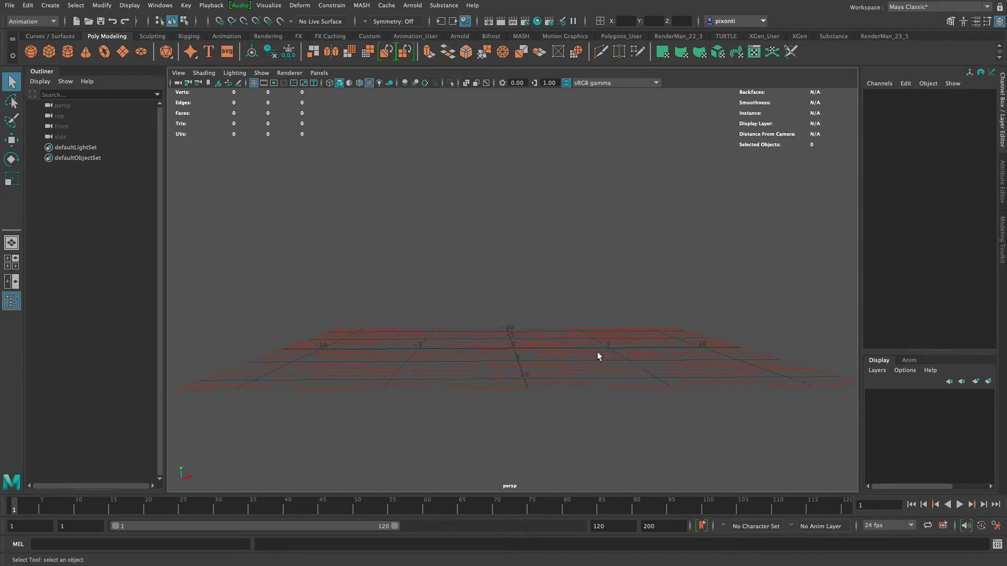
pyautogui.moveTo(594, 344)
pyautogui.keyDown('alt'); pyautogui.mouseDown()
pyautogui.moveTo(607, 356)
pyautogui.moveTo(600, 359)
pyautogui.mouseUp(); pyautogui.keyUp('alt')
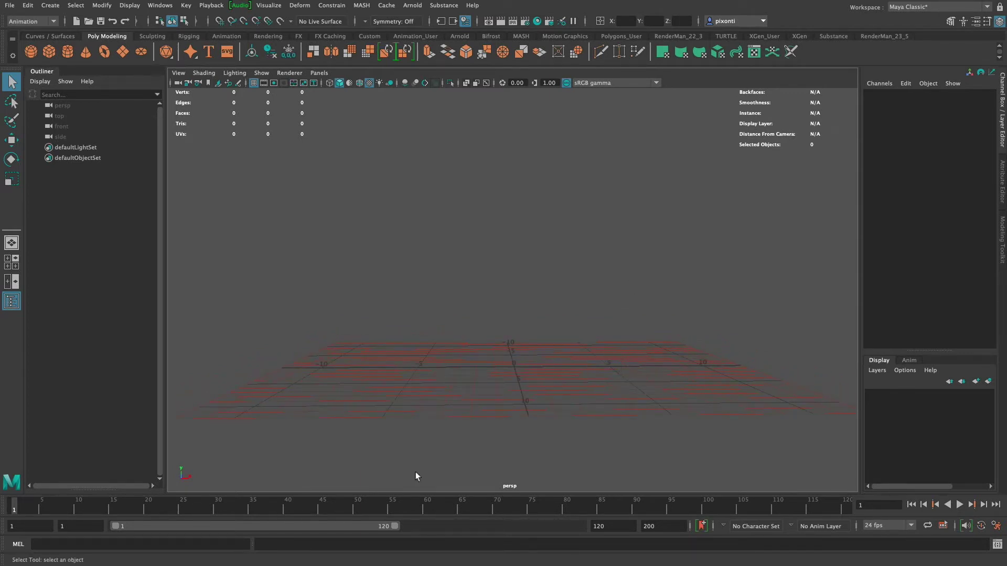
pyautogui.rightClick(89, 207)
pyautogui.moveTo(135, 256)
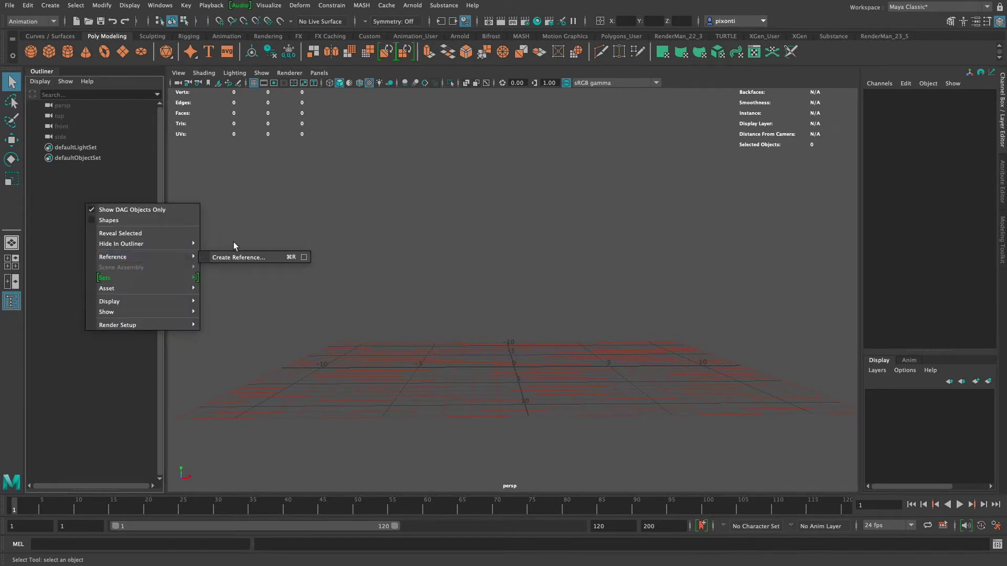
pyautogui.click(255, 259)
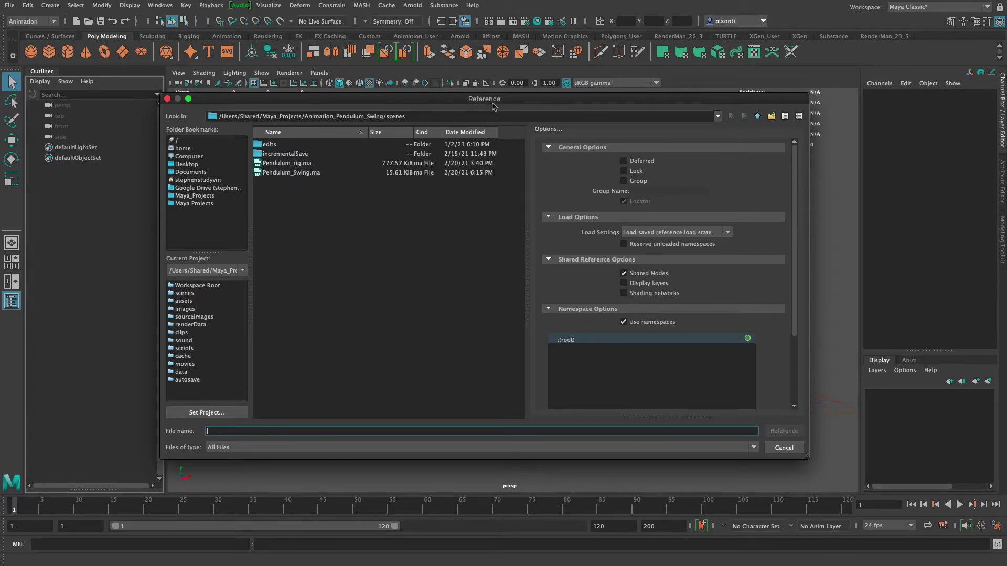
pyautogui.click(290, 164)
pyautogui.click(785, 431)
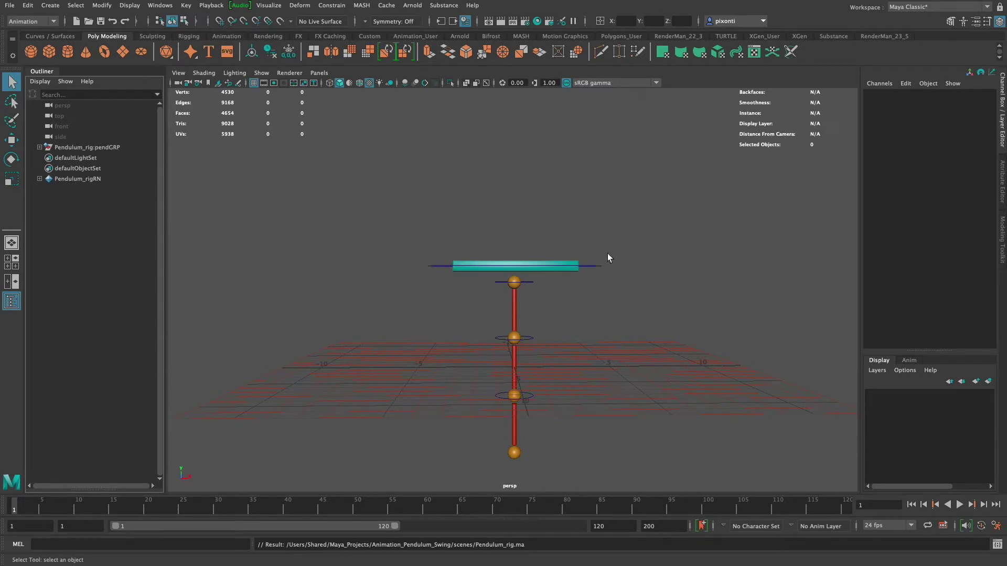
# Step: Raise the pendulum's base control to about 5.8 in Translate Y and key its translation at frame 1
pyautogui.keyDown('alt'); pyautogui.moveTo(567, 300); pyautogui.dragTo(571, 371); pyautogui.keyUp('alt')
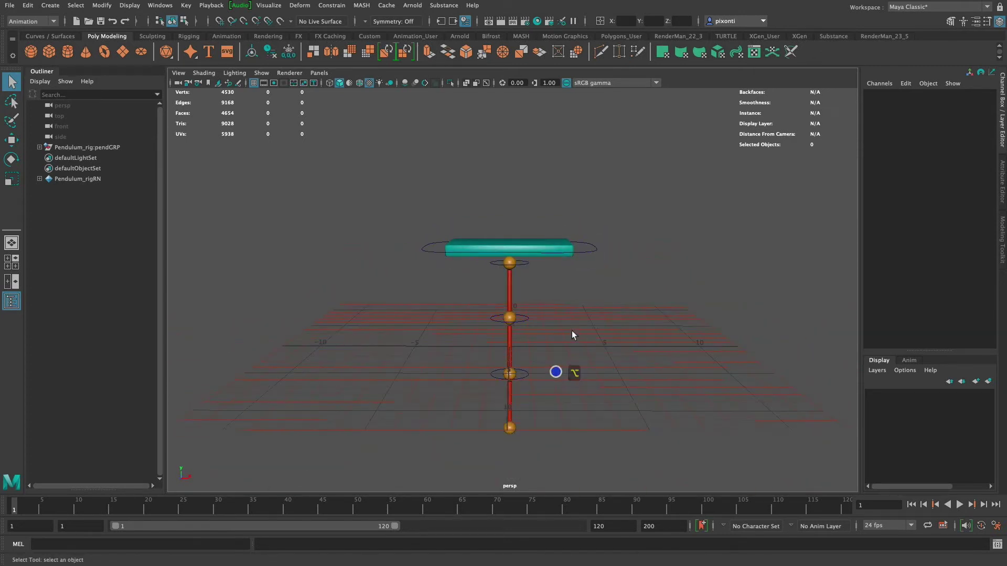
pyautogui.moveTo(588, 274); pyautogui.dragTo(594, 186)
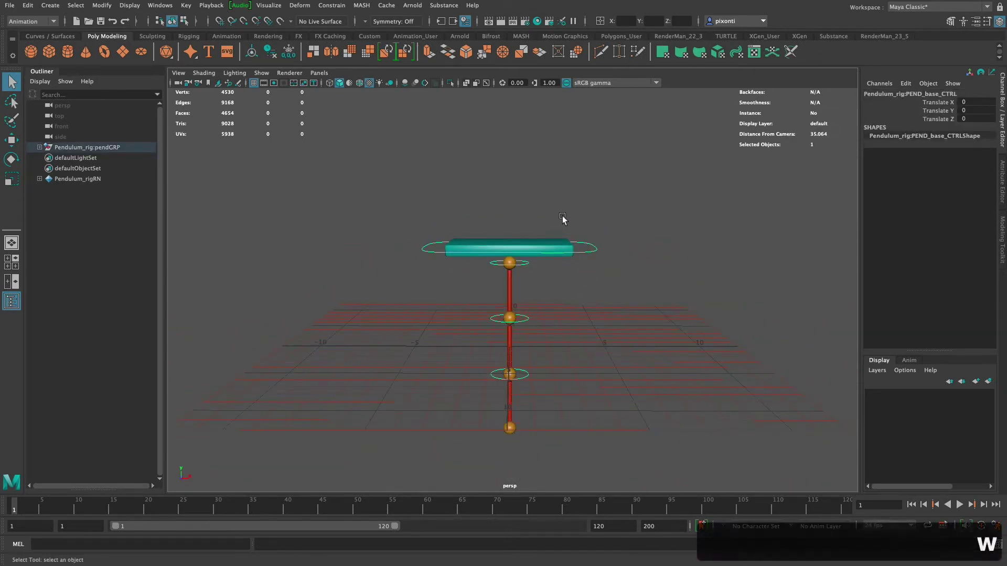
pyautogui.press('w')
pyautogui.moveTo(511, 201); pyautogui.dragTo(513, 71)
pyautogui.keyDown('alt'); pyautogui.moveTo(560, 252); pyautogui.dragTo(589, 274); pyautogui.keyUp('alt')
pyautogui.keyDown('alt'); pyautogui.moveTo(556, 337); pyautogui.dragTo(601, 328, button='middle'); pyautogui.keyUp('alt')
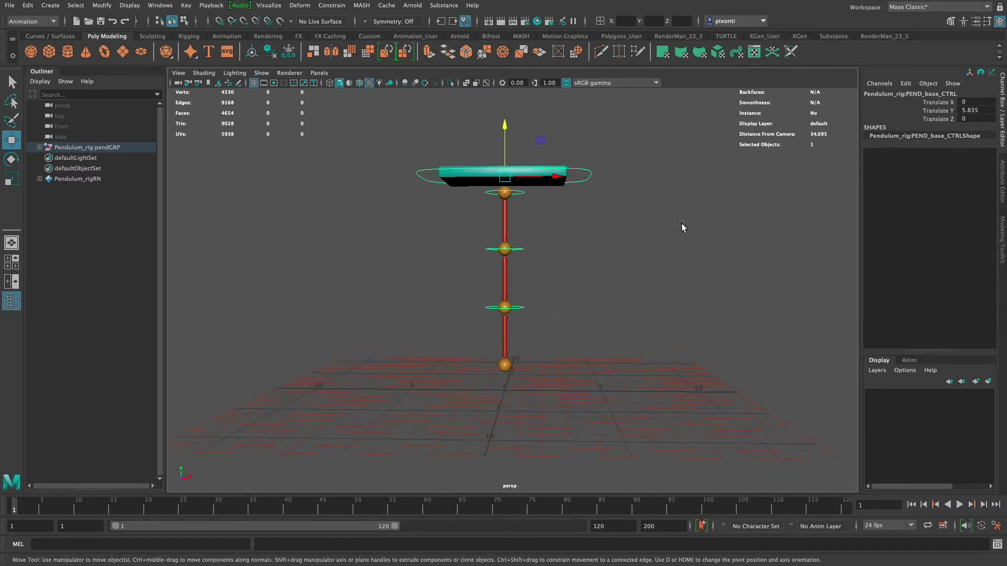
pyautogui.hotkey('shift', 'w')
# Step: Key the three pendulum joint controls in their straight pose at frame 1
pyautogui.click(521, 193)
pyautogui.keyDown('shift'); pyautogui.click(521, 250); pyautogui.keyUp('shift')
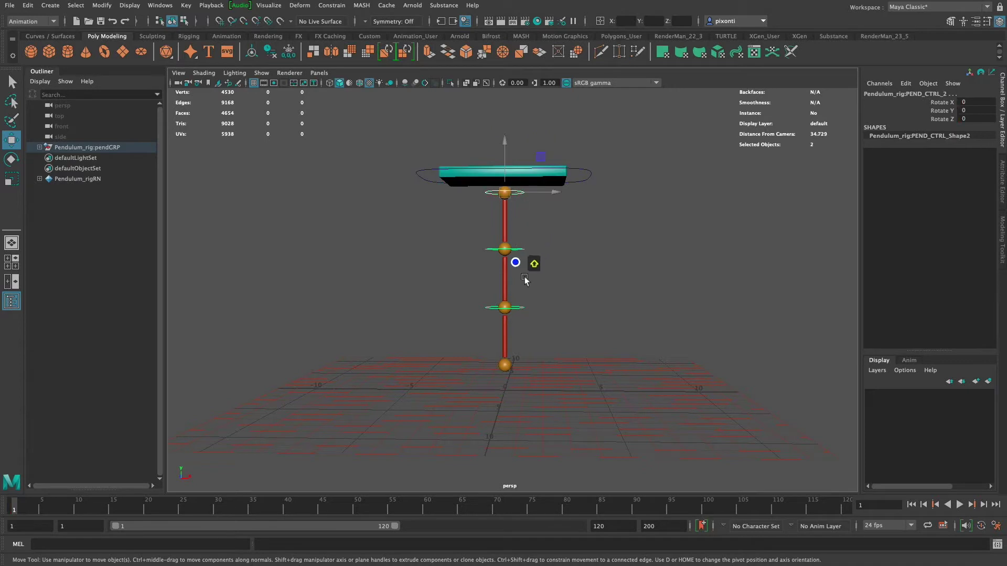
pyautogui.keyDown('shift'); pyautogui.click(521, 308); pyautogui.keyUp('shift')
pyautogui.press('s')
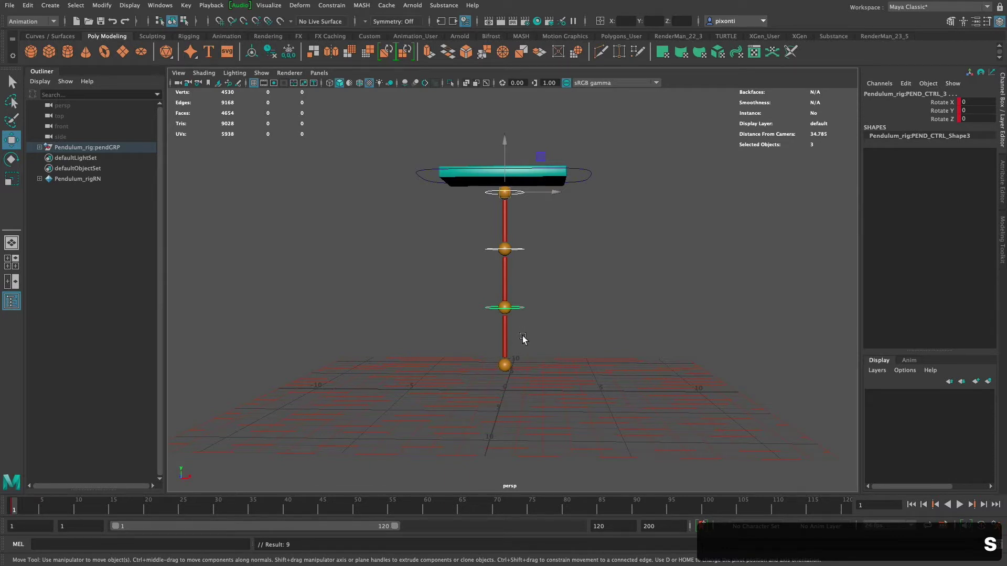
# Step: At frame 20, rotate the three joint controls together to about -34.2 in Z and key them
pyautogui.moveTo(49, 512)
pyautogui.mouseDown()
pyautogui.moveTo(167, 515)
pyautogui.moveTo(148, 511)
pyautogui.mouseUp()
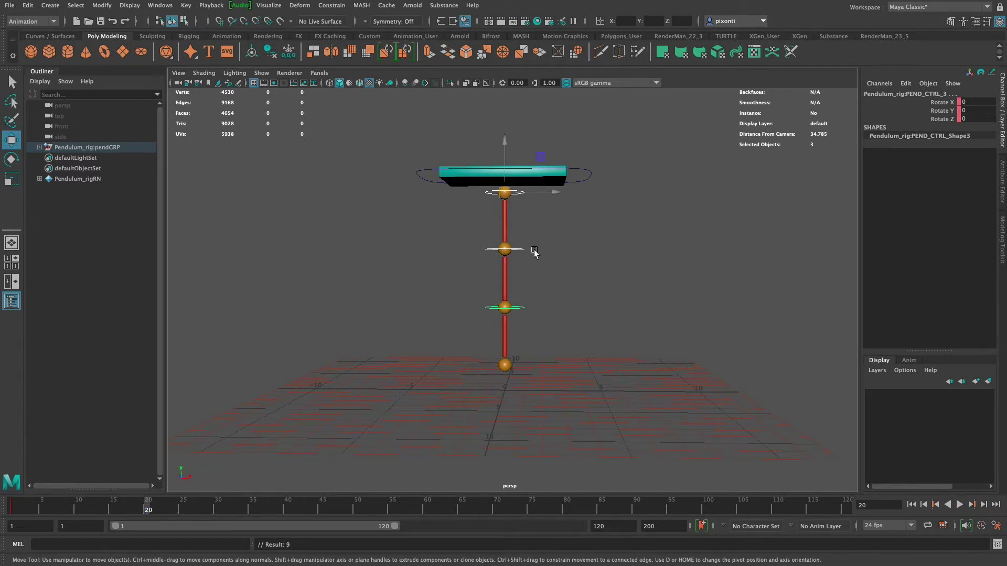
pyautogui.press('e')
pyautogui.moveTo(543, 290); pyautogui.dragTo(539, 319)
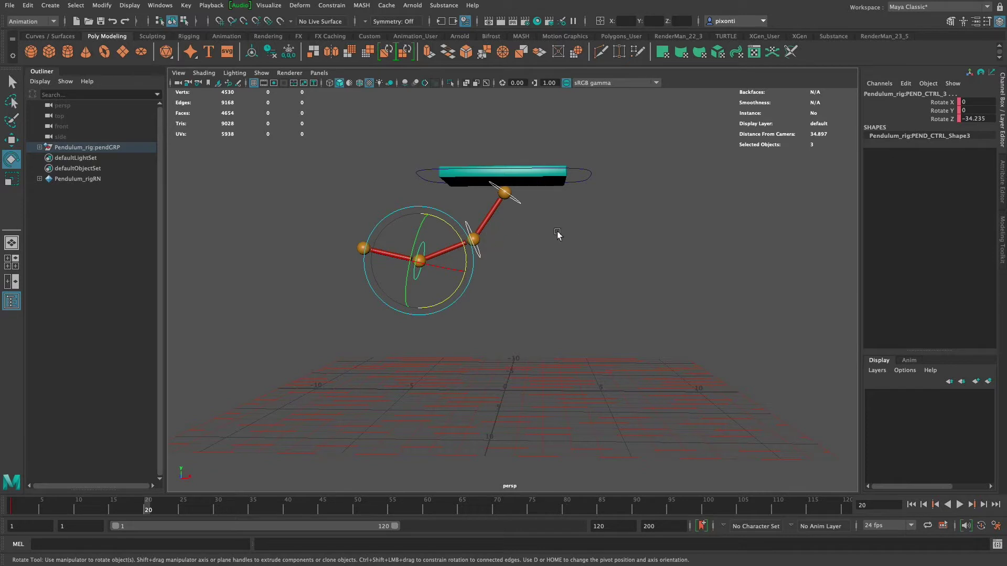
pyautogui.click(486, 252)
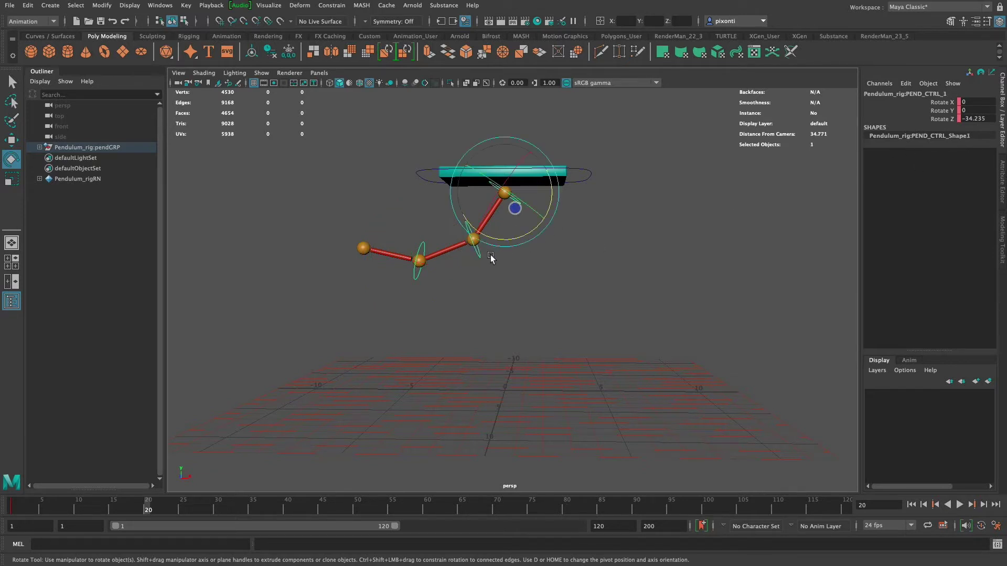
pyautogui.click(414, 275)
pyautogui.click(523, 200)
pyautogui.press('q')
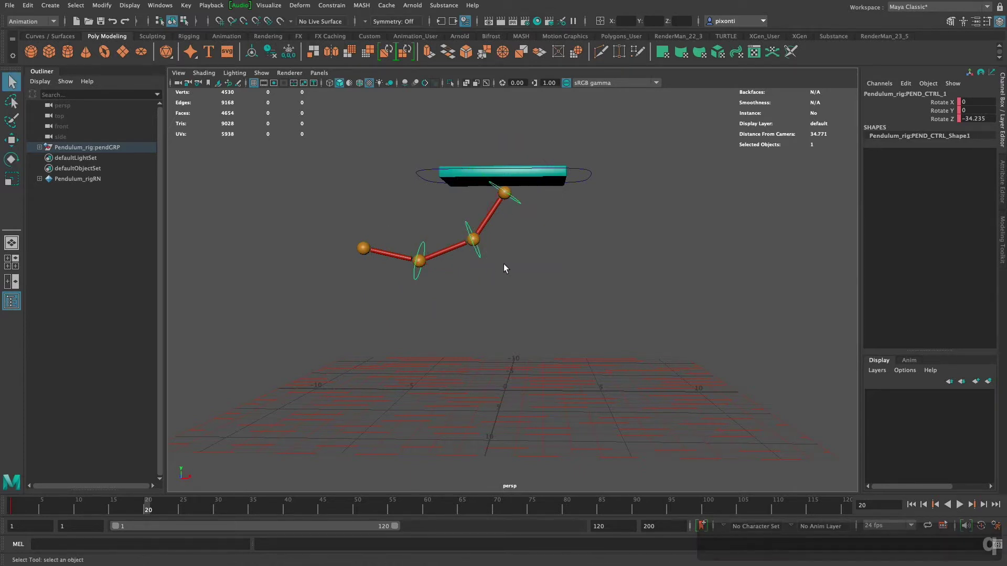
pyautogui.moveTo(487, 254); pyautogui.dragTo(401, 291)
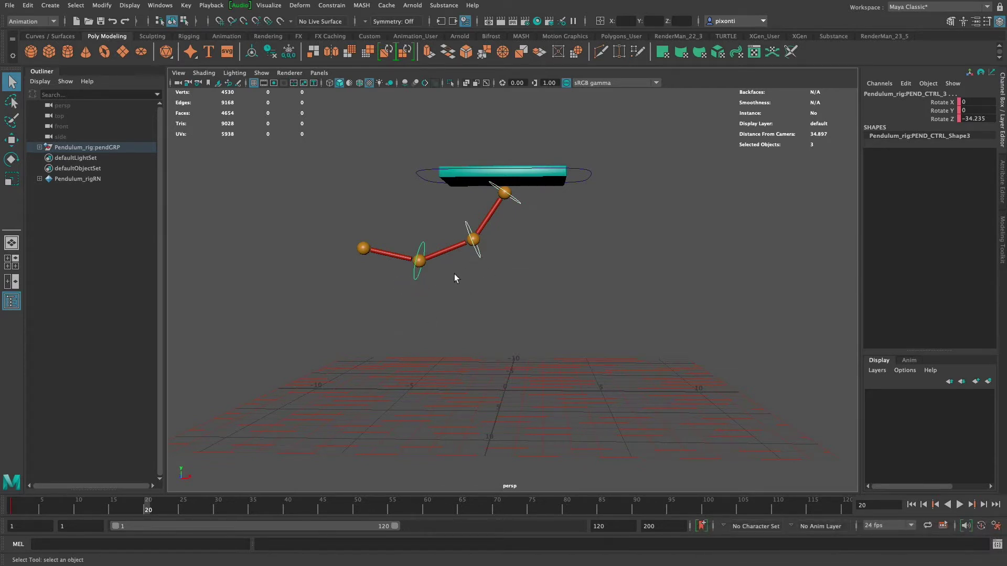
pyautogui.press('e')
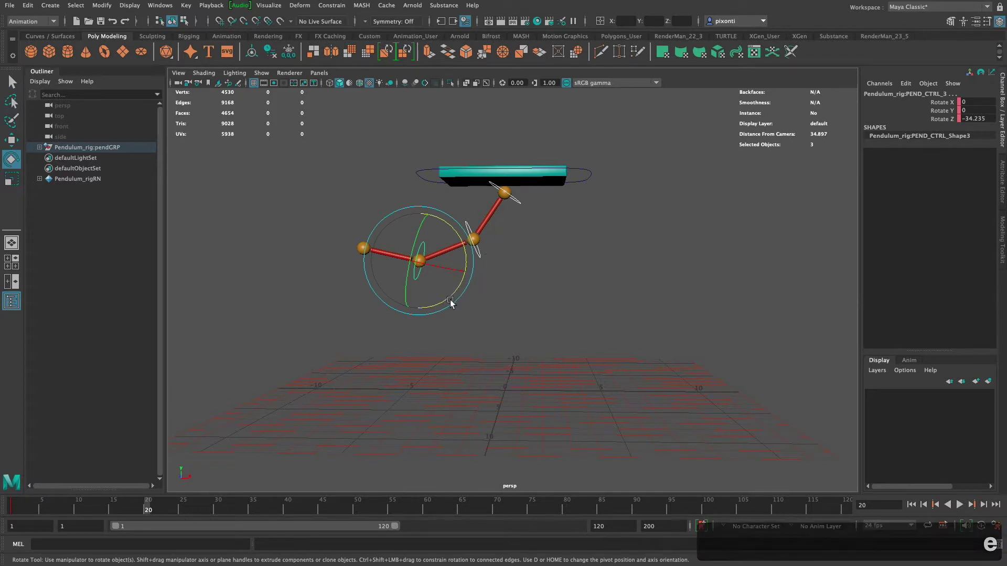
pyautogui.press('s')
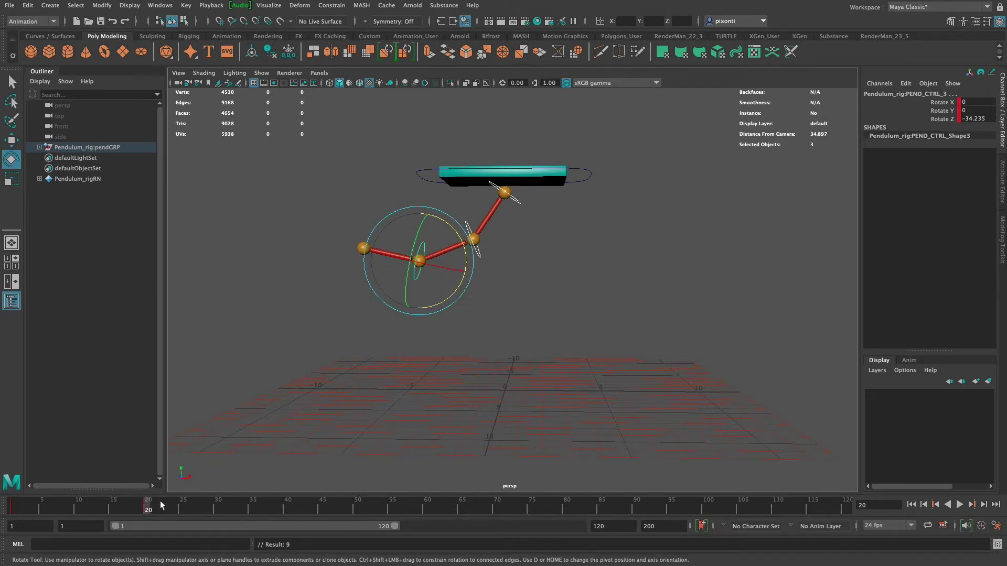
# Step: At frame 60, set Rotate Z of the three joint controls to 35 and key the pose
pyautogui.hotkey('alt', 'v')
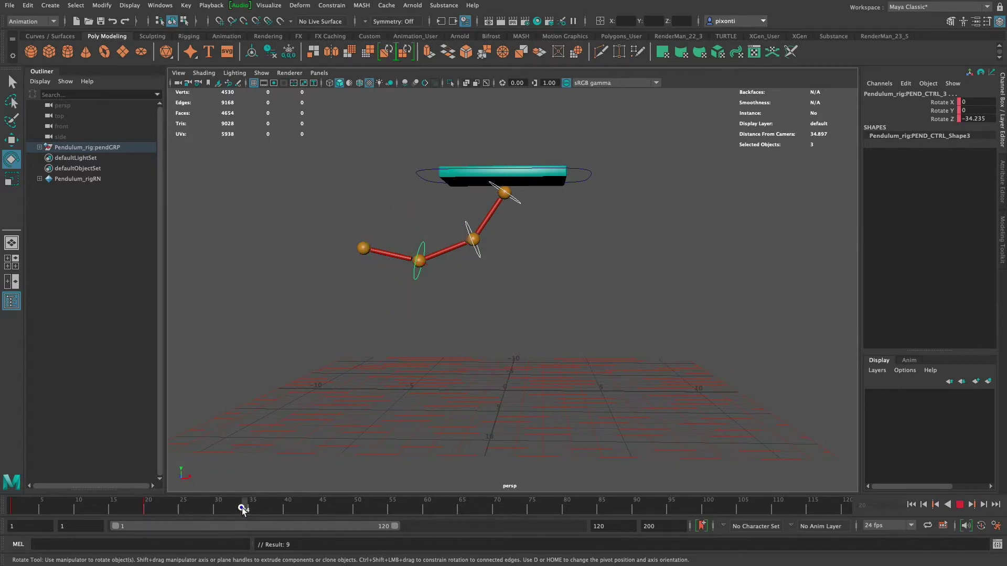
pyautogui.hotkey('alt', 'v')
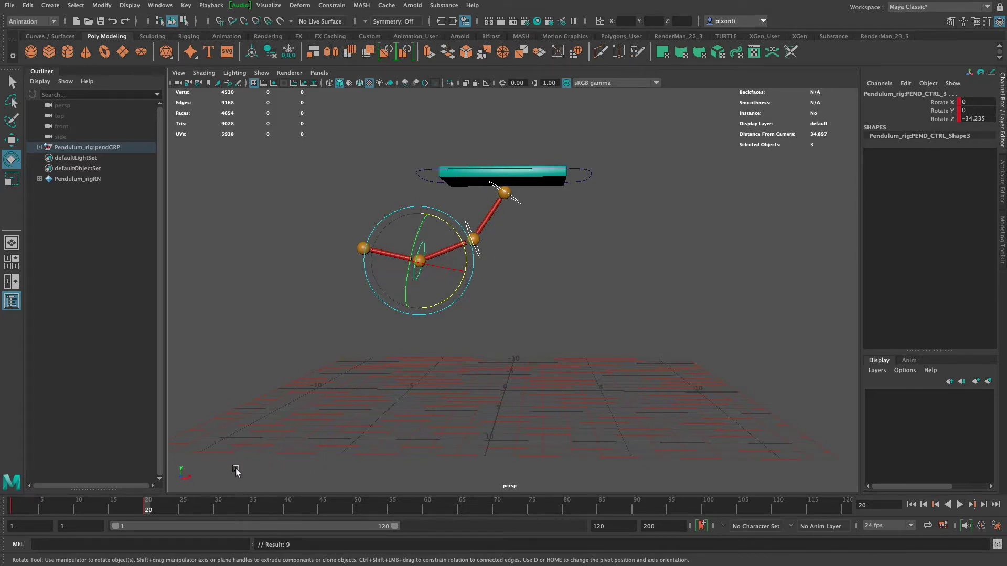
pyautogui.click(286, 510)
pyautogui.click(427, 508)
pyautogui.moveTo(454, 295); pyautogui.dragTo(497, 245)
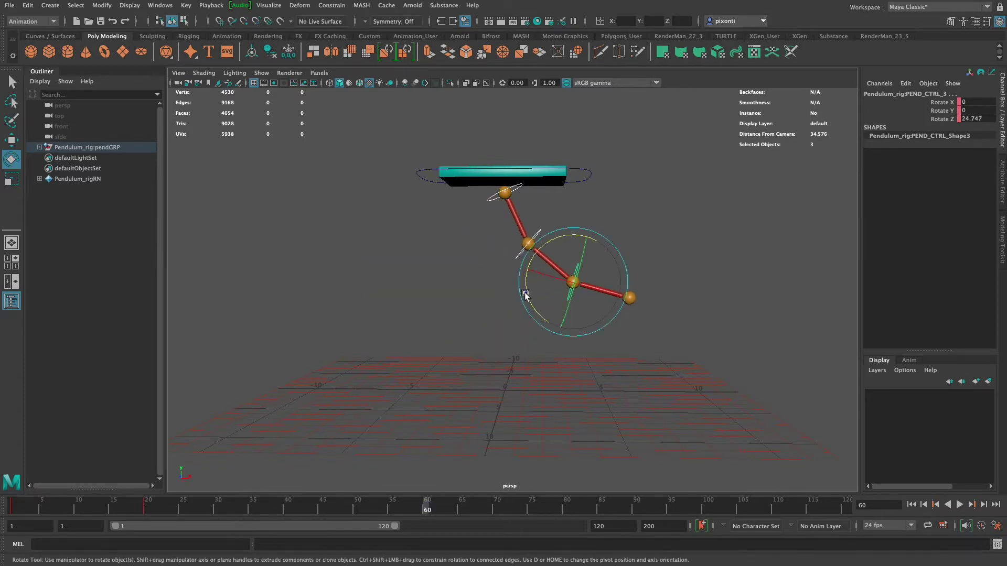
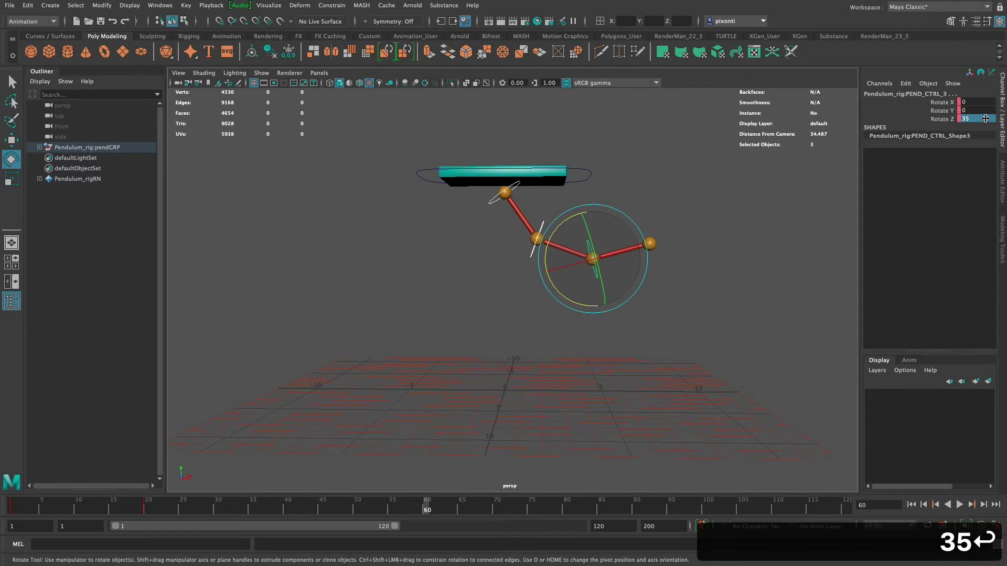
pyautogui.press('s')
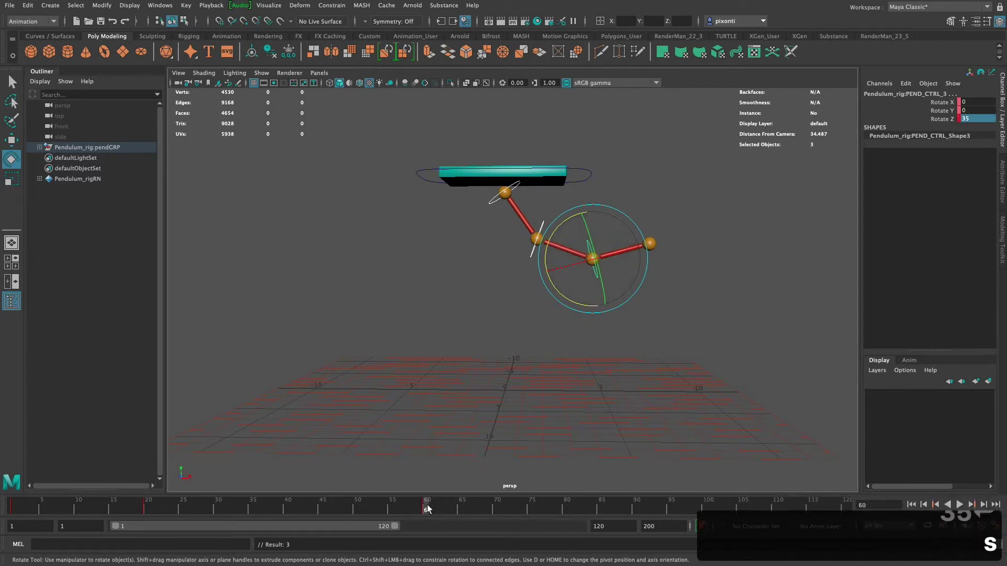
pyautogui.click(946, 120)
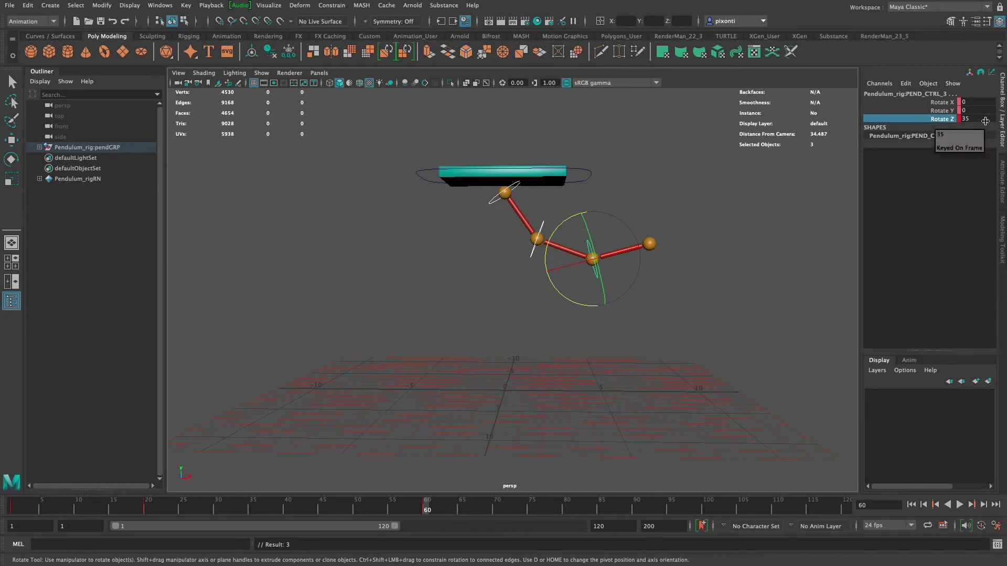
pyautogui.press('s')
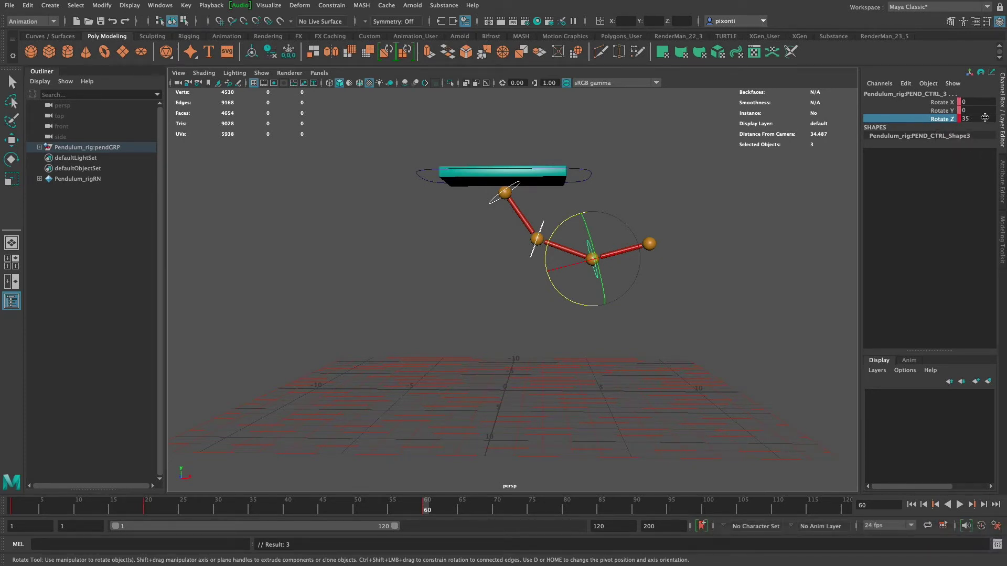
# Step: Clear the selection and select the three pendulum joint controls again, from the top joint down
pyautogui.click(701, 273)
pyautogui.click(535, 254)
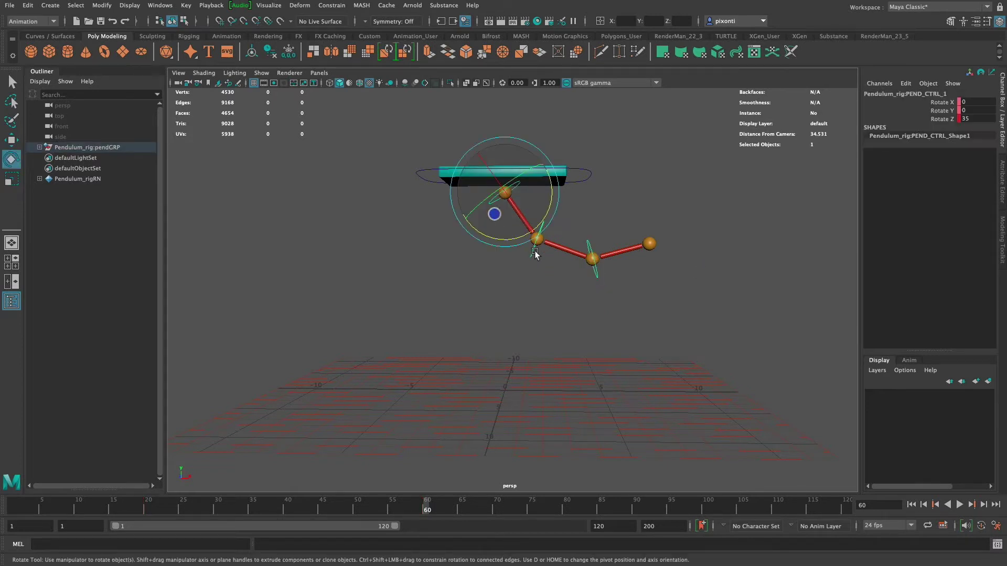
pyautogui.keyDown('shift'); pyautogui.click(541, 257); pyautogui.keyUp('shift')
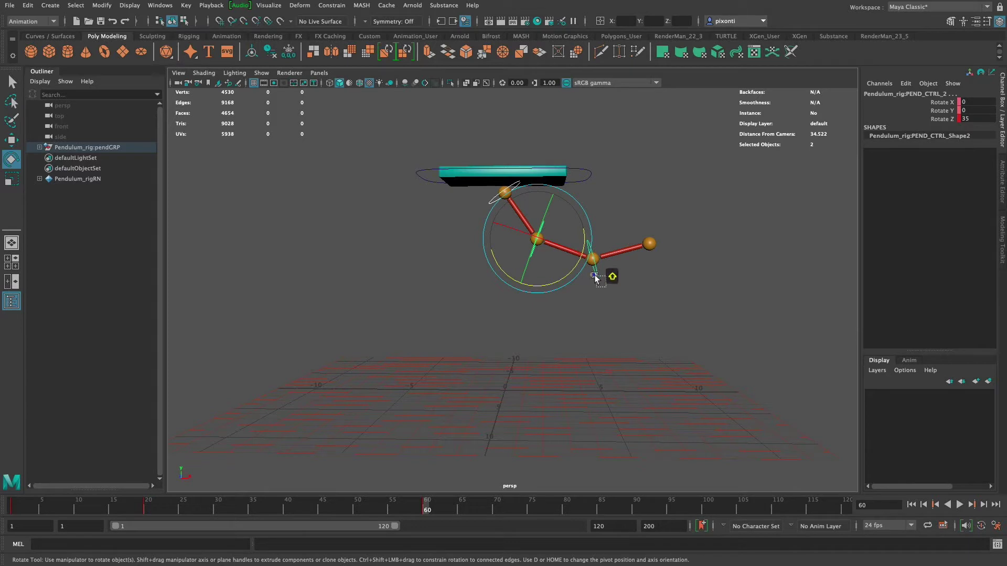
pyautogui.keyDown('shift'); pyautogui.click(593, 275); pyautogui.keyUp('shift')
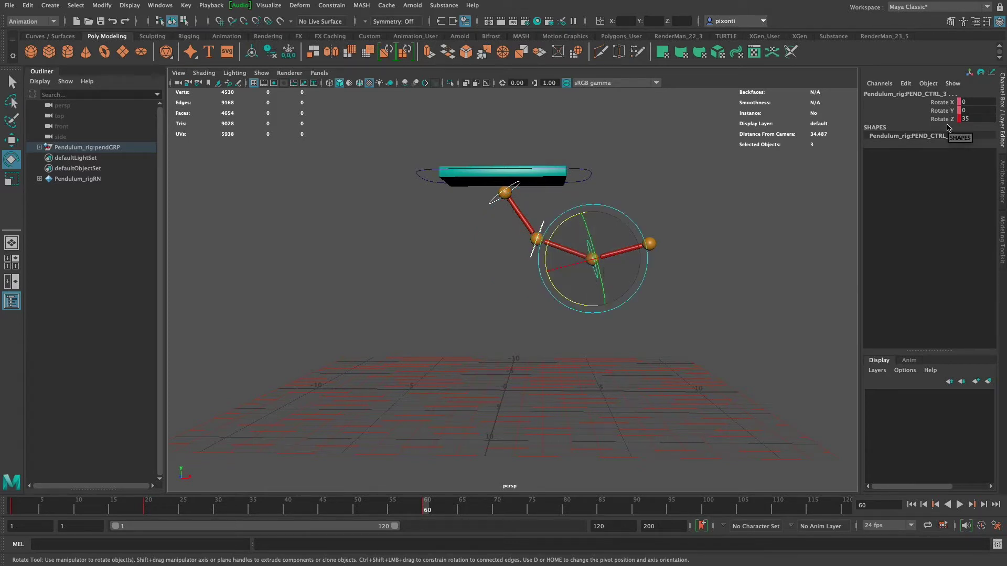
# Step: Review the Time Slider preferences, including the key tick settings, and save them as they are
pyautogui.click(160, 5)
pyautogui.moveTo(210, 106)
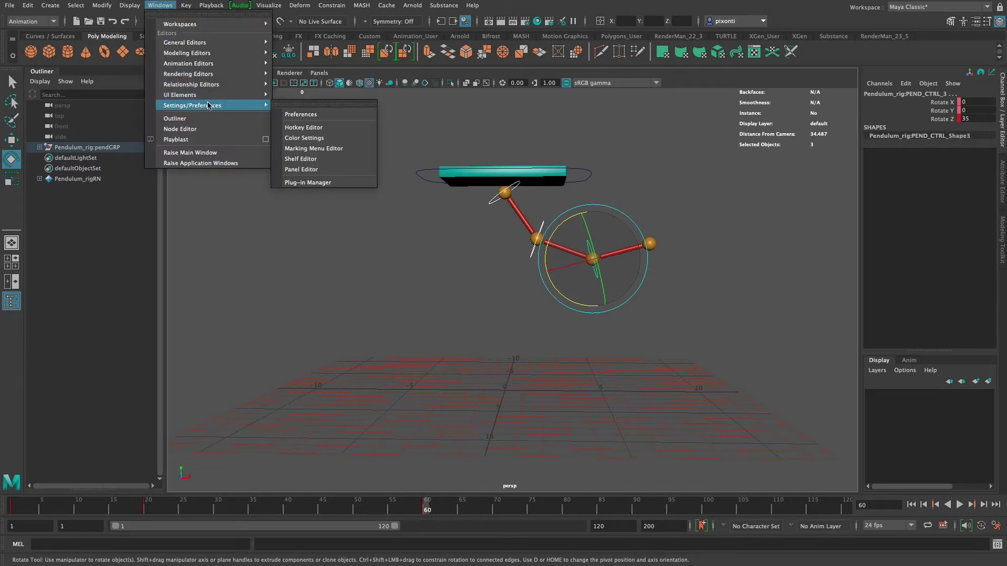
pyautogui.click(324, 114)
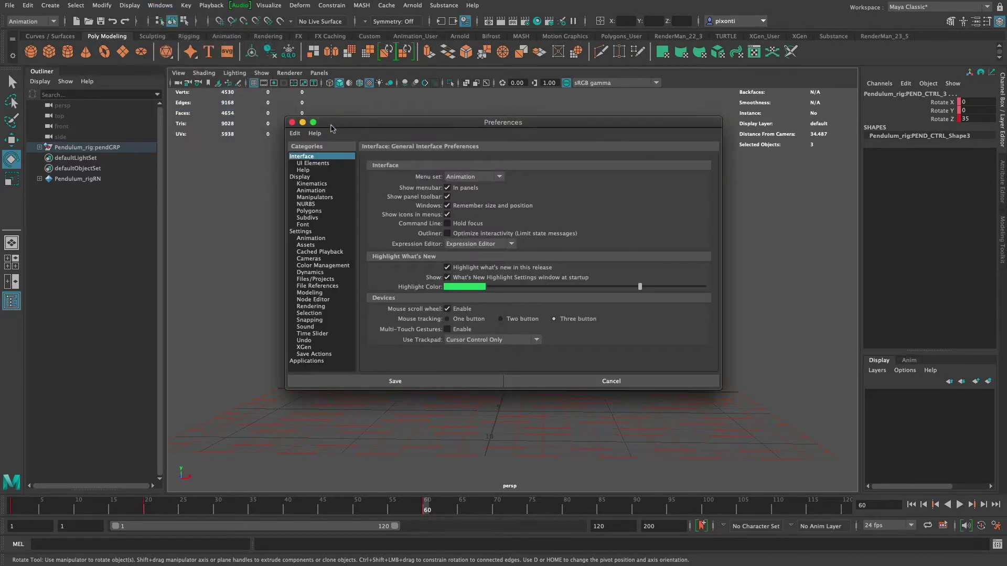
pyautogui.click(322, 334)
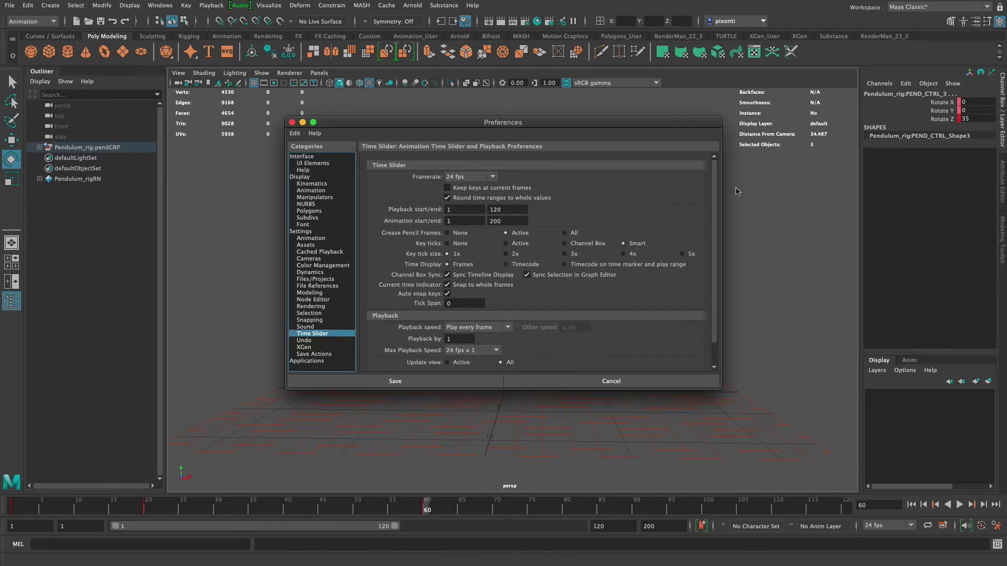
pyautogui.click(405, 381)
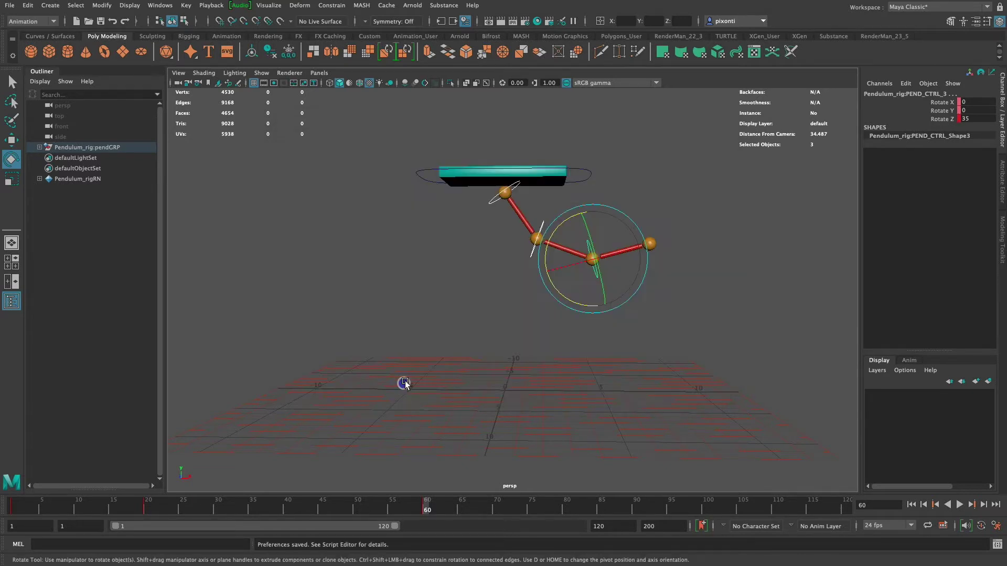
# Step: Examine the Rotate X, Rotate Y and Rotate Z channels of the three joint controls, individually and together
pyautogui.click(945, 122)
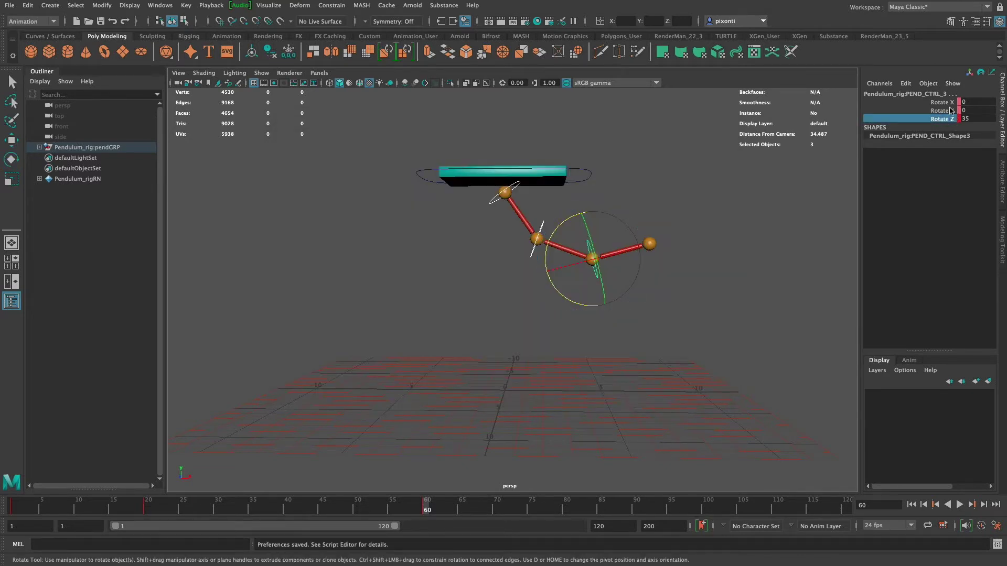
pyautogui.click(943, 111)
pyautogui.click(944, 103)
pyautogui.click(944, 119)
pyautogui.click(943, 111)
pyautogui.click(944, 103)
pyautogui.click(946, 119)
pyautogui.moveTo(944, 119); pyautogui.dragTo(942, 103)
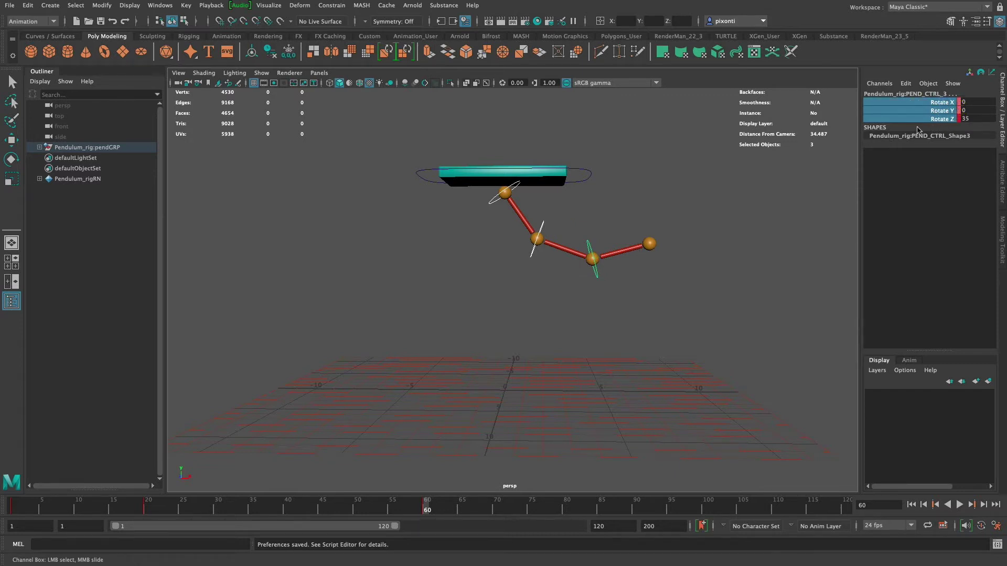
pyautogui.click(940, 119)
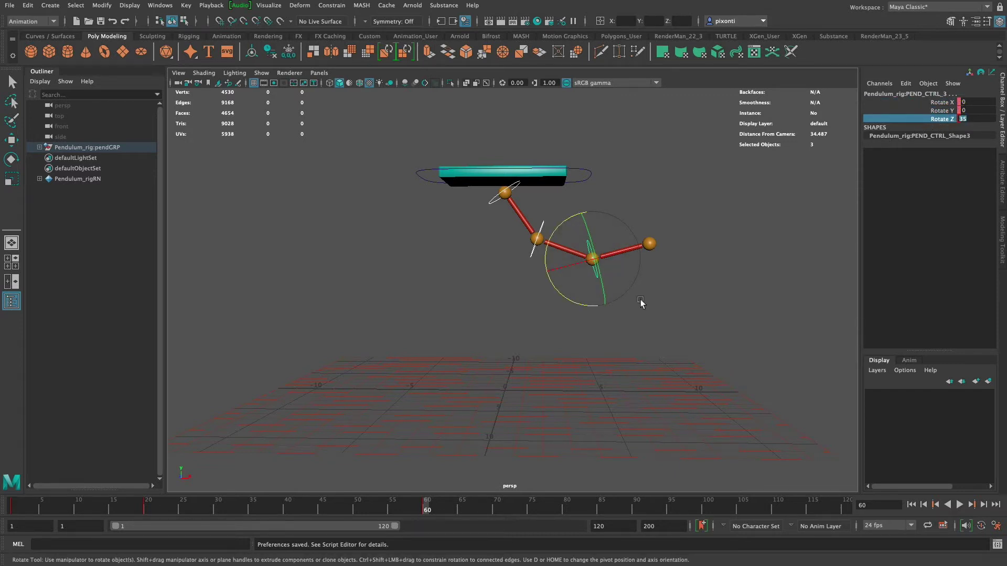
# Step: With the three joint controls selected at frame 100, set their Rotate Z to -35 and key that channel's pose
pyautogui.click(621, 321)
pyautogui.click(546, 254)
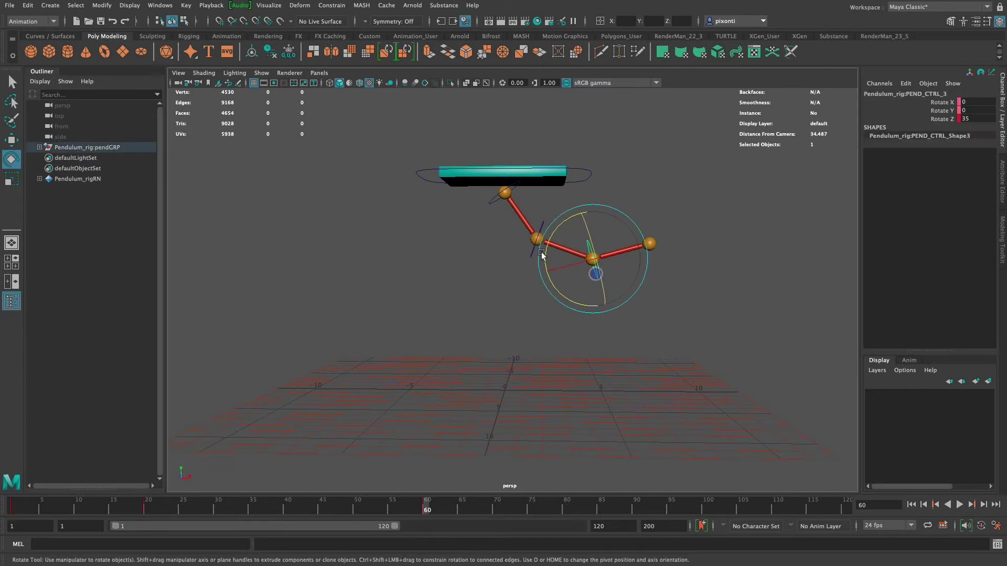
pyautogui.moveTo(522, 251); pyautogui.dragTo(535, 268)
pyautogui.keyDown('shift'); pyautogui.moveTo(488, 204); pyautogui.dragTo(514, 219); pyautogui.keyUp('shift')
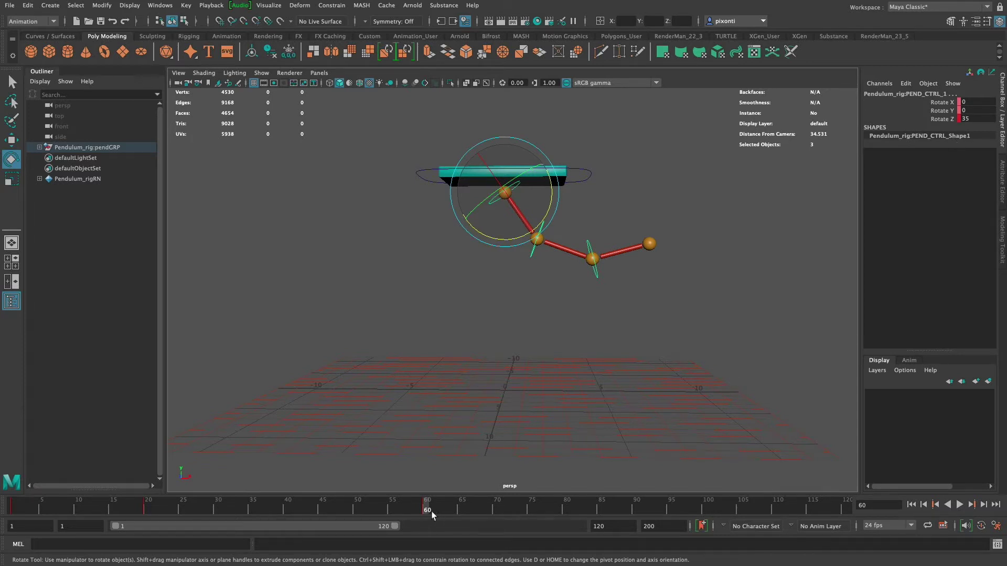
pyautogui.moveTo(434, 509); pyautogui.dragTo(704, 514)
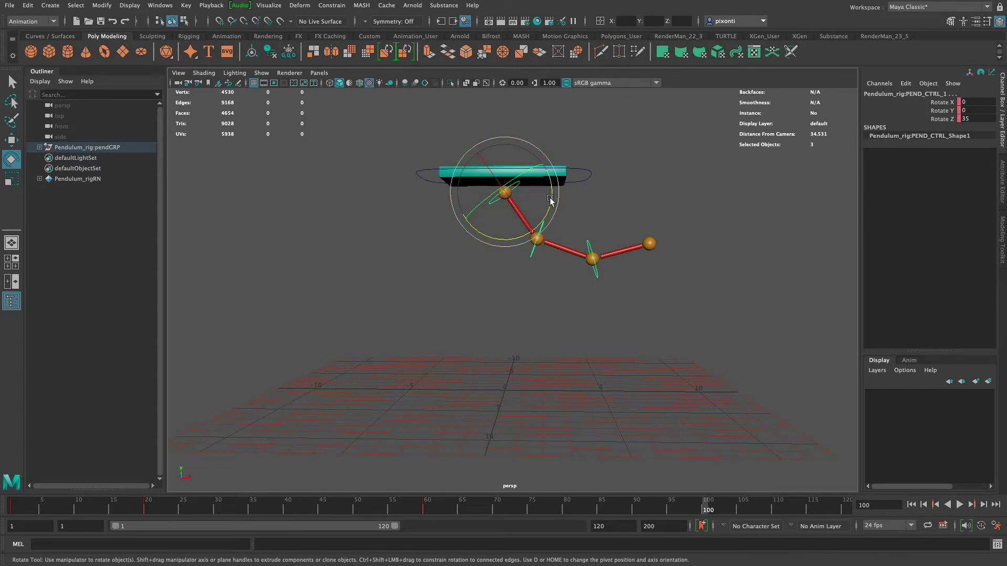
pyautogui.moveTo(552, 196); pyautogui.dragTo(518, 235)
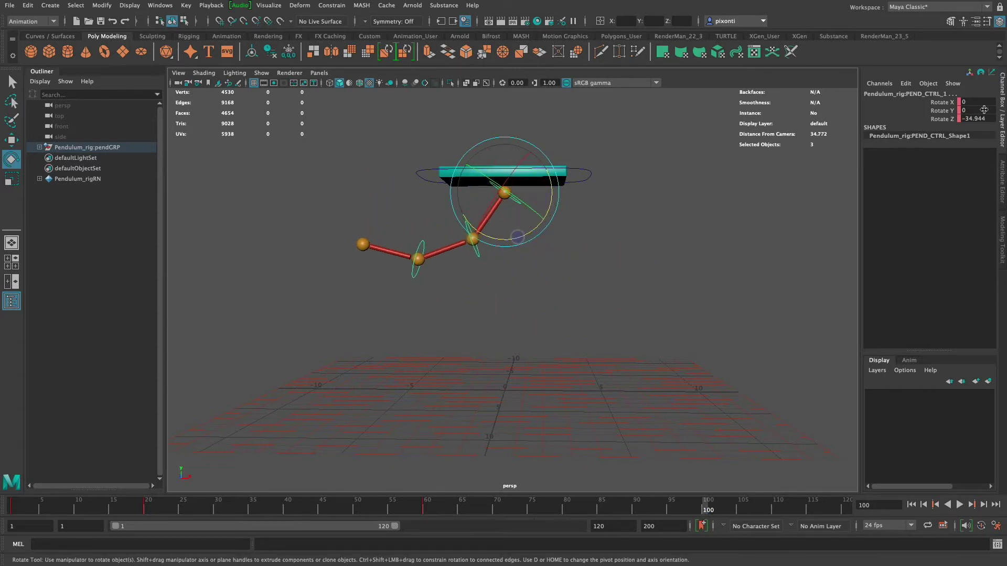
pyautogui.click(988, 118)
pyautogui.write('-35')
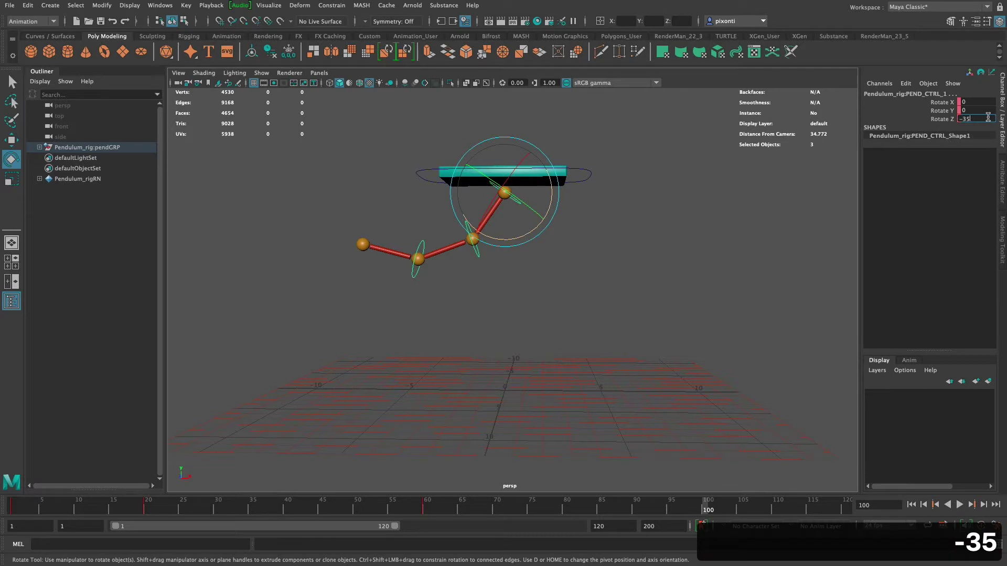
pyautogui.press('Return')
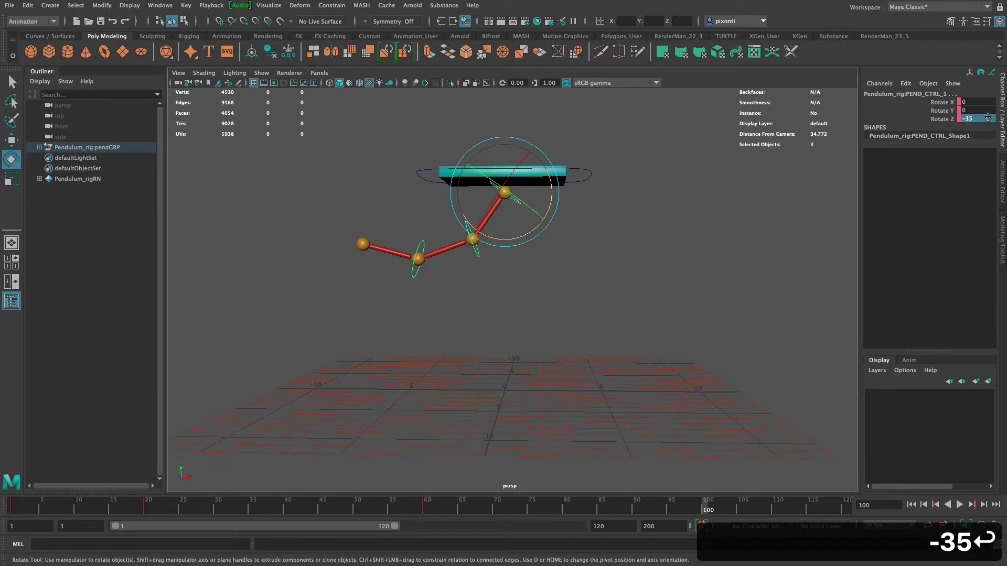
pyautogui.click(946, 119)
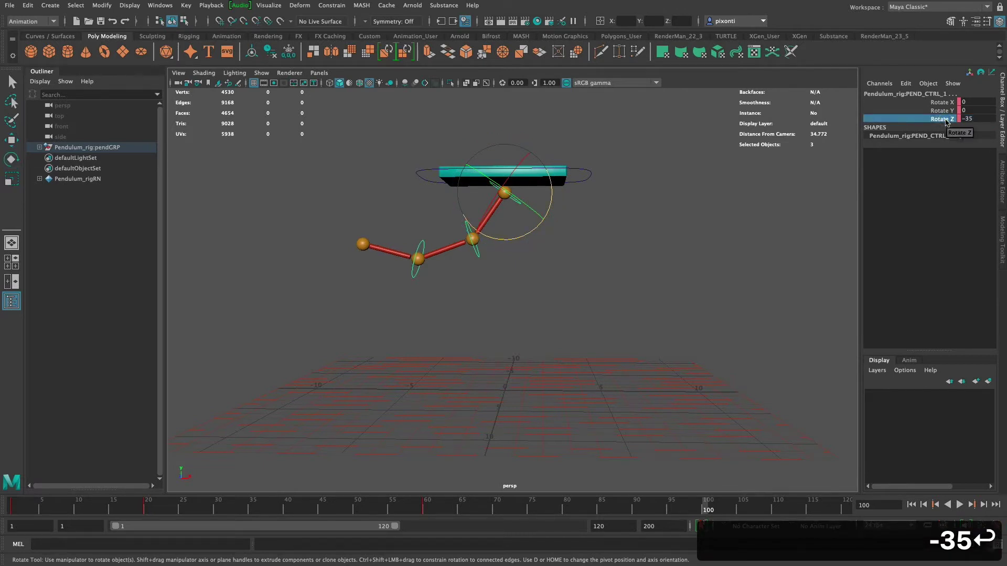
pyautogui.press('s')
# Step: Compare the pendulum poses at frames 60 and 100, and play the swing from frame 1
pyautogui.click(427, 511)
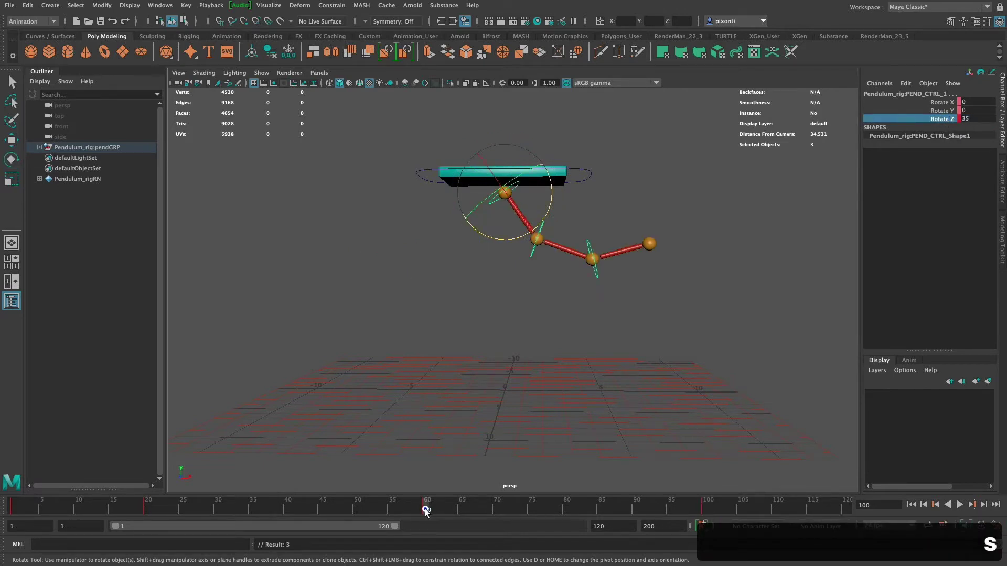
pyautogui.click(708, 509)
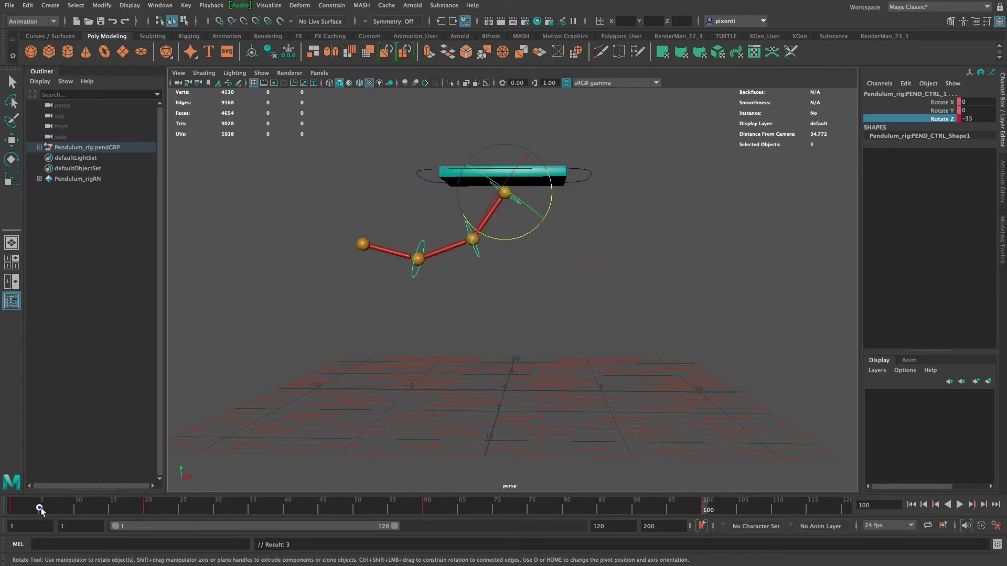
pyautogui.click(6, 510)
pyautogui.click(959, 505)
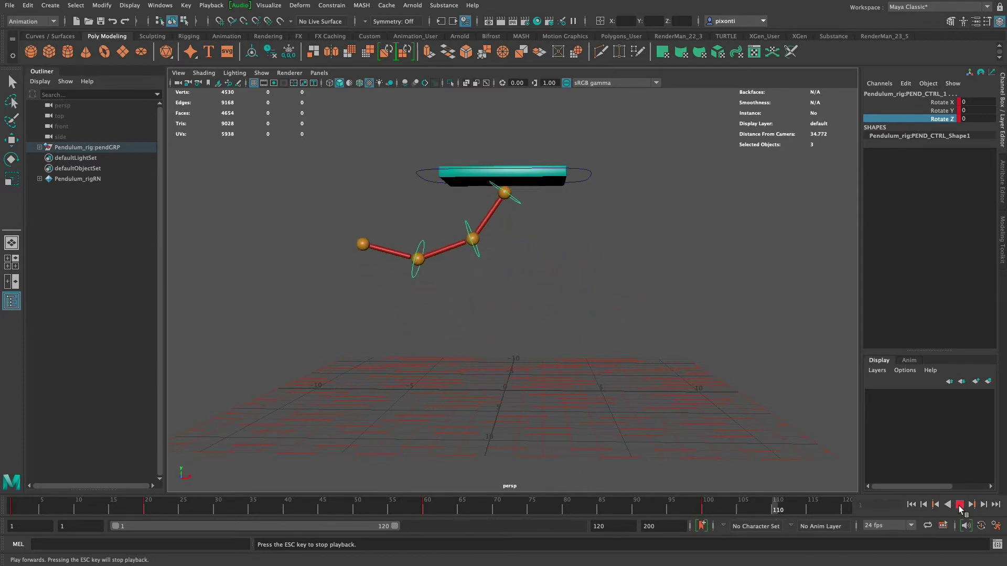
pyautogui.click(959, 505)
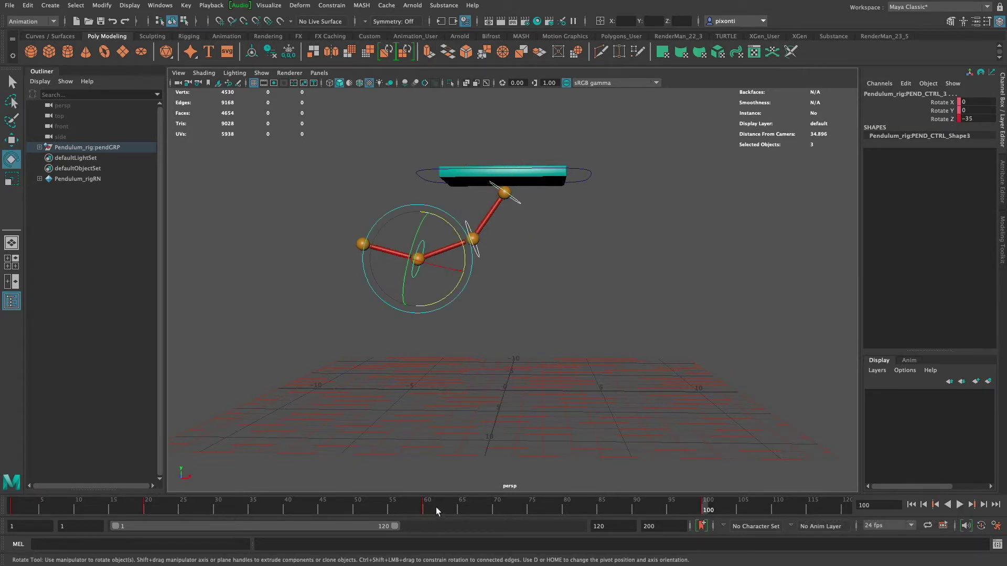
# Step: Select the entire key range of the joint controls on the timeline and extend the playback end to frame 122
pyautogui.doubleClick(435, 508)
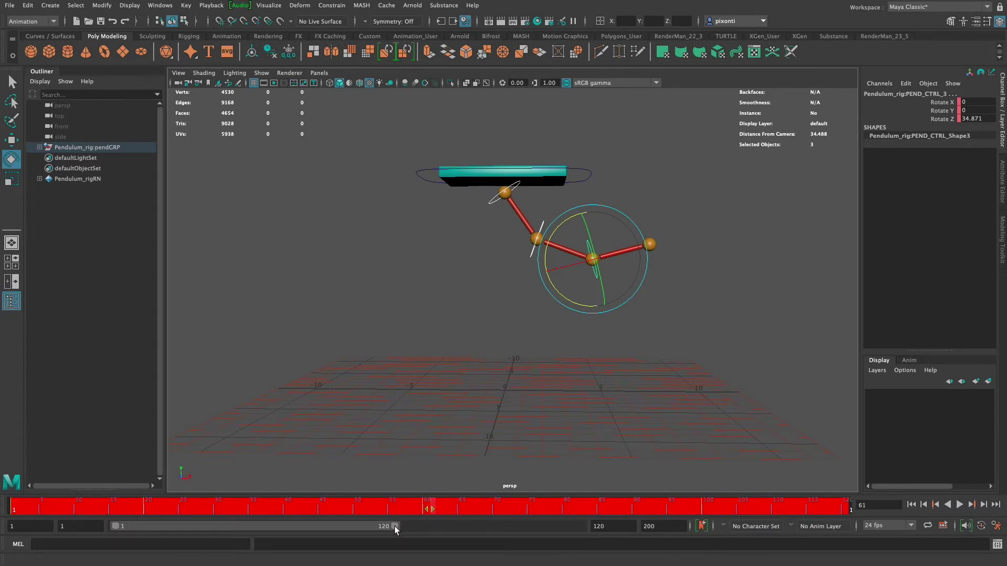
pyautogui.click(850, 511)
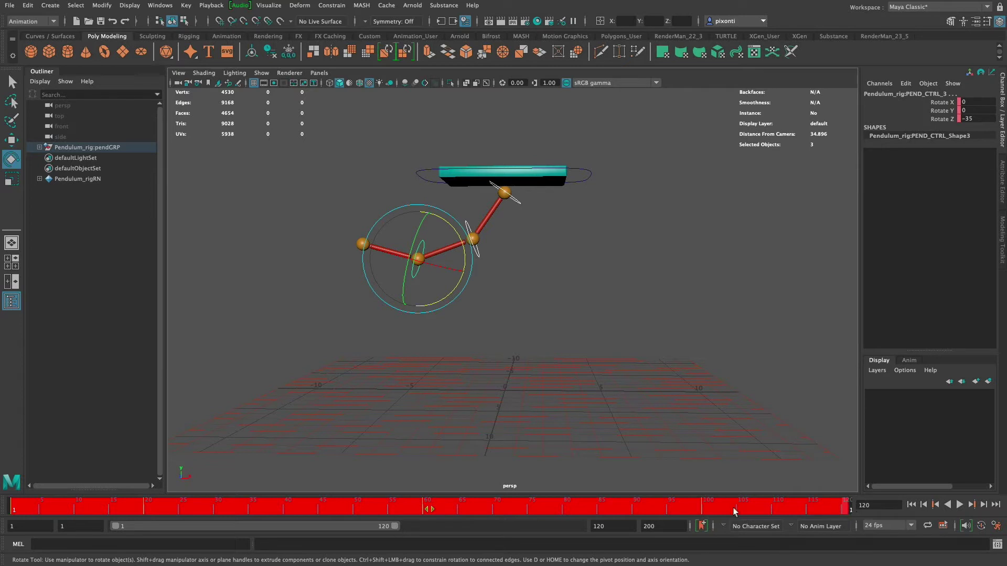
pyautogui.moveTo(397, 527); pyautogui.dragTo(401, 527)
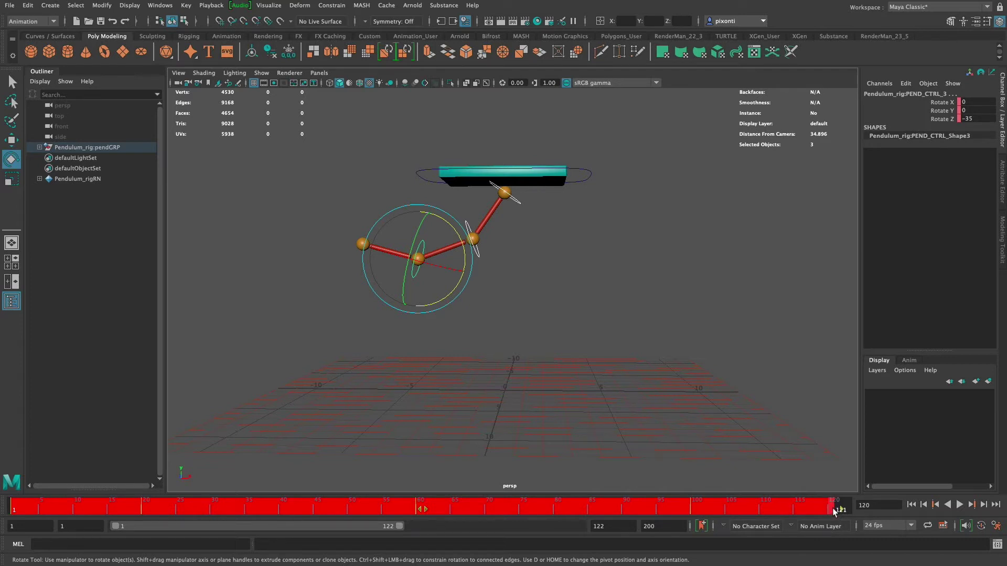
# Step: Scale the selected keys in time so the range ends at frame 104, and snap them to whole frames
pyautogui.moveTo(834, 511)
pyautogui.mouseDown()
pyautogui.moveTo(680, 513)
pyautogui.moveTo(696, 512)
pyautogui.mouseUp()
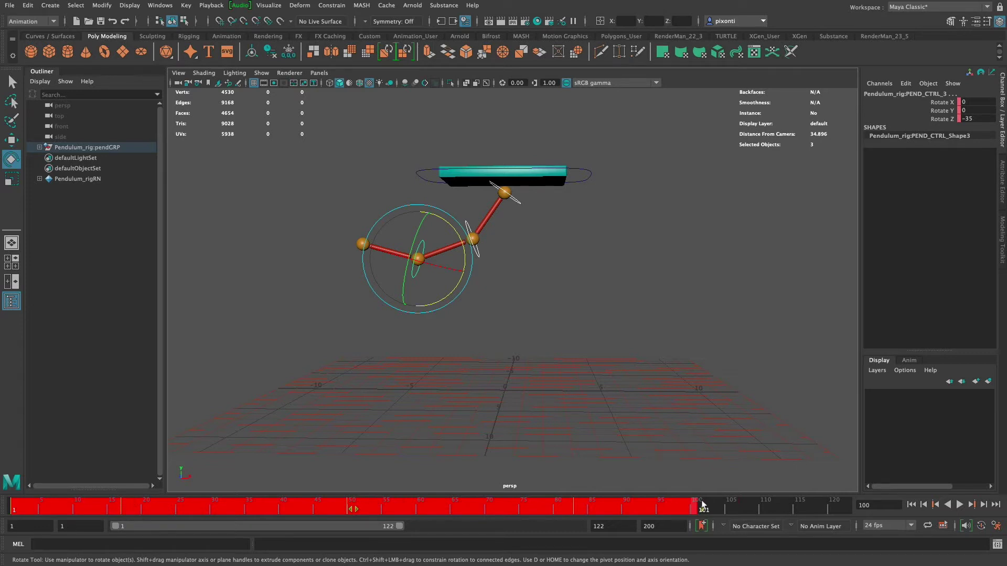
pyautogui.moveTo(703, 509); pyautogui.dragTo(834, 510)
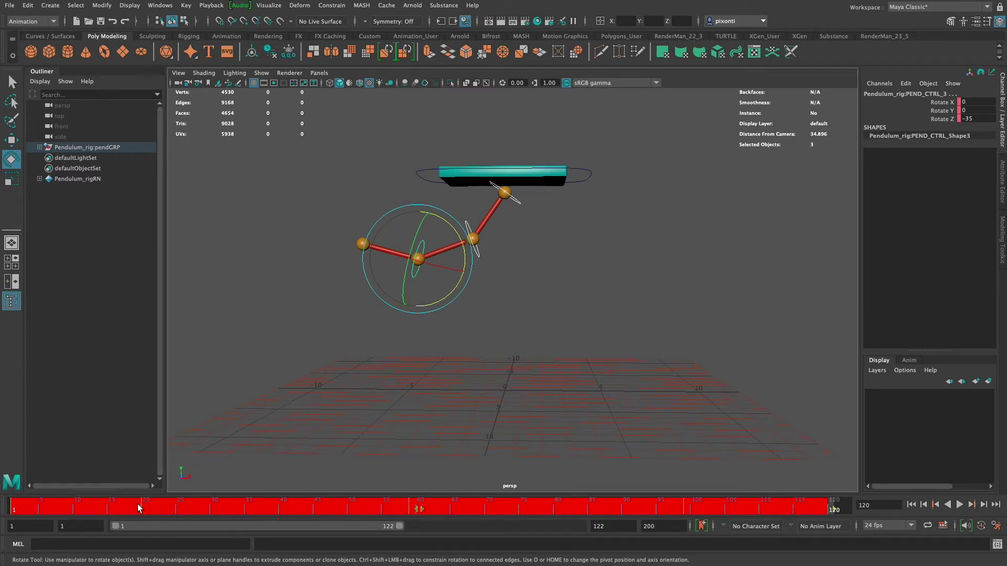
pyautogui.keyDown('shift'); pyautogui.moveTo(833, 509); pyautogui.dragTo(733, 508); pyautogui.keyUp('shift')
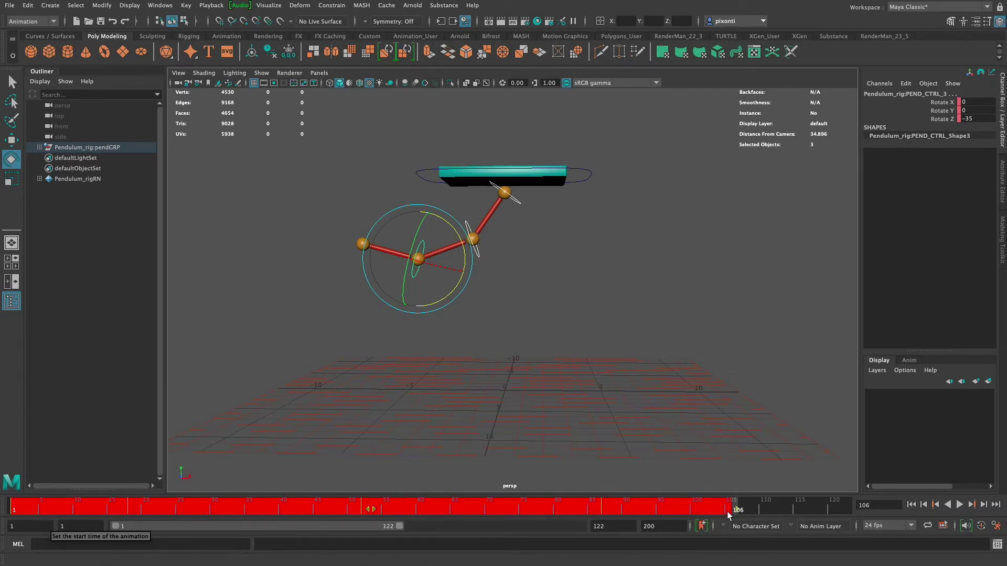
pyautogui.keyDown('shift'); pyautogui.moveTo(733, 515); pyautogui.dragTo(724, 513); pyautogui.keyUp('shift')
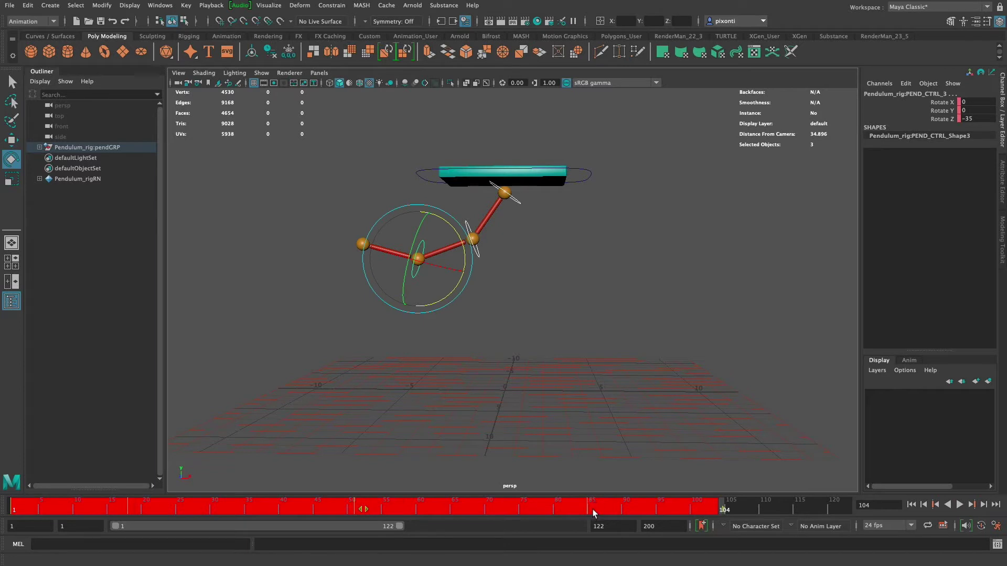
pyautogui.rightClick(593, 509)
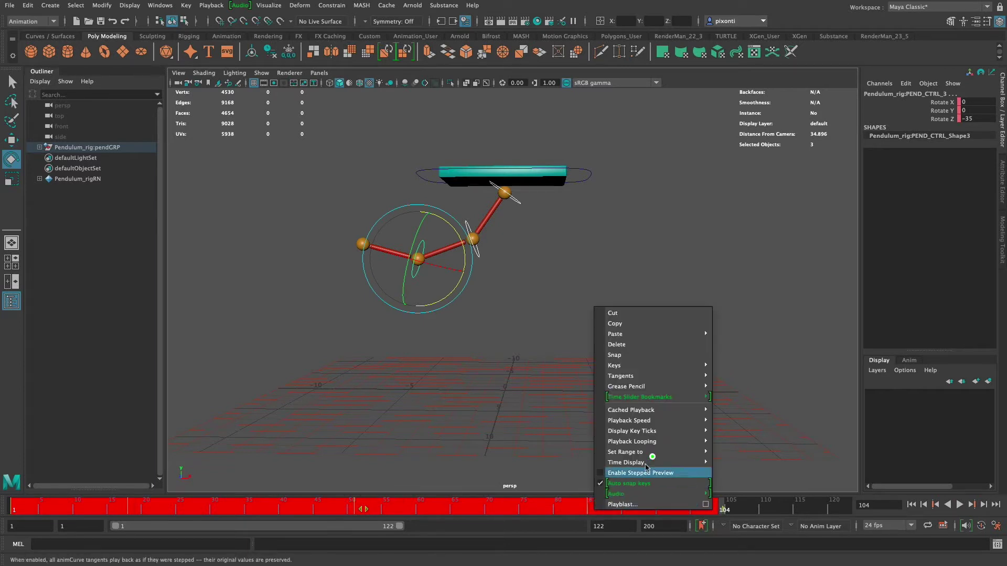
pyautogui.click(685, 355)
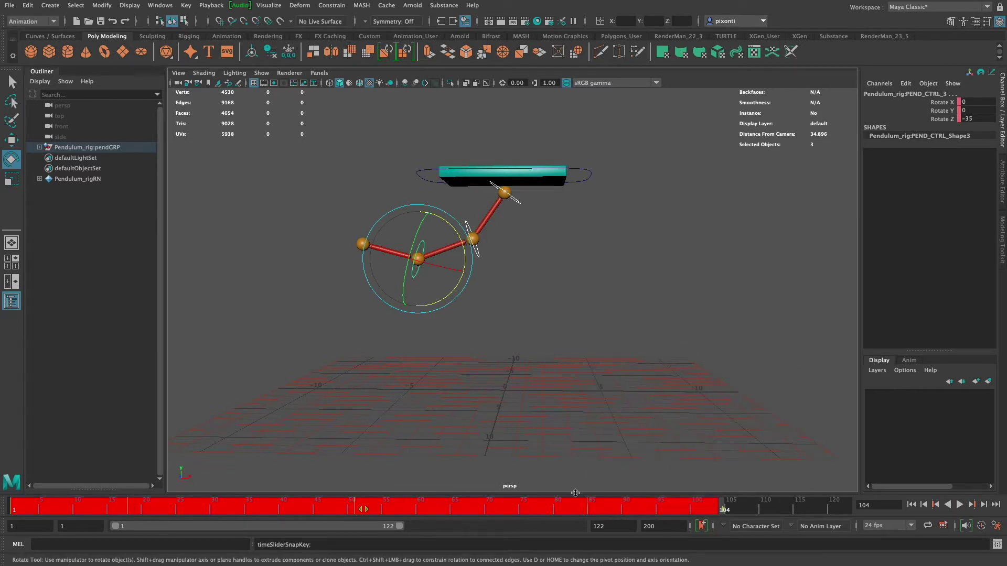
# Step: Check the pendulum pose at each retimed key up to frame 85 and play back the faster swing
pyautogui.click(132, 507)
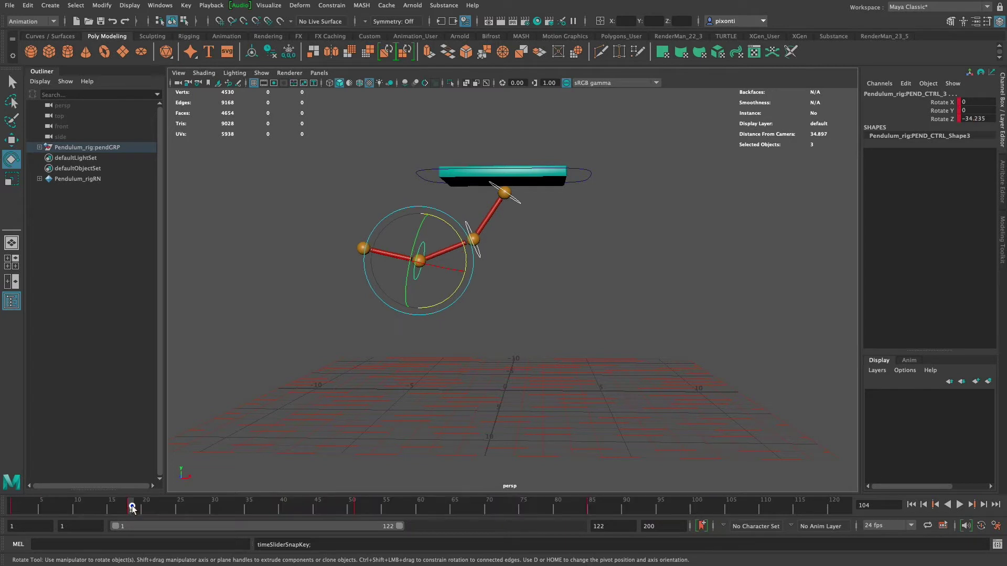
pyautogui.click(13, 509)
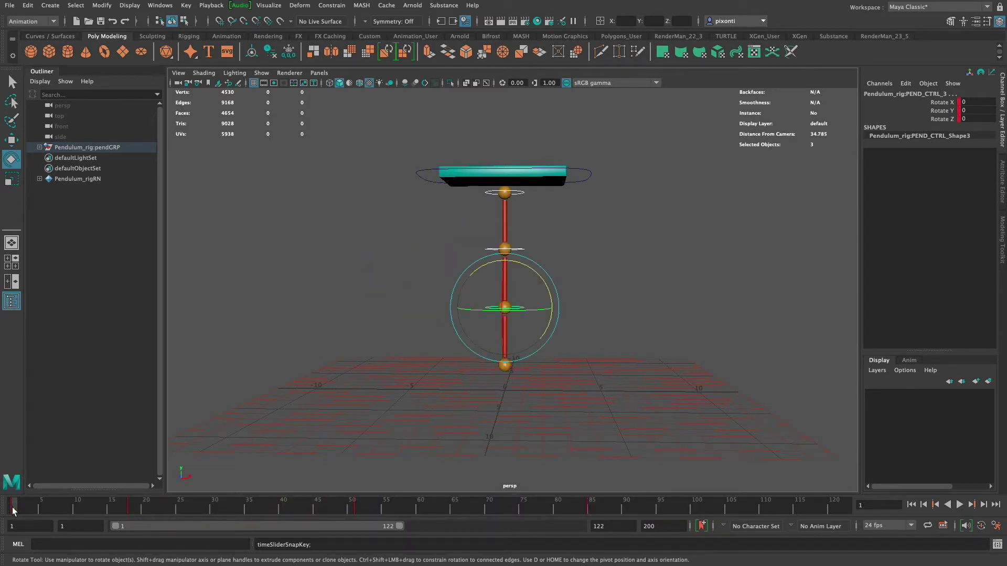
pyautogui.click(357, 510)
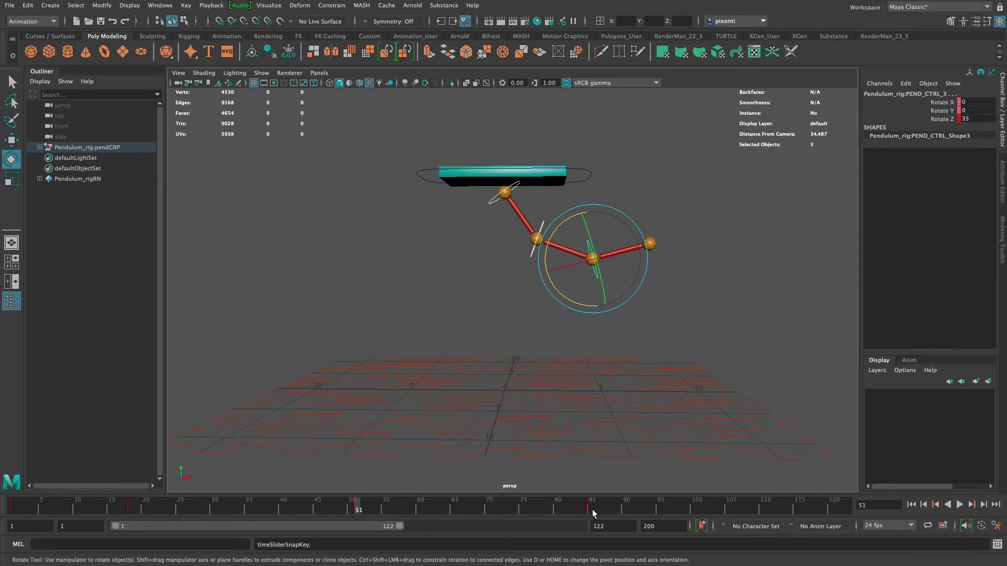
pyautogui.moveTo(594, 509)
pyautogui.mouseDown()
pyautogui.moveTo(614, 506)
pyautogui.moveTo(593, 507)
pyautogui.mouseUp()
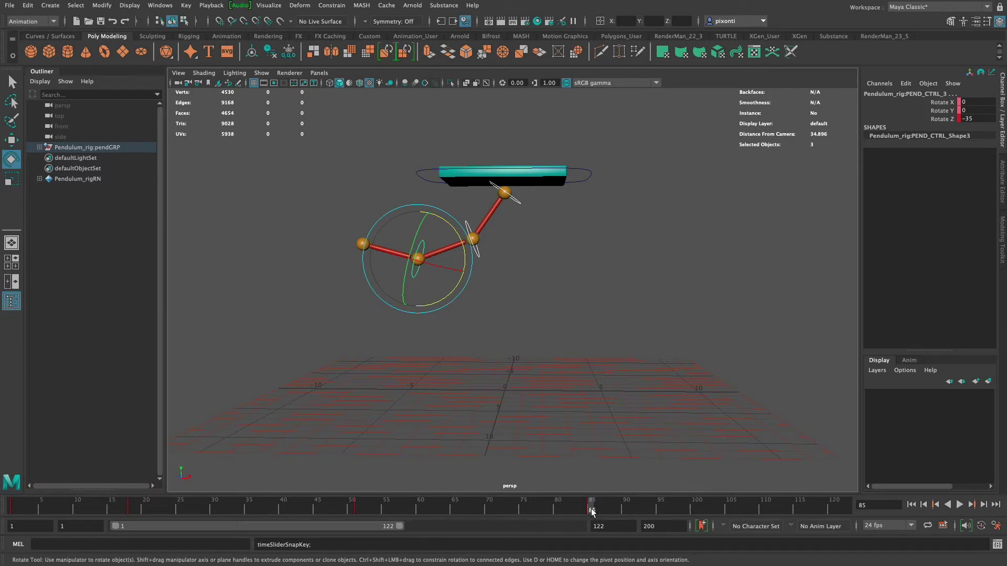
pyautogui.click(959, 504)
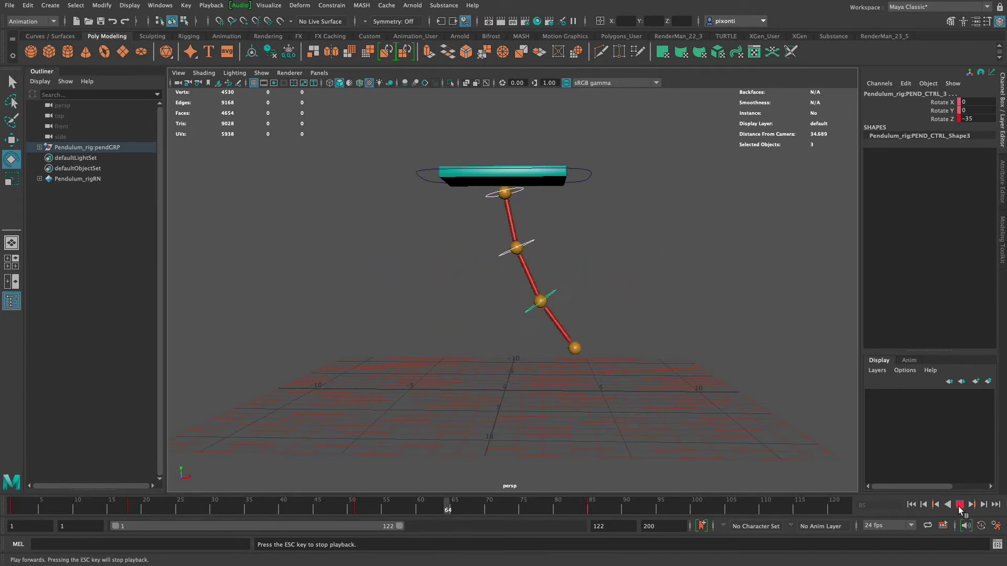
# Step: Copy the joint controls' pose from frame 51 to frame 110 and key it there
pyautogui.click(960, 506)
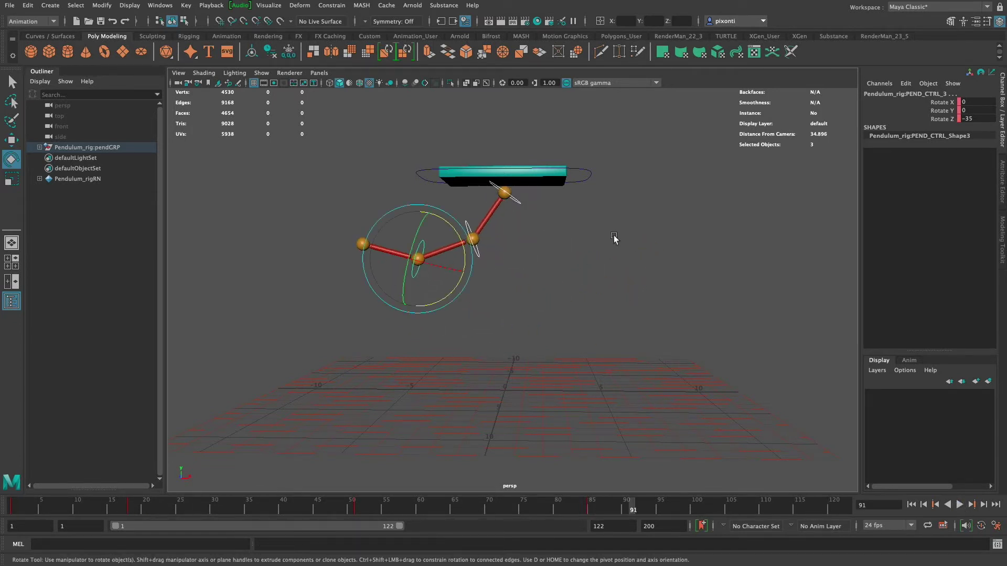
pyautogui.click(592, 510)
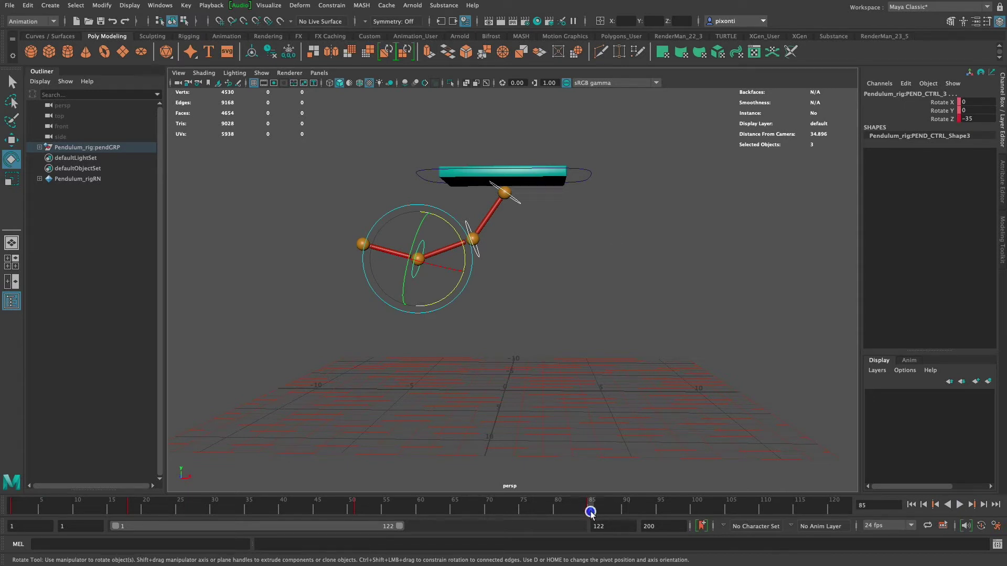
pyautogui.click(359, 512)
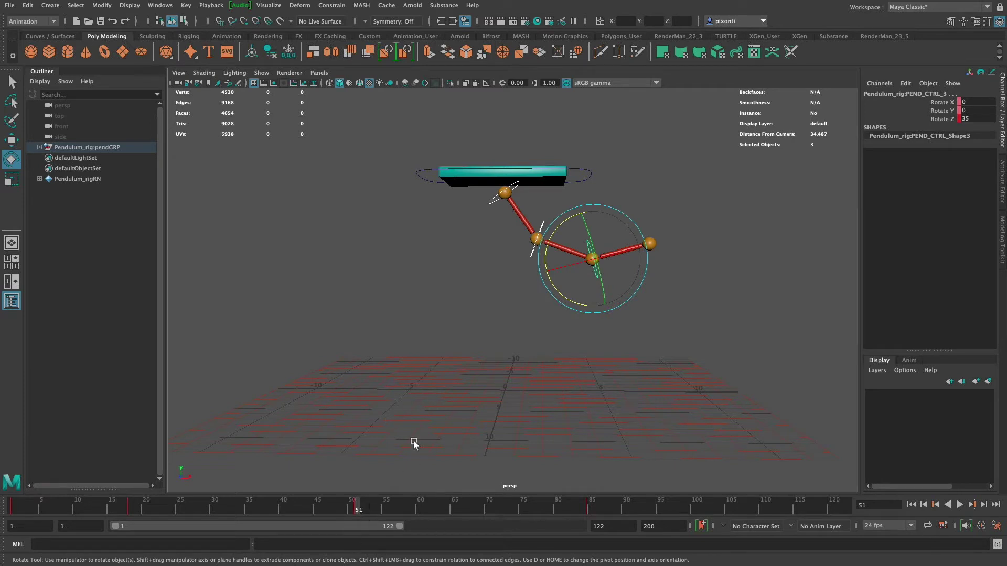
pyautogui.moveTo(360, 512); pyautogui.dragTo(765, 513)
pyautogui.click(946, 119)
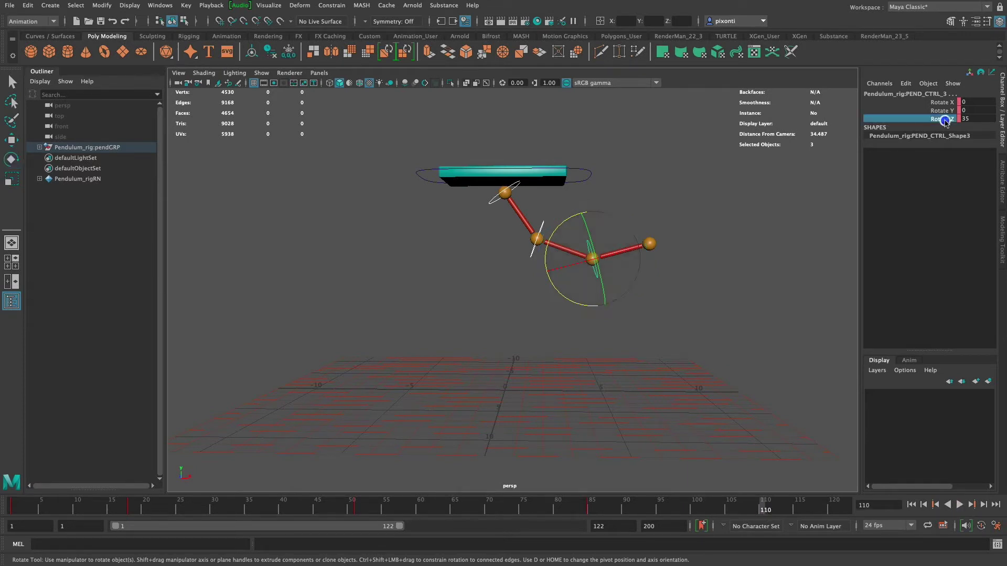
pyautogui.press('s')
# Step: Select the joint controls' keys from frame 1 to 85 and scale them in time so the last one lands on frame 70
pyautogui.click(131, 508)
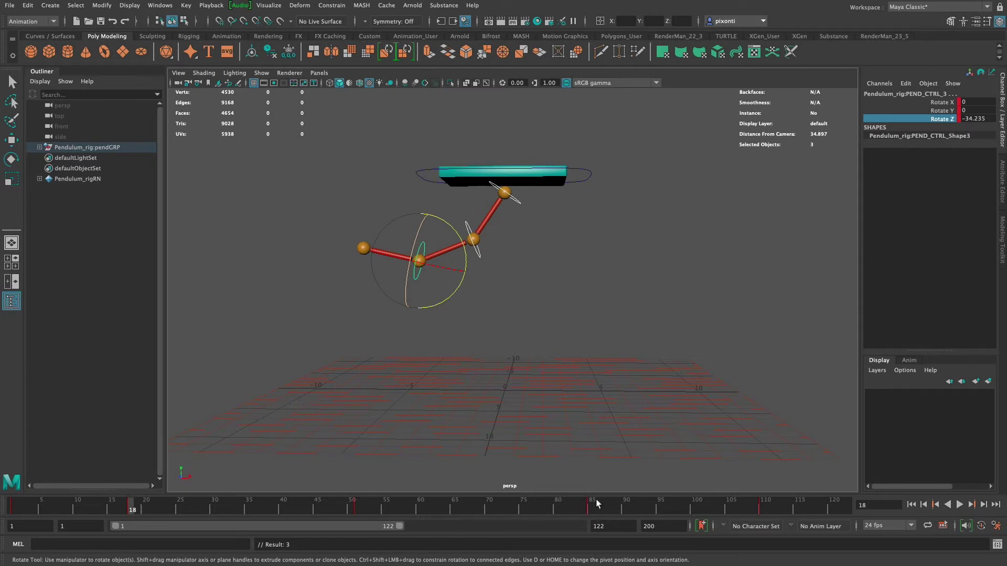
pyautogui.click(14, 509)
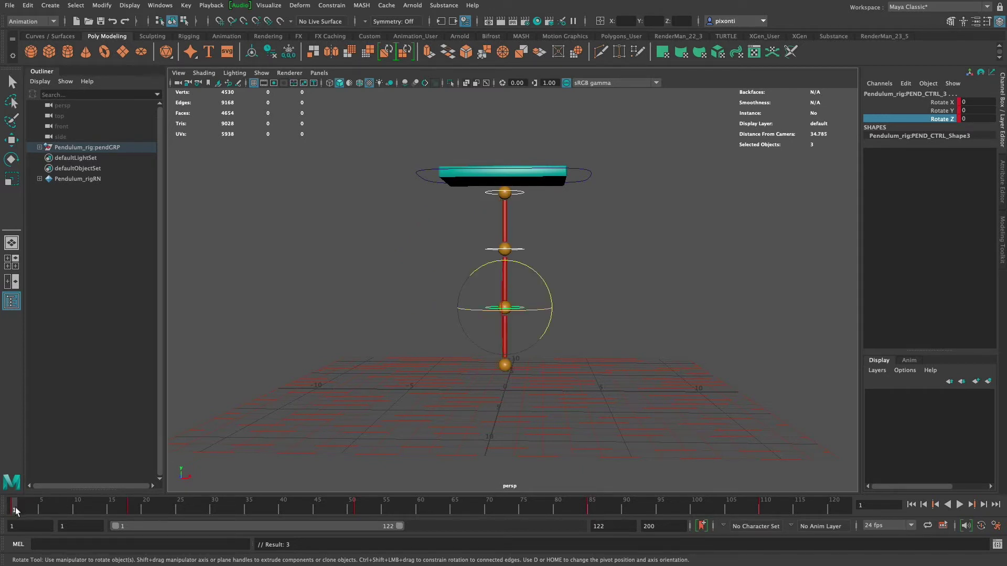
pyautogui.keyDown('shift'); pyautogui.moveTo(14, 512); pyautogui.dragTo(594, 511); pyautogui.keyUp('shift')
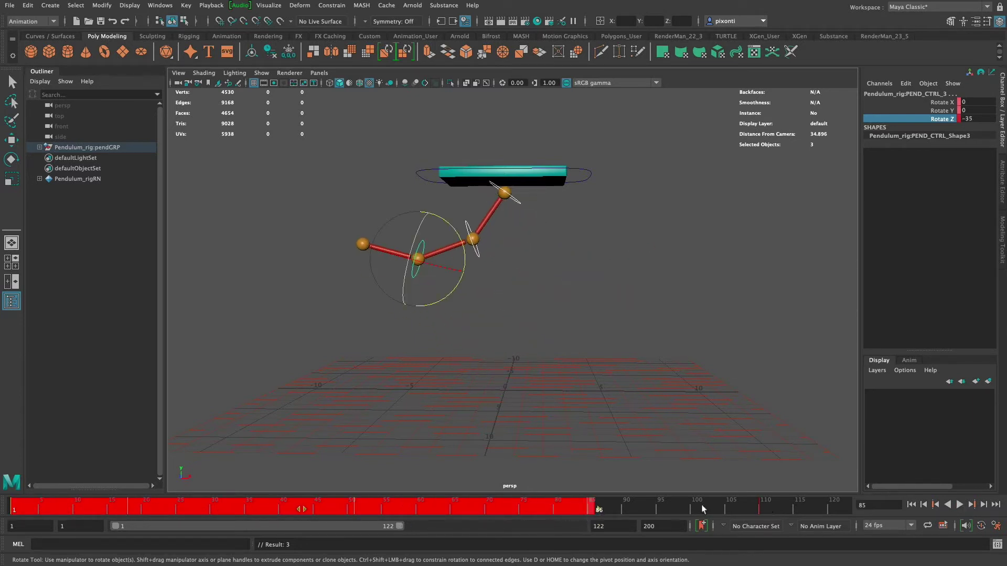
pyautogui.keyDown('shift'); pyautogui.moveTo(599, 513); pyautogui.dragTo(495, 523); pyautogui.keyUp('shift')
# Step: Check the pendulum poses at the rescaled keys on frames 1, 15 and 42
pyautogui.click(111, 507)
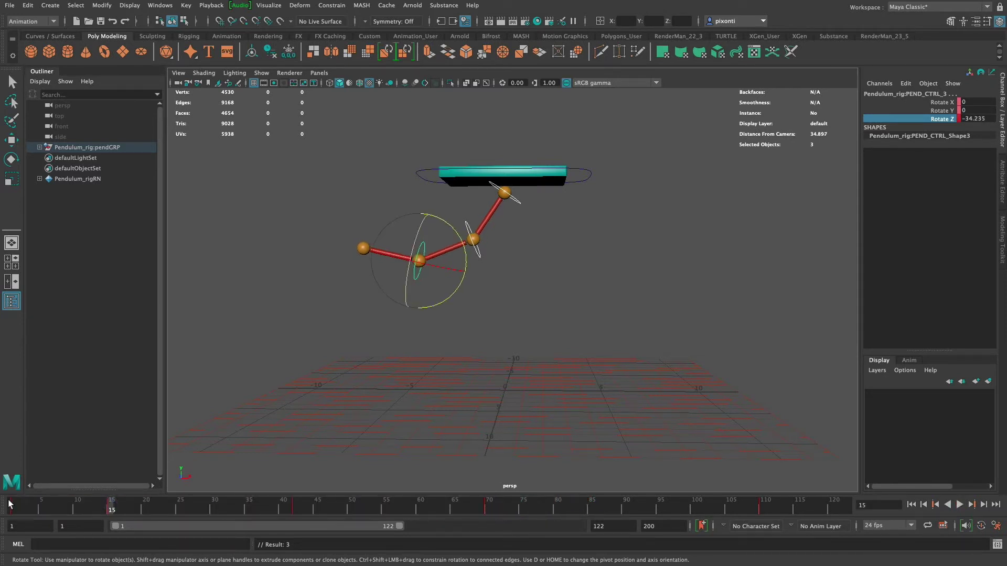
pyautogui.click(9, 504)
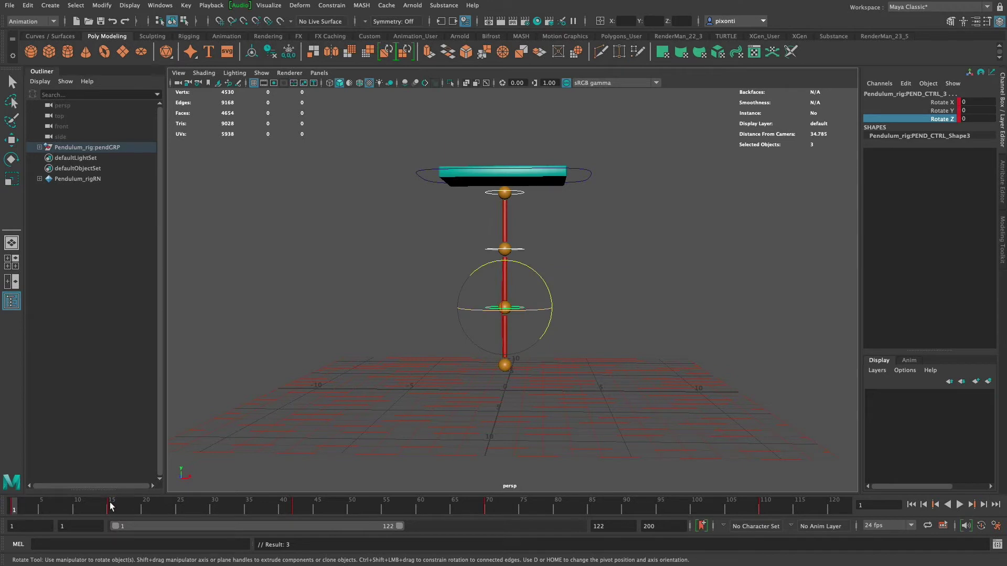
pyautogui.click(112, 506)
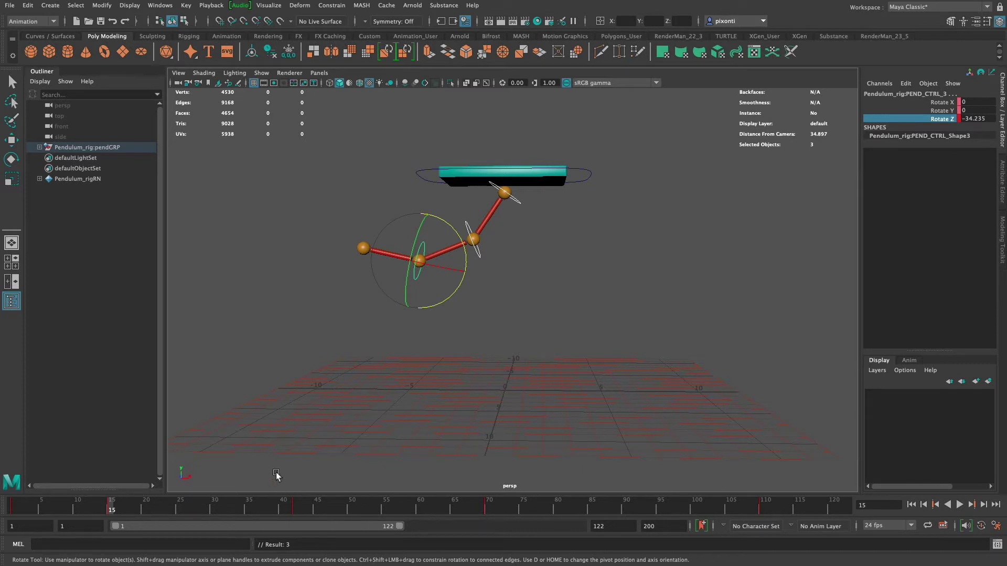
pyautogui.click(294, 508)
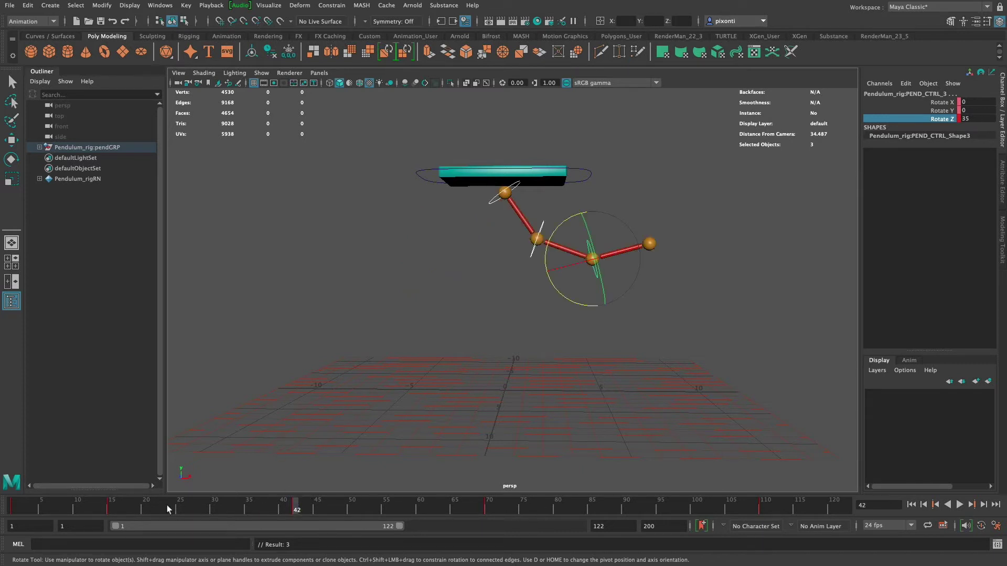
pyautogui.click(110, 510)
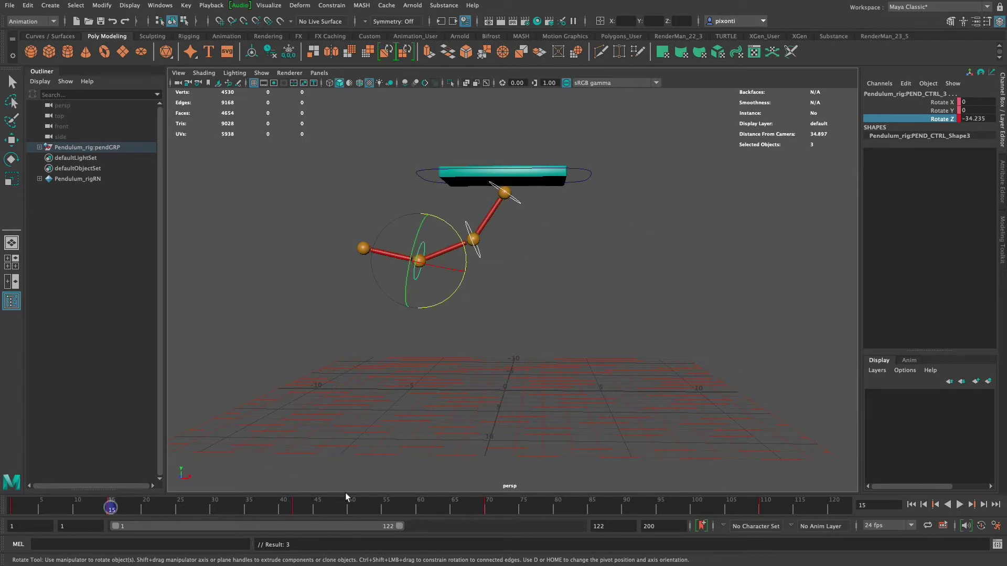
# Step: Move the key at frame 42 to frame 45
pyautogui.click(295, 508)
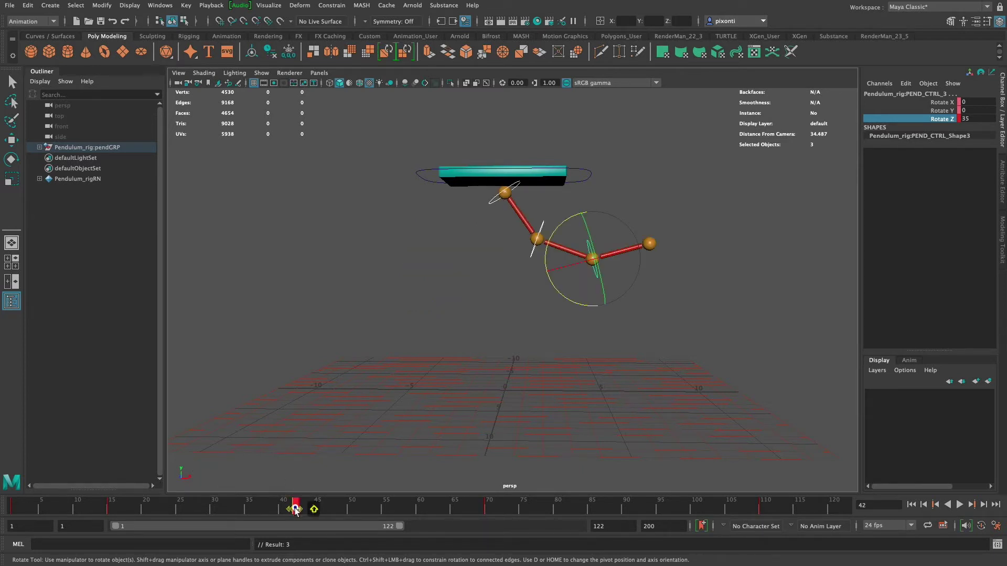
pyautogui.moveTo(295, 509); pyautogui.dragTo(214, 510)
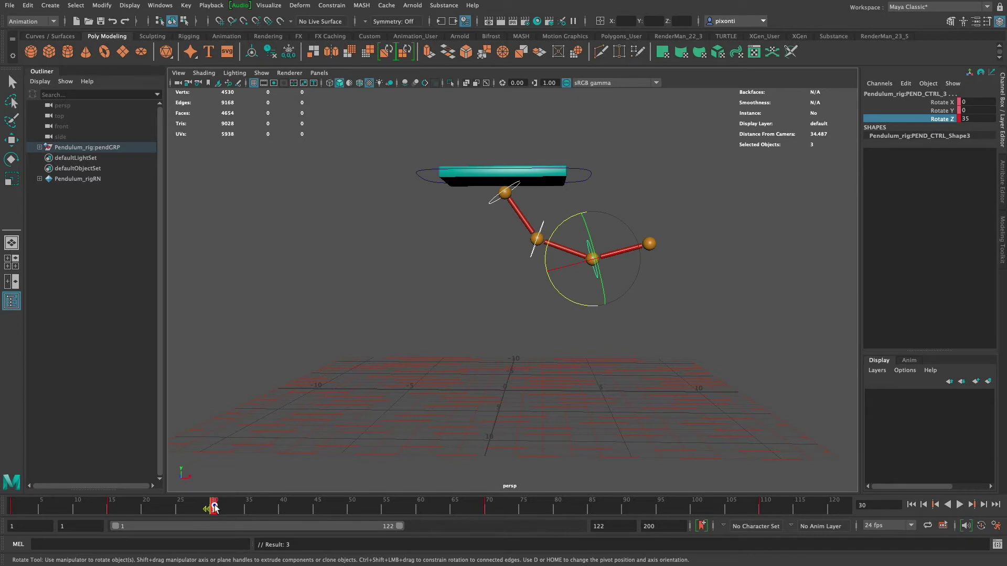
pyautogui.moveTo(214, 507); pyautogui.dragTo(314, 507)
# Step: Scrub from frame 1 to 45 and compare the spacing of the poses at frames 1, 15 and 45
pyautogui.click(111, 507)
pyautogui.click(17, 507)
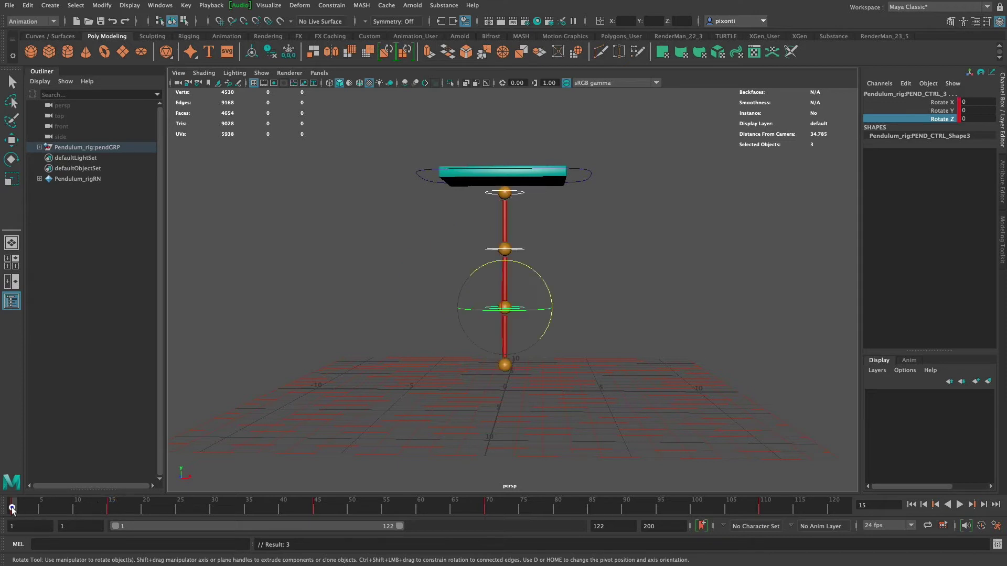
pyautogui.moveTo(11, 507); pyautogui.dragTo(318, 512)
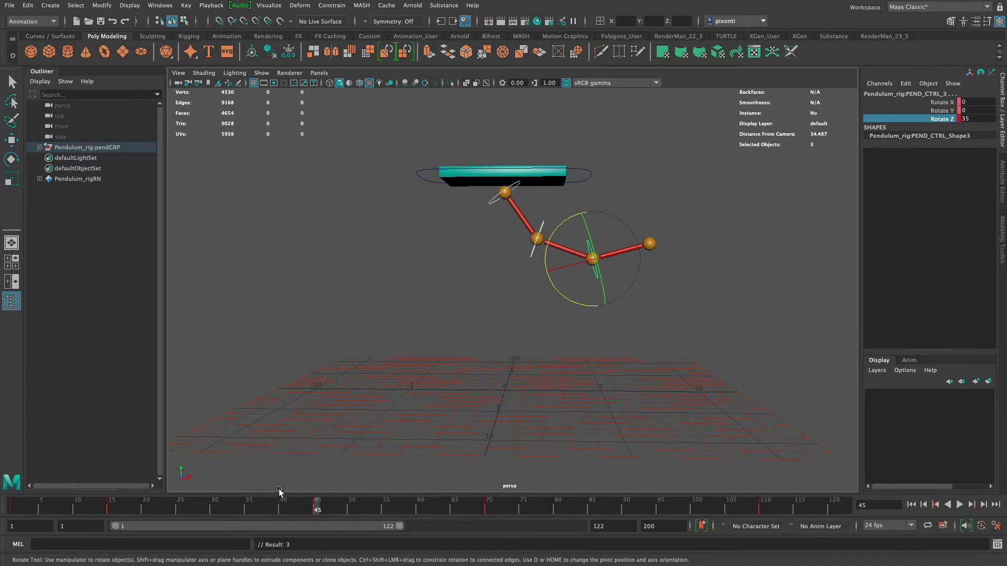
pyautogui.moveTo(125, 507); pyautogui.dragTo(112, 507)
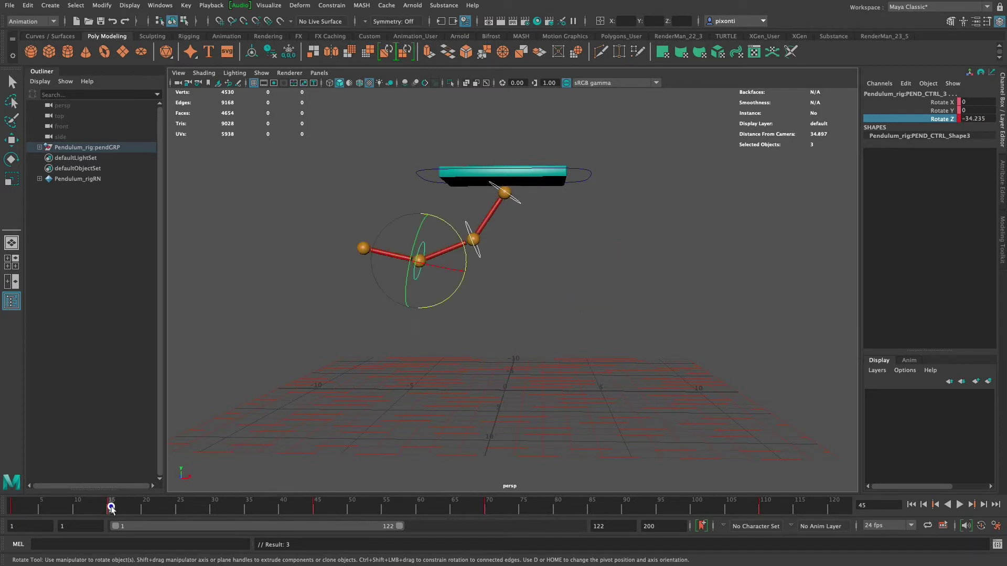
pyautogui.click(318, 507)
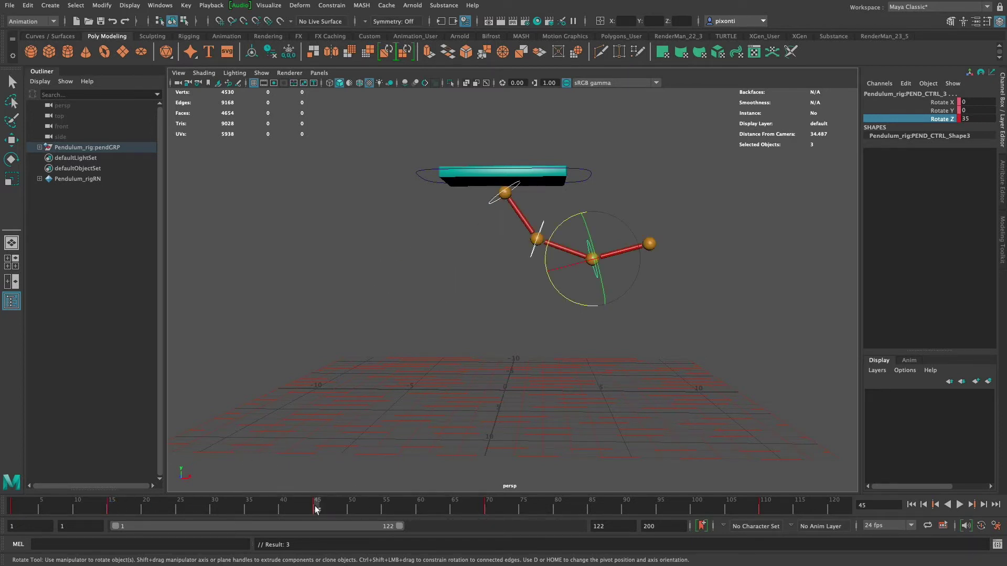
# Step: Move the key at frame 70 to frame 75 and the key at frame 110 to frame 105
pyautogui.click(487, 507)
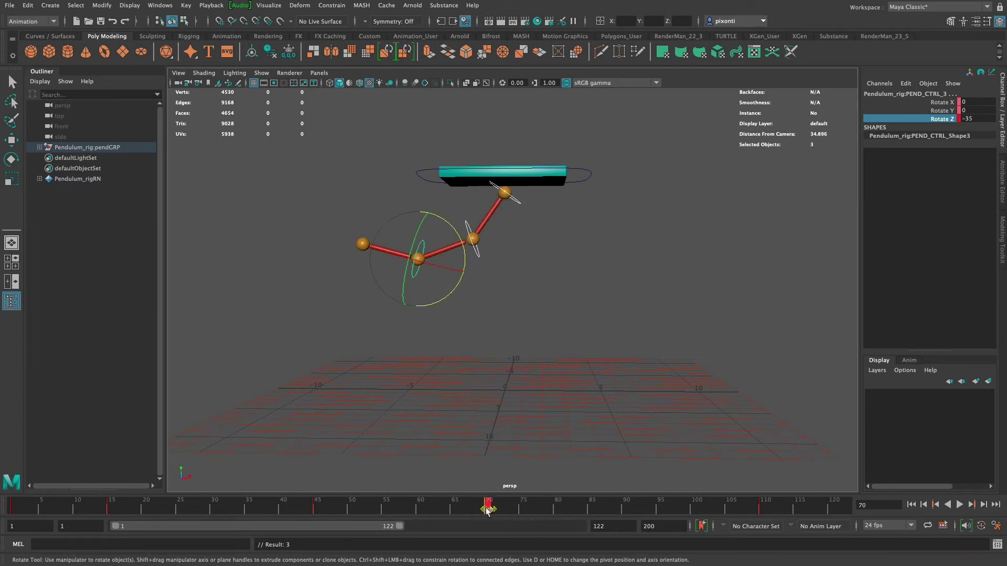
pyautogui.moveTo(488, 511); pyautogui.dragTo(522, 509)
pyautogui.click(761, 508)
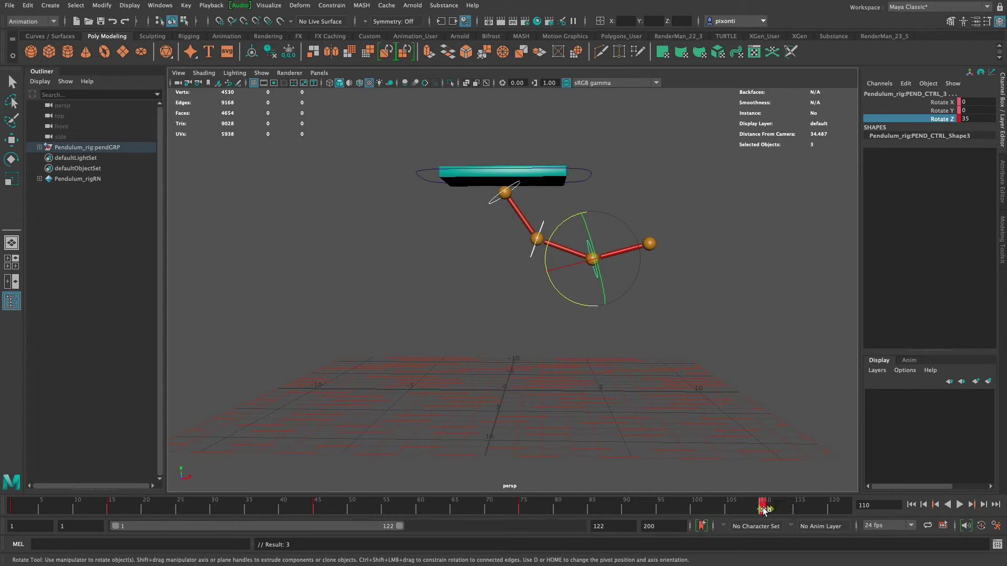
pyautogui.moveTo(764, 510); pyautogui.dragTo(522, 513)
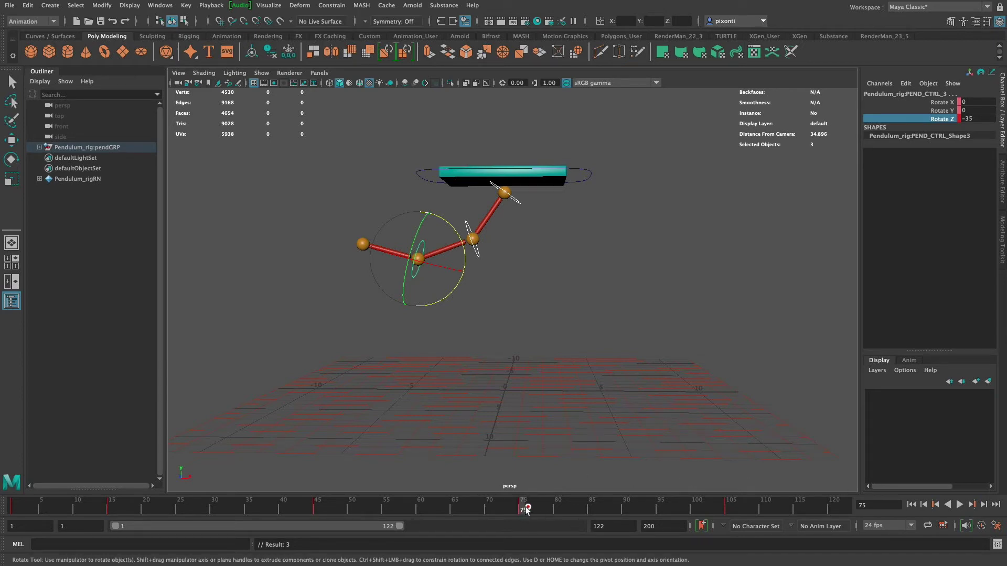
# Step: Copy the keyed pose from frame 75 to frame 120 and extend the playback end to frame 136
pyautogui.moveTo(526, 511); pyautogui.dragTo(885, 512)
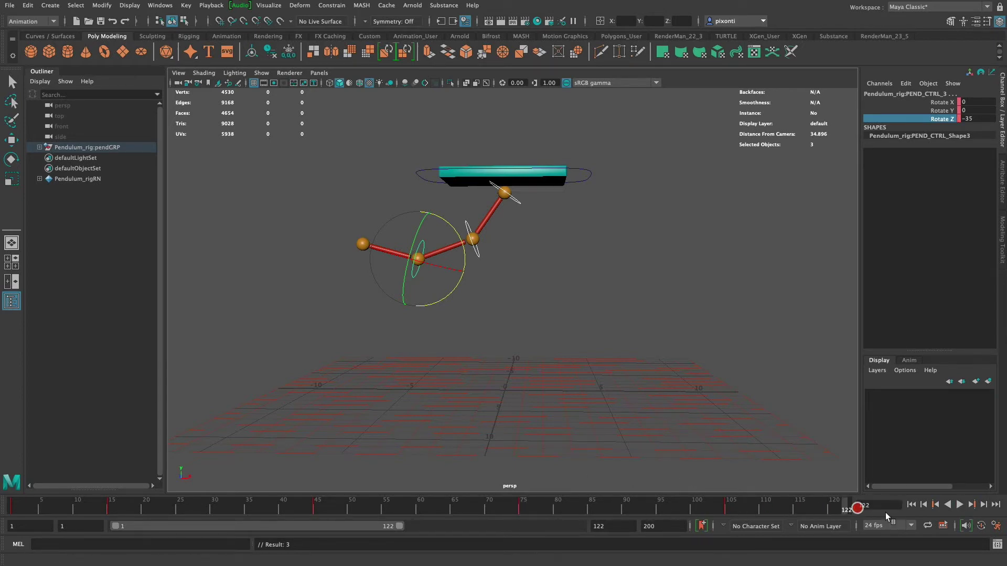
pyautogui.click(834, 511)
pyautogui.moveTo(400, 529); pyautogui.dragTo(433, 529)
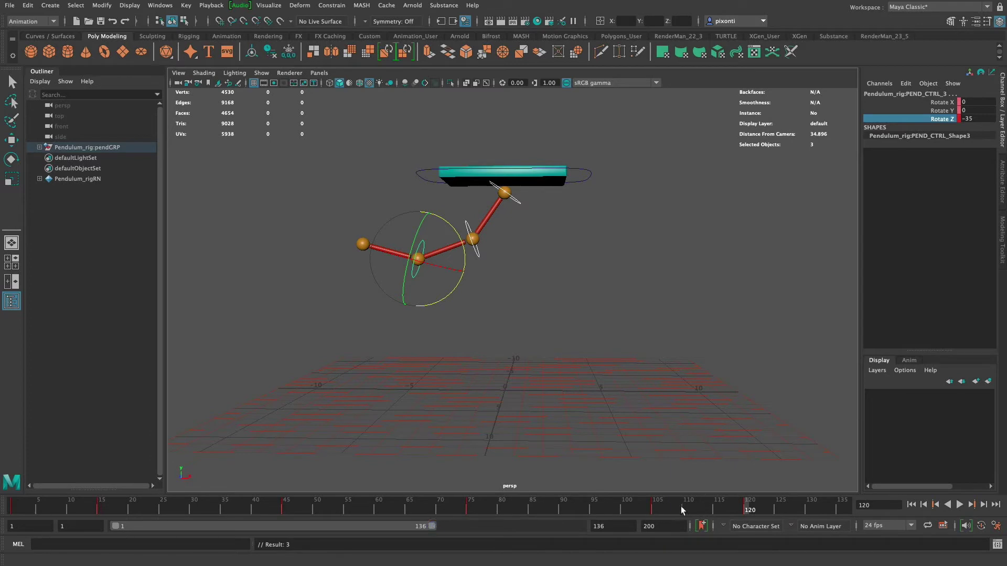
# Step: Check the pose at frame 105, and move the key at frame 120 to frame 135
pyautogui.click(655, 507)
pyautogui.moveTo(656, 508)
pyautogui.mouseDown()
pyautogui.moveTo(790, 508)
pyautogui.moveTo(652, 515)
pyautogui.mouseUp()
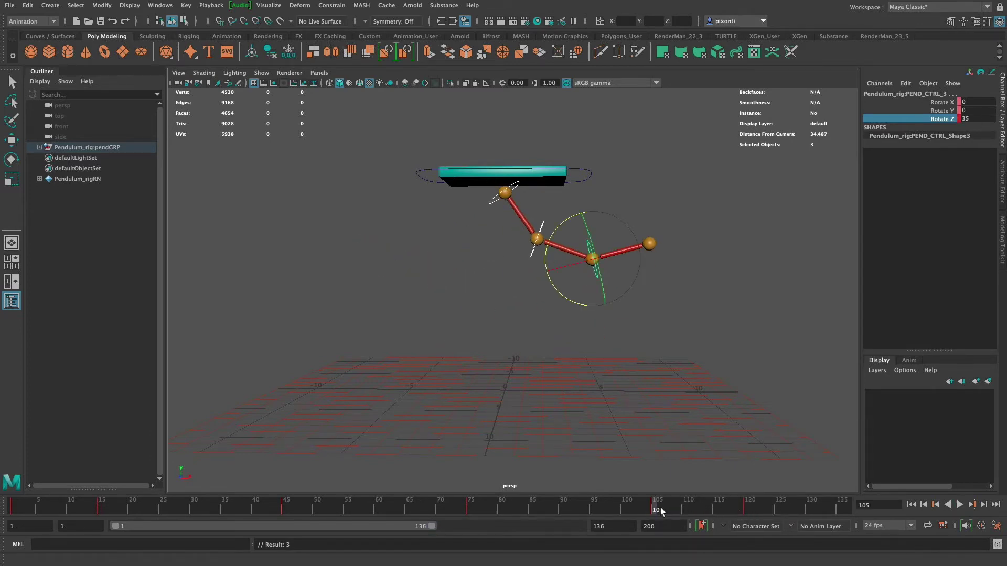
pyautogui.click(745, 507)
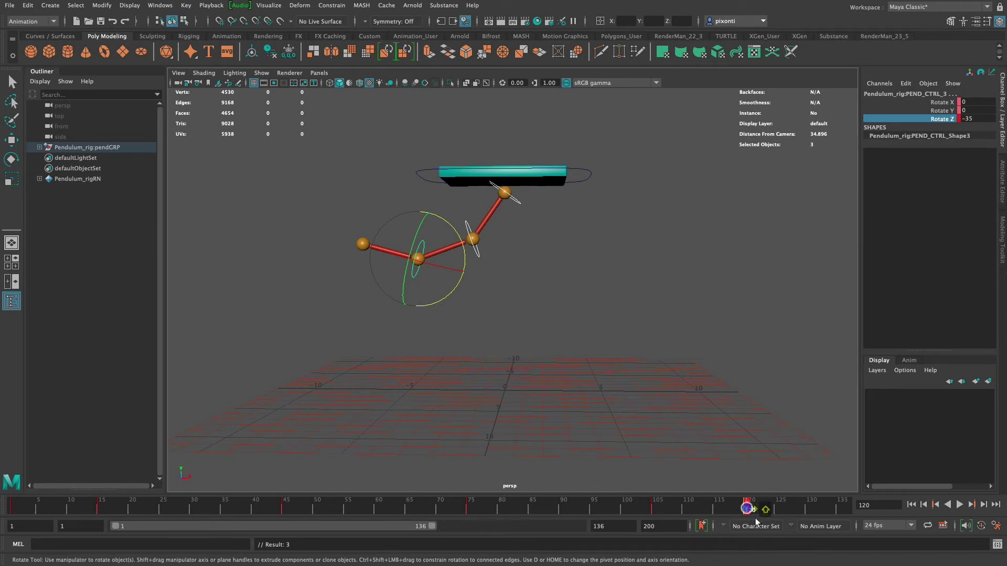
pyautogui.hotkey('alt', 'v')
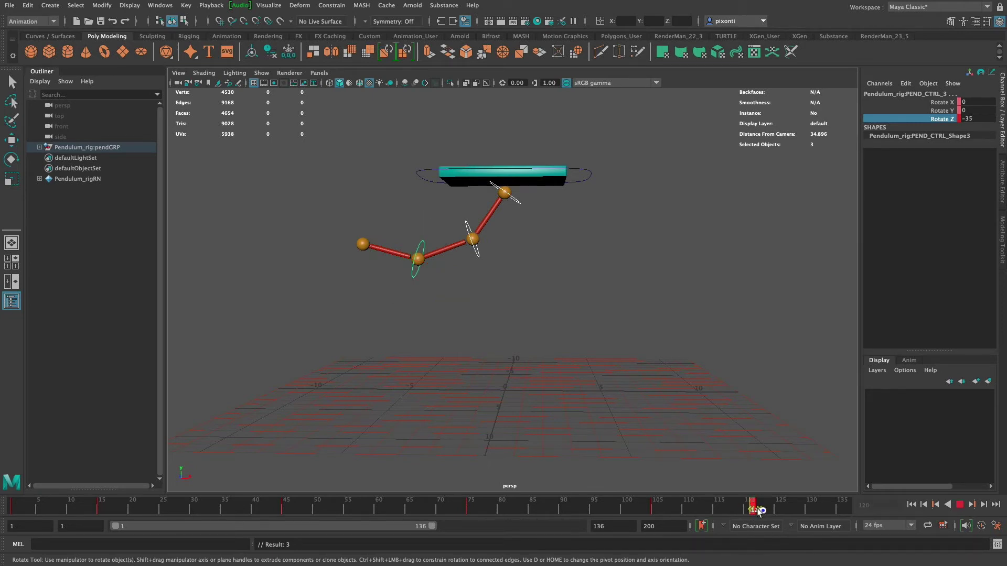
pyautogui.click(836, 509)
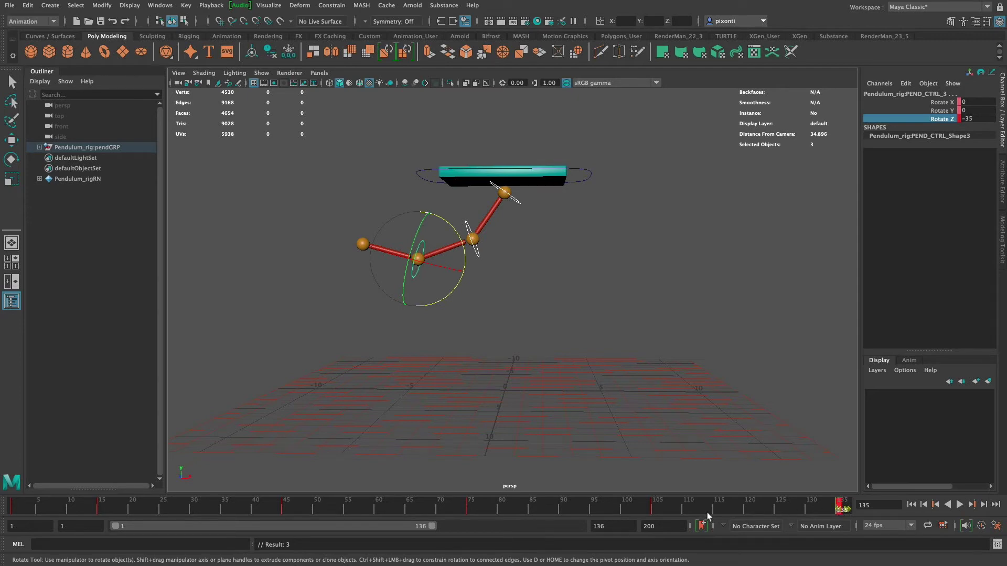
# Step: Play back the pendulum swing with the new key spacing and check the poses at frames 1 and 15
pyautogui.click(959, 505)
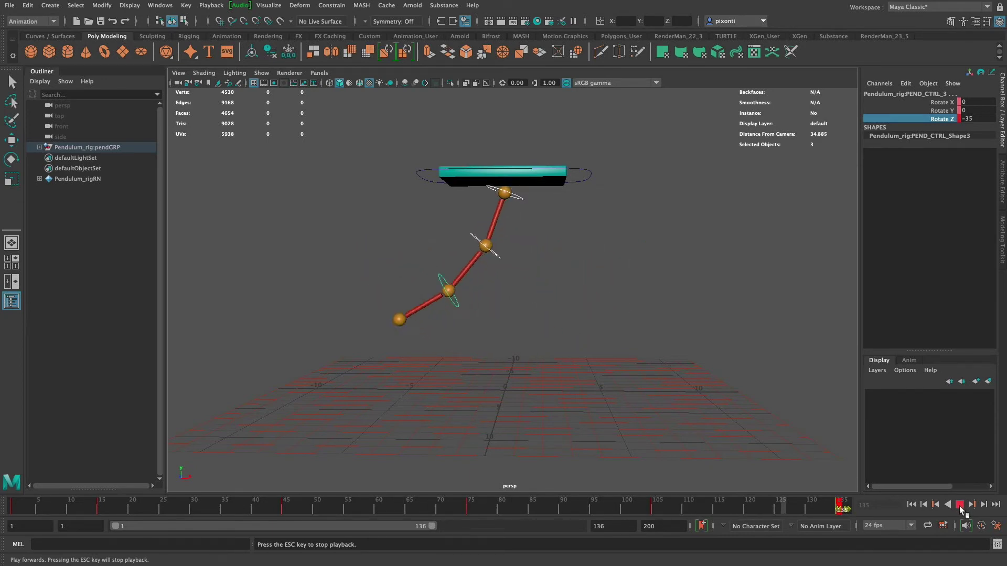
pyautogui.click(959, 508)
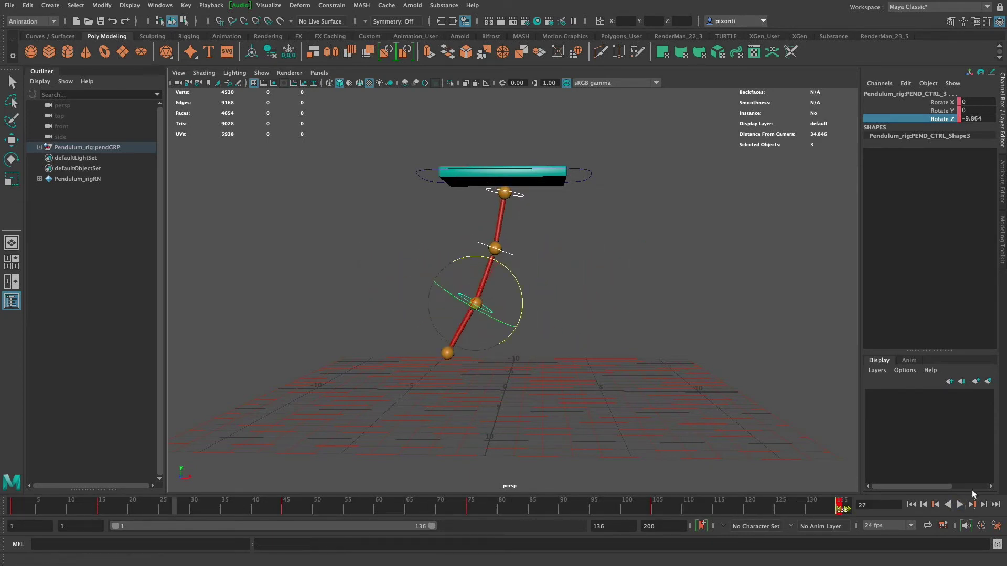
pyautogui.hotkey('alt', 'v')
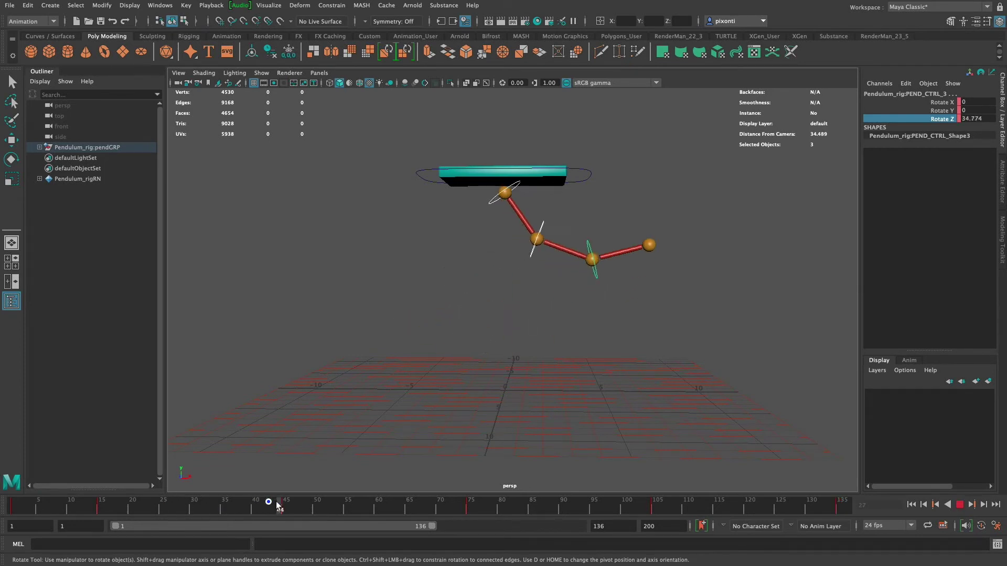
pyautogui.moveTo(100, 506); pyautogui.dragTo(1, 509)
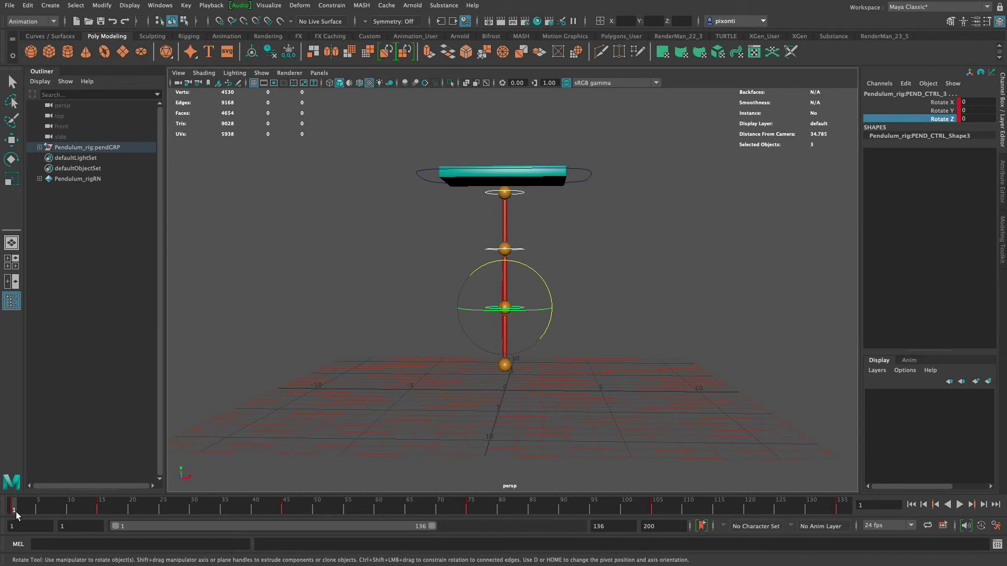
pyautogui.click(103, 506)
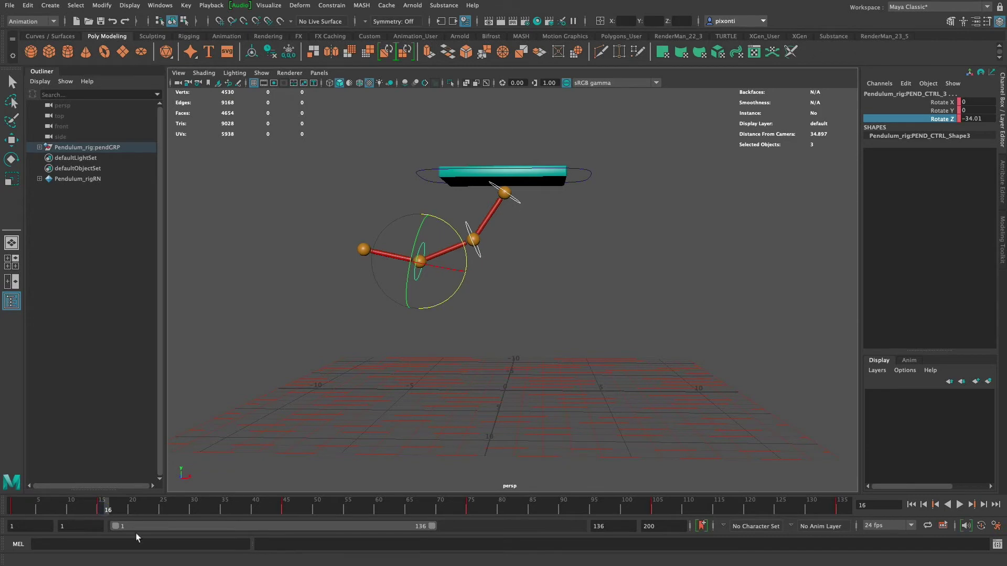
pyautogui.click(100, 508)
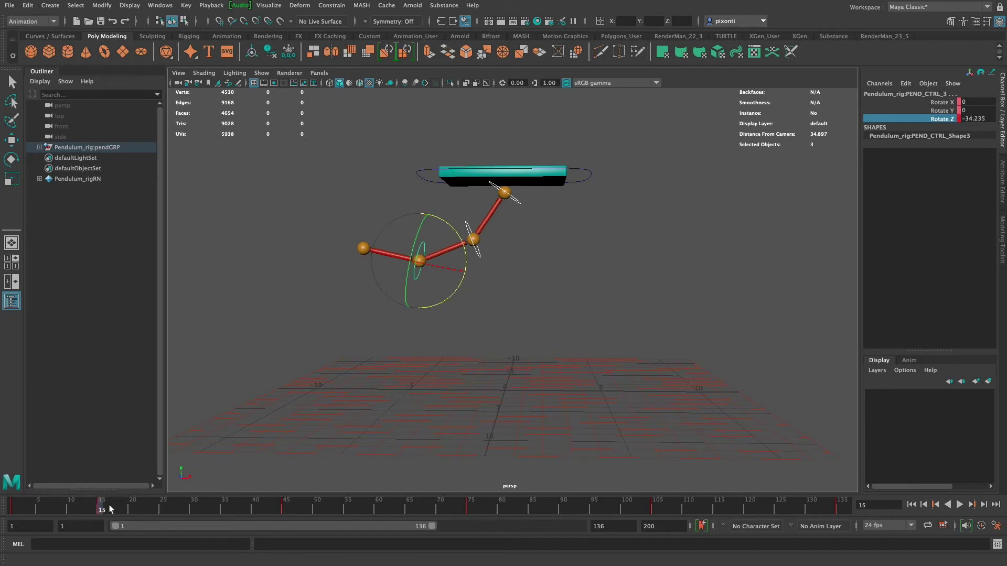
pyautogui.hotkey('alt', 'v')
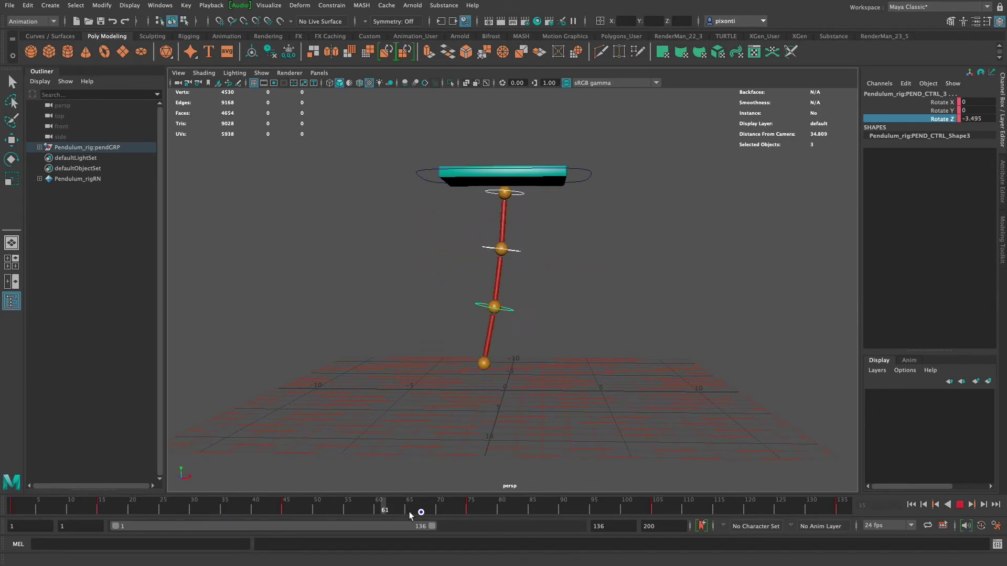
pyautogui.click(960, 505)
pyautogui.click(8, 508)
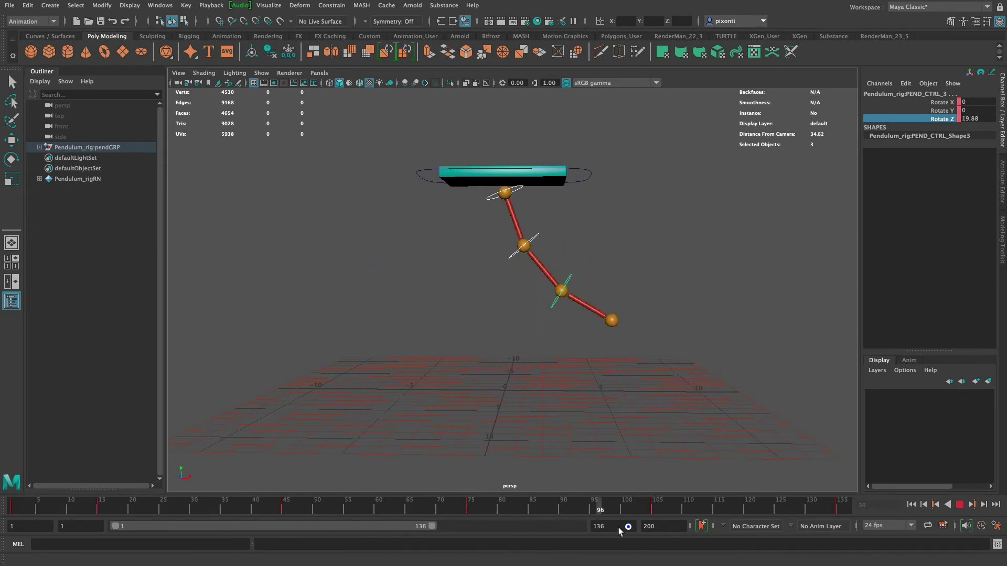
# Step: Scrub through the pendulum's swing and return to frame 1 to review the pose timing
pyautogui.moveTo(7, 508); pyautogui.dragTo(93, 513)
pyautogui.moveTo(149, 512); pyautogui.dragTo(13, 512)
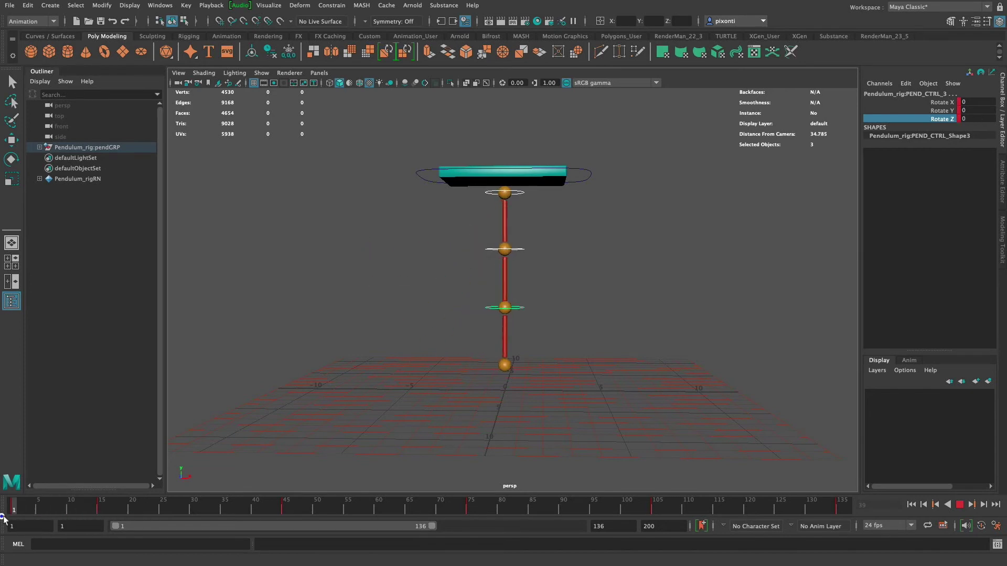
pyautogui.press('e')
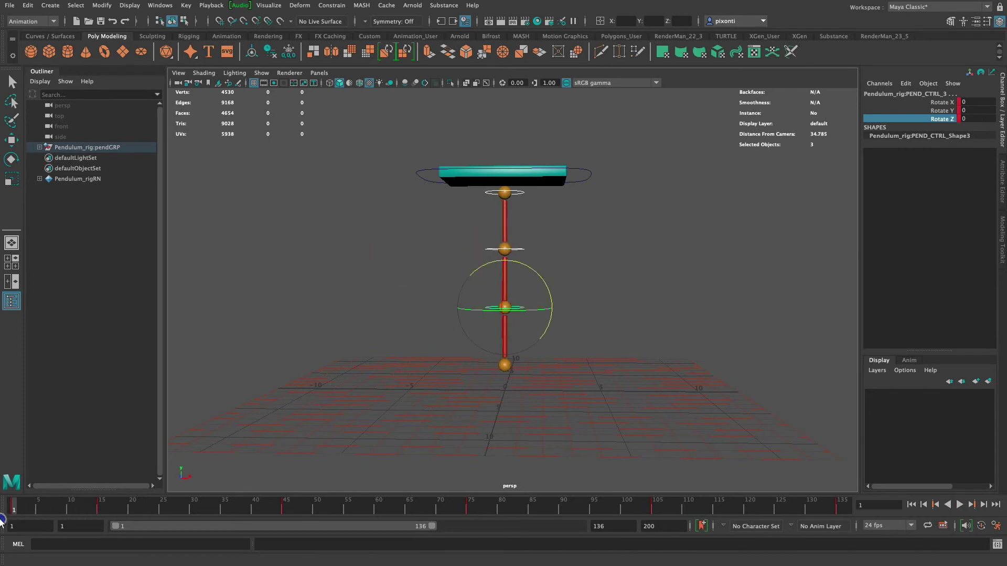
# Step: Select the three joint controls and move their key at frame 18 to frame 15
pyautogui.click(591, 175)
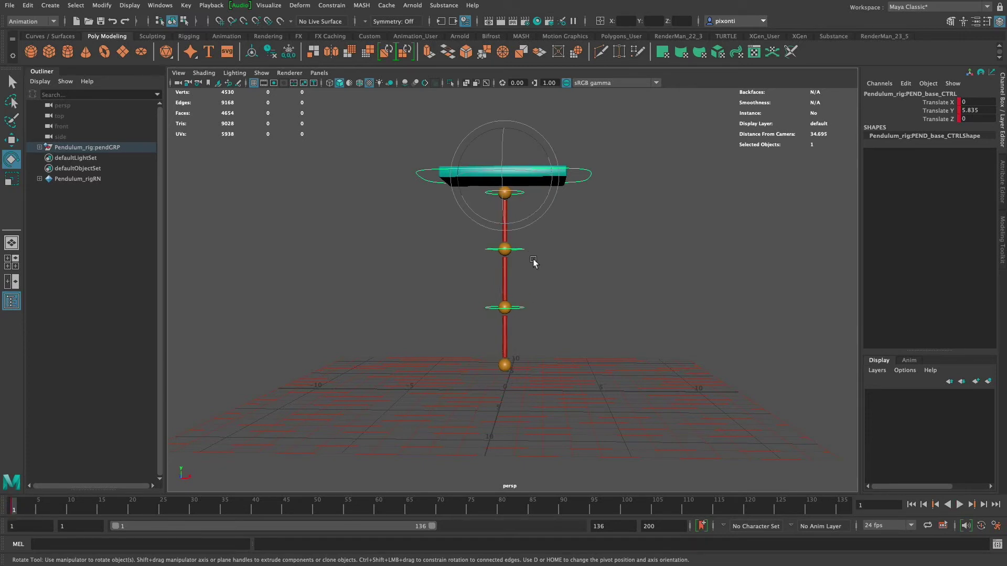
pyautogui.moveTo(527, 322); pyautogui.dragTo(515, 189)
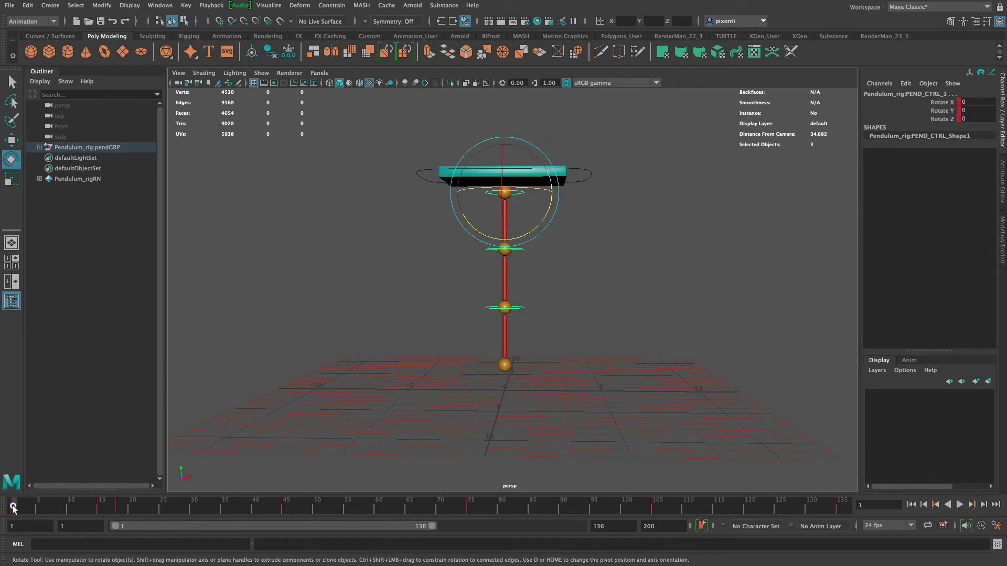
pyautogui.moveTo(13, 508); pyautogui.dragTo(120, 511)
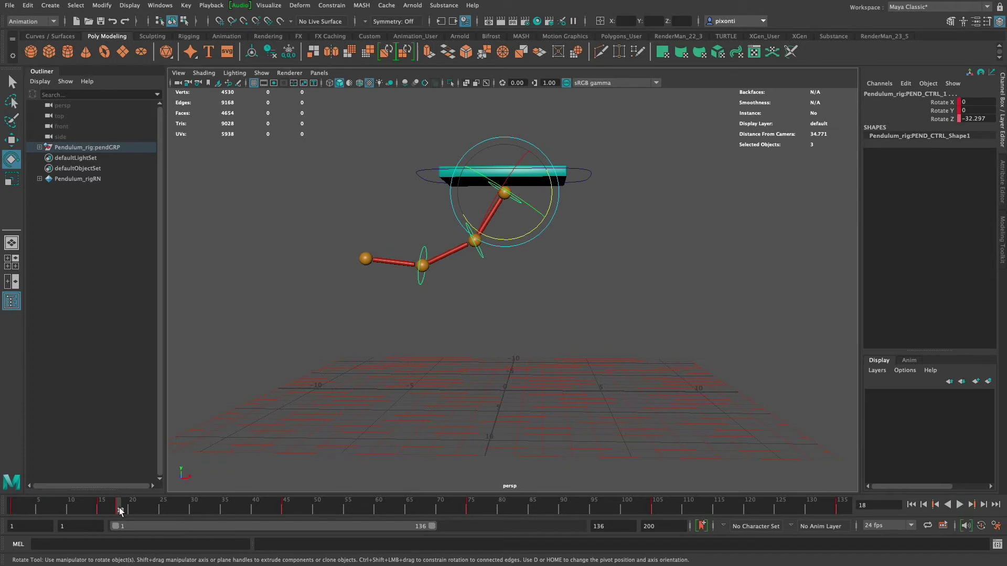
pyautogui.moveTo(121, 512); pyautogui.dragTo(103, 512)
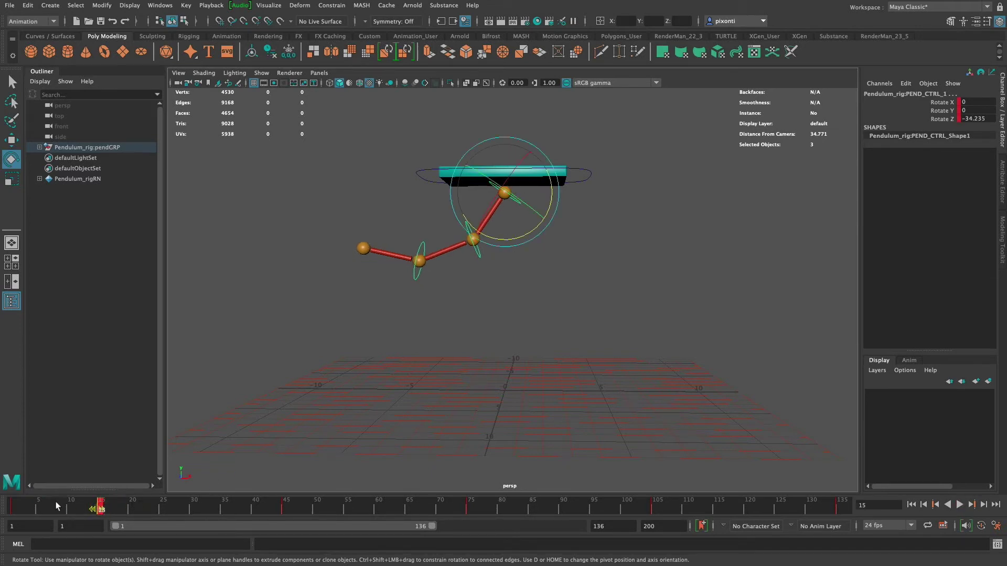
# Step: Review the swing from the first frame through to the pose at frame 135
pyautogui.hotkey('alt', 'shift', 'v')
pyautogui.hotkey('alt', 'v')
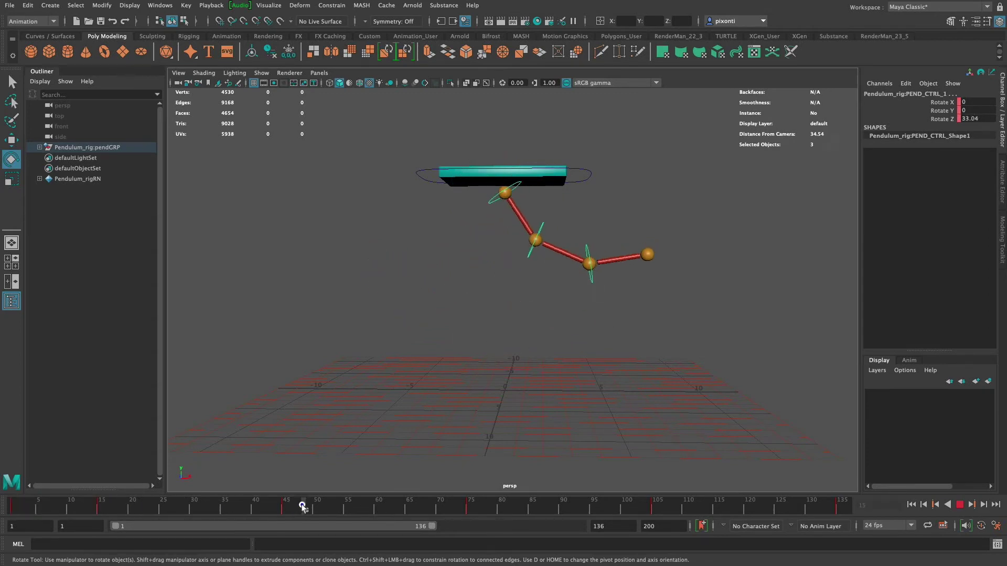
pyautogui.moveTo(408, 514); pyautogui.dragTo(839, 511)
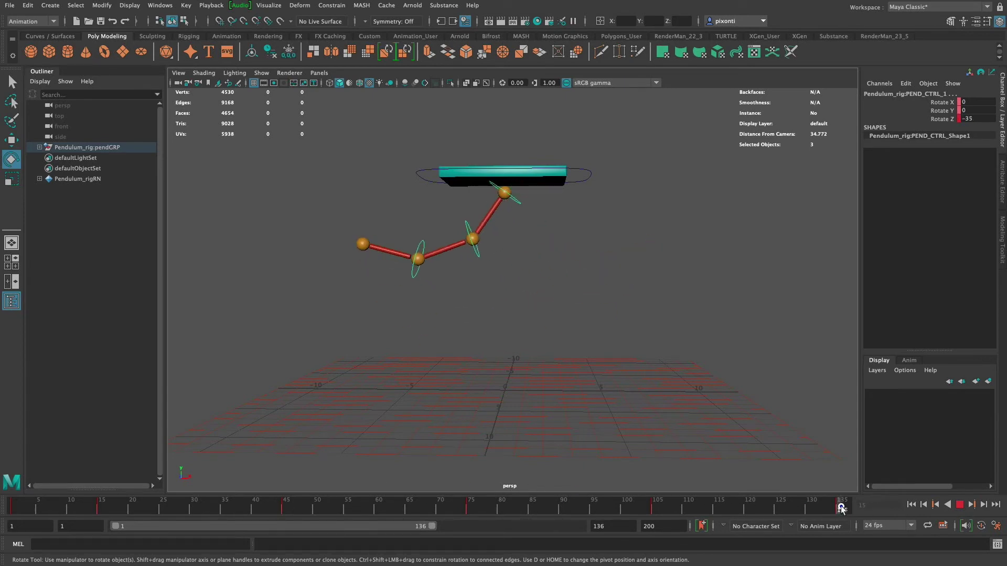
# Step: Shorten the playback range to end at frame 135 and play back the swing from the start
pyautogui.moveTo(432, 526); pyautogui.dragTo(430, 527)
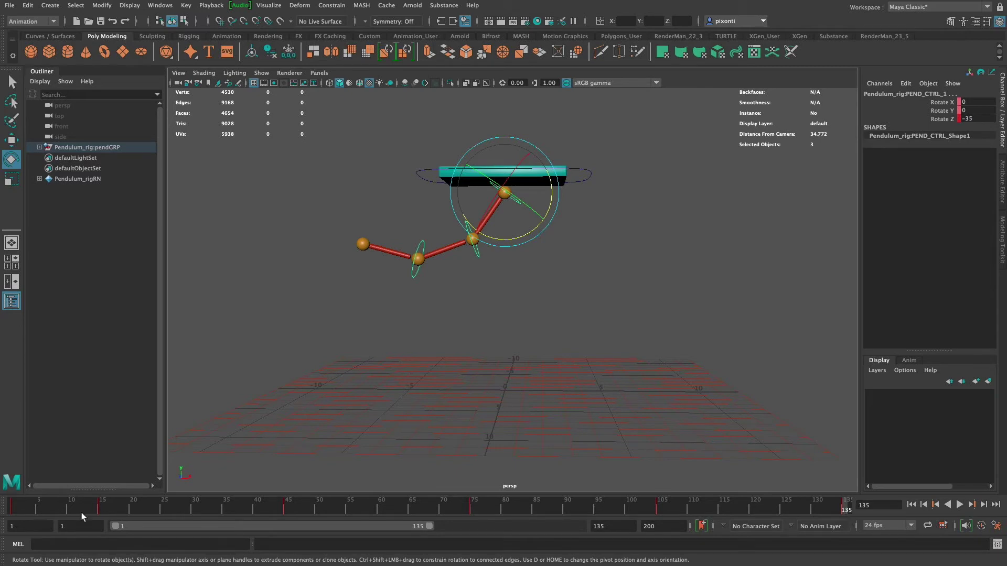
pyautogui.click(959, 505)
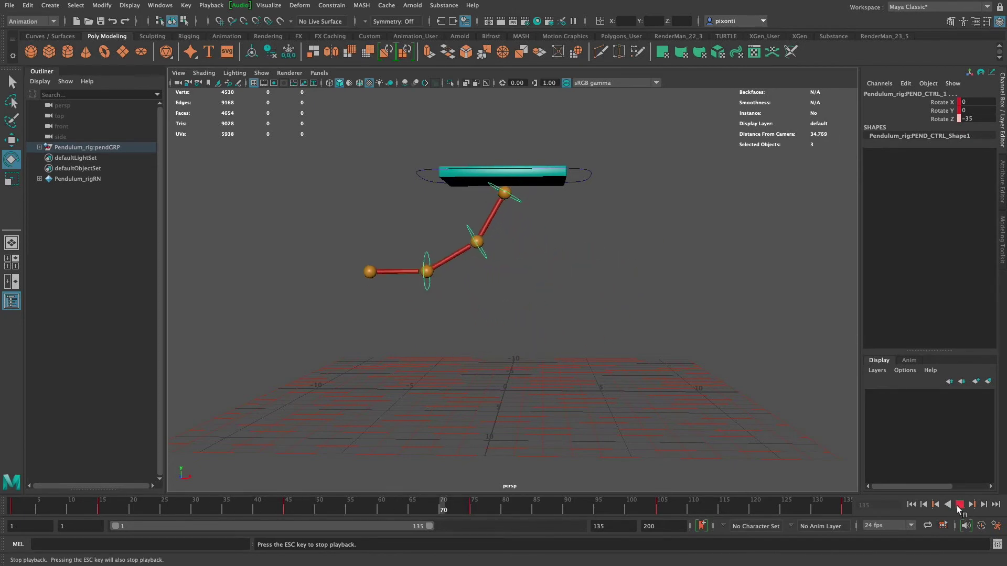
pyautogui.click(959, 505)
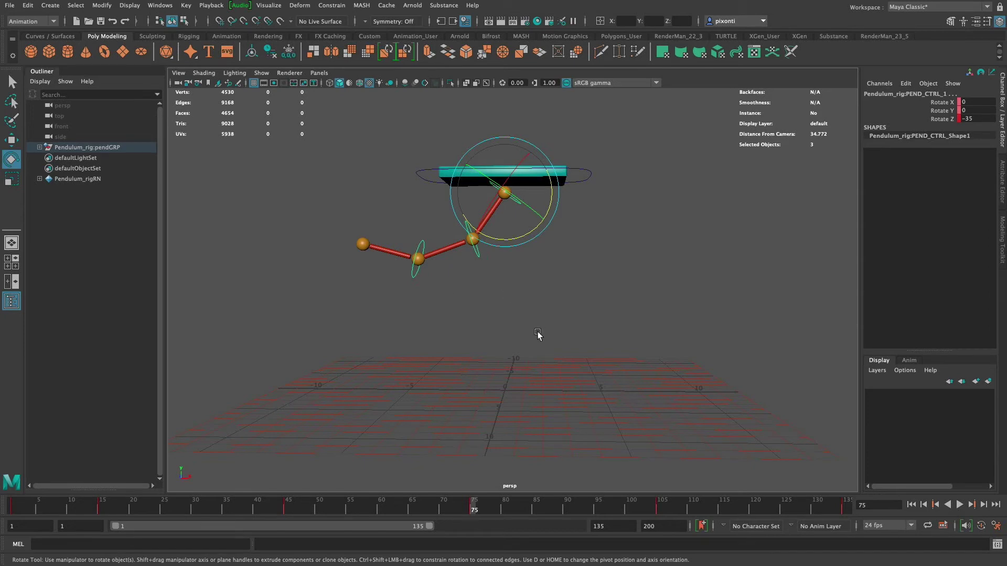
pyautogui.hotkey('alt', 'shift', 'v')
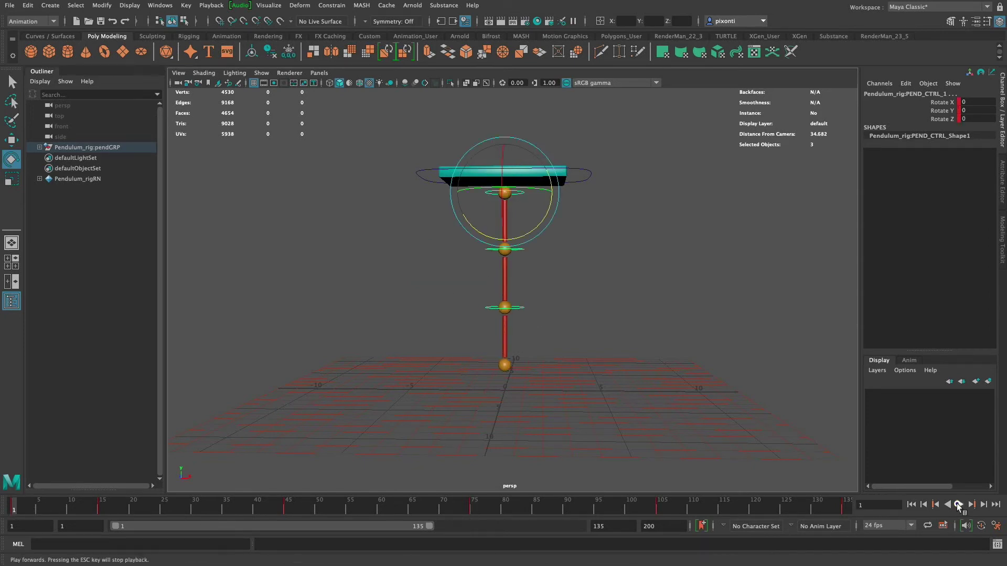
pyautogui.click(958, 504)
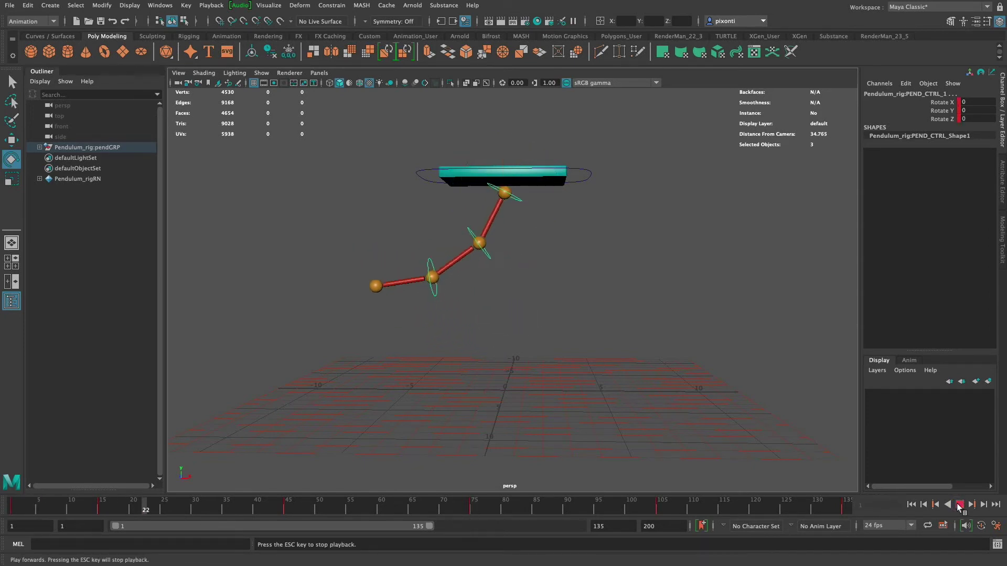
pyautogui.click(960, 505)
# Step: Go to the extreme pose at frame 15 and open the Graph Editor for the three joint controls
pyautogui.moveTo(21, 507); pyautogui.dragTo(64, 508)
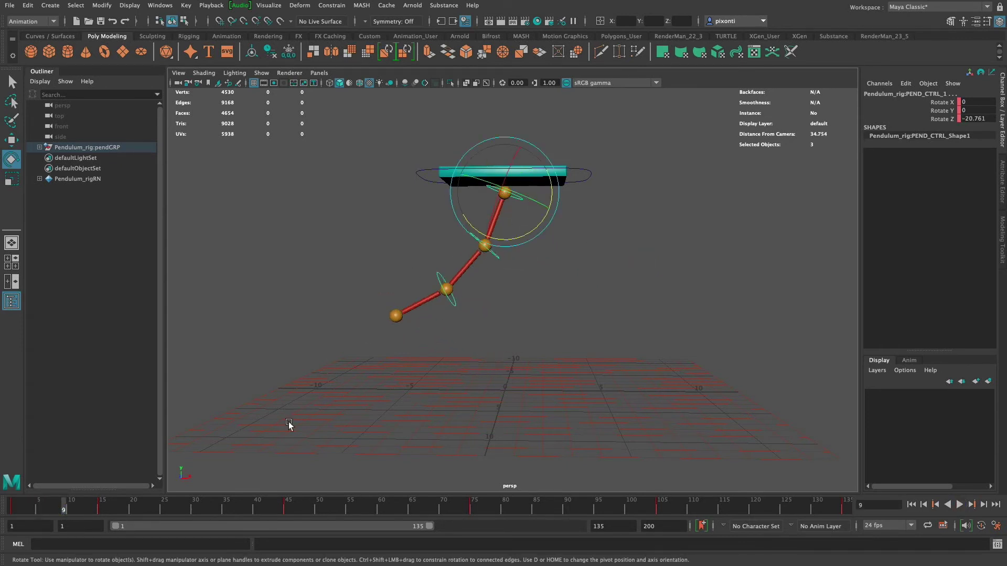
pyautogui.click(101, 509)
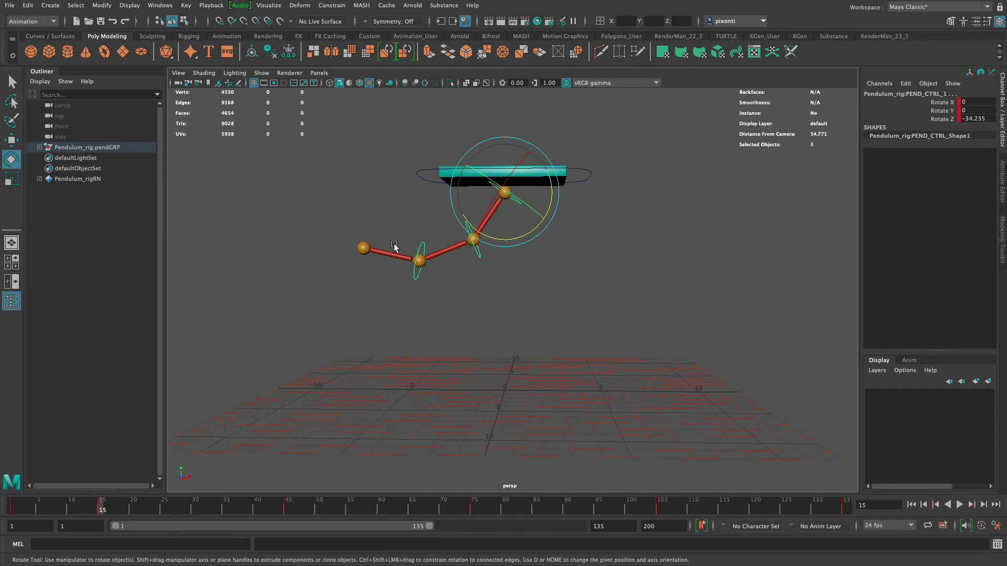
pyautogui.click(167, 6)
pyautogui.moveTo(203, 63)
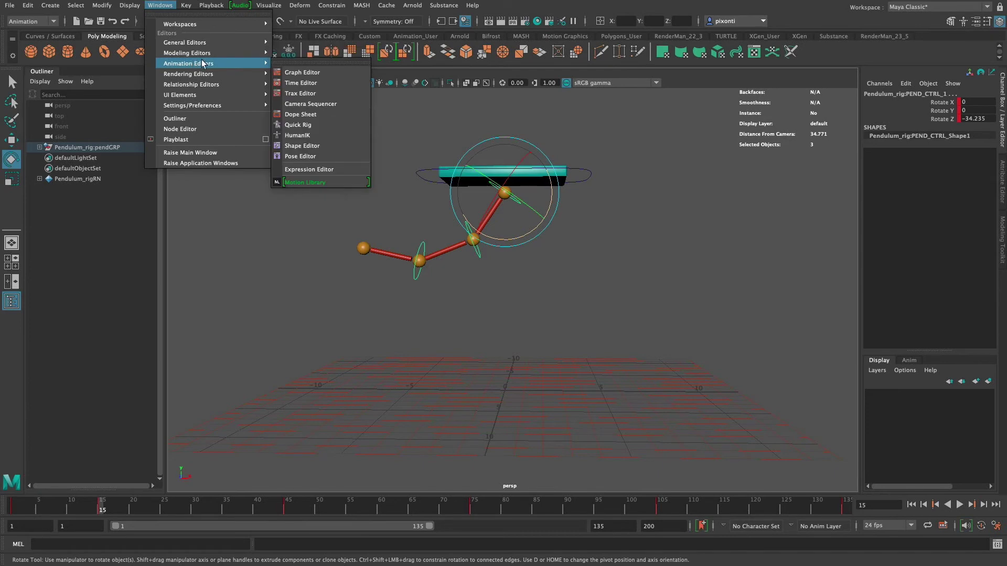
pyautogui.click(307, 74)
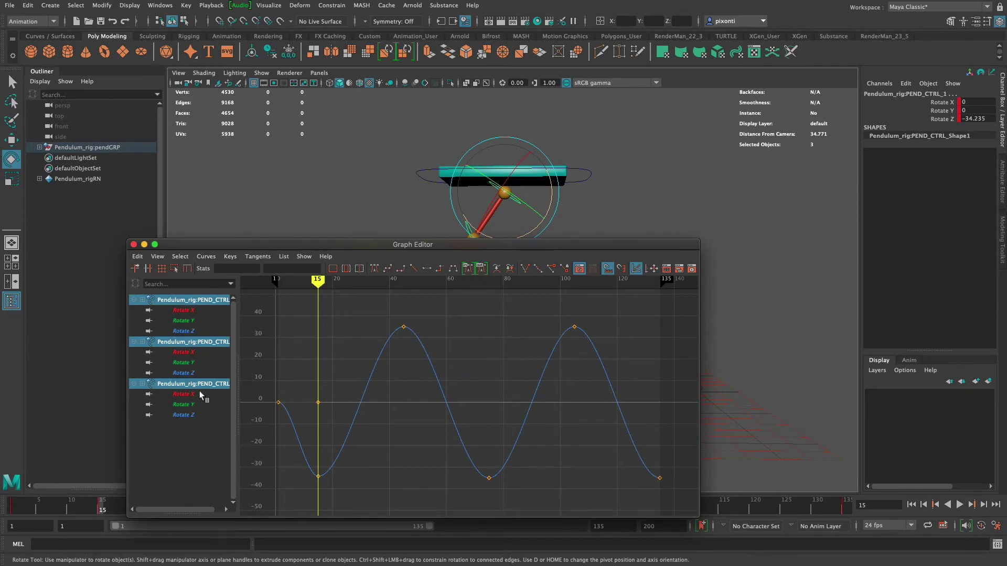
# Step: Compare the Rotate Z curves of the three joint controls, including the PEND_CTRL_3 key at frame 105
pyautogui.click(196, 415)
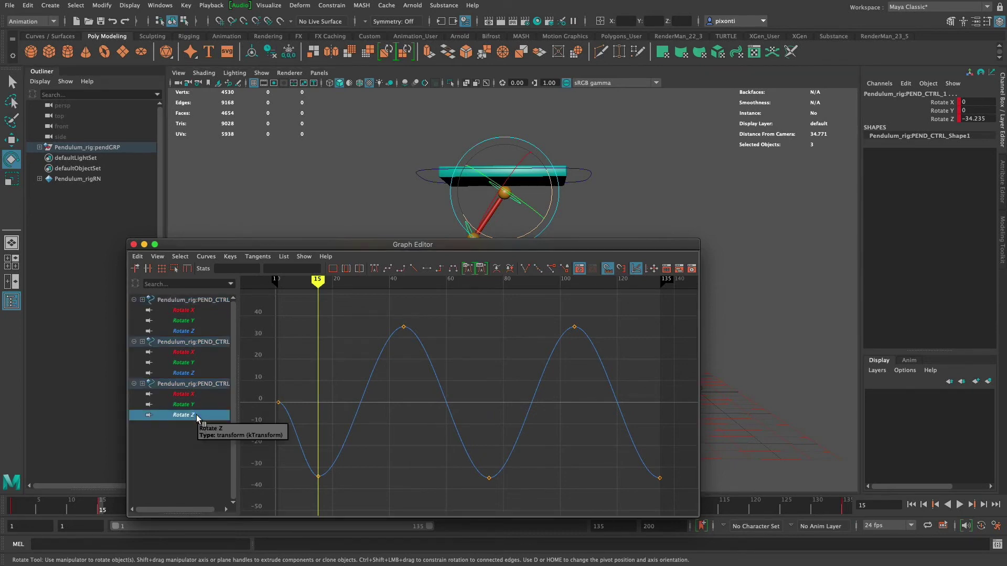
pyautogui.click(200, 372)
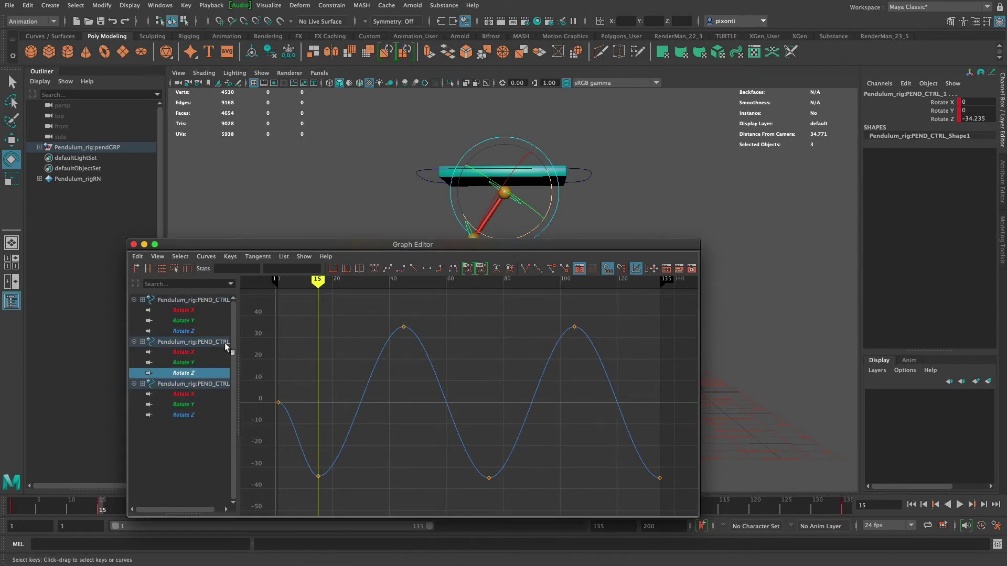
pyautogui.click(206, 331)
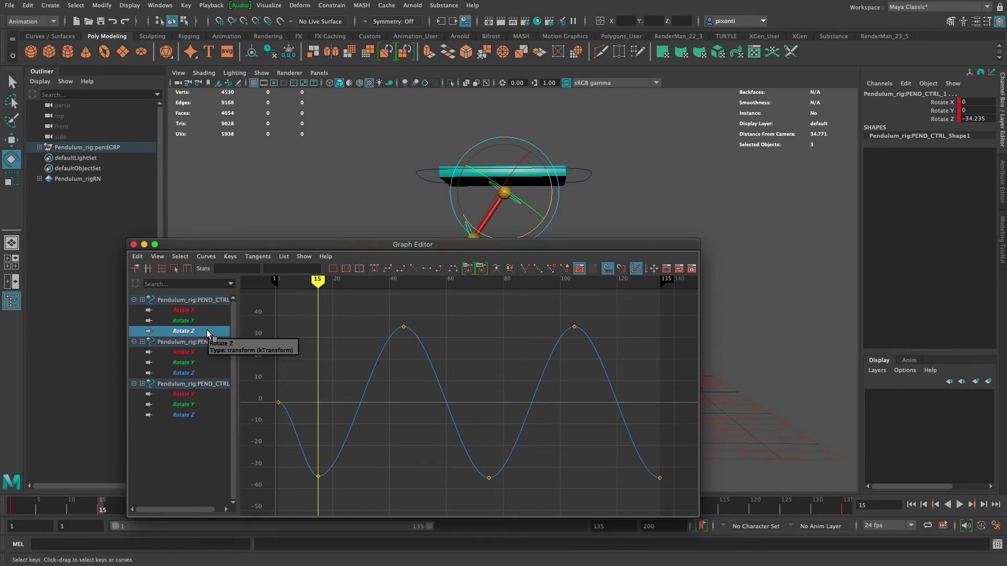
pyautogui.click(201, 414)
pyautogui.click(204, 373)
pyautogui.click(206, 331)
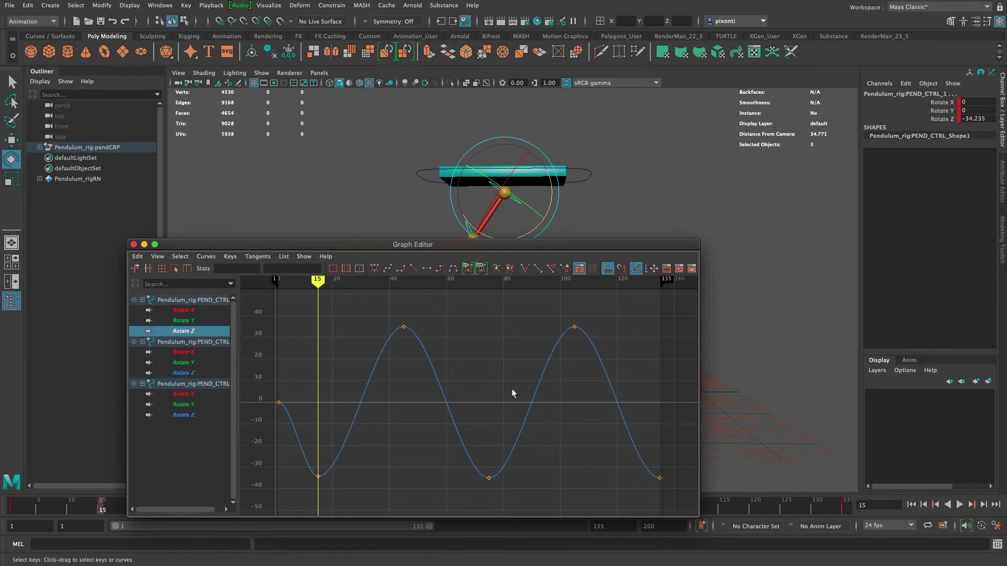
pyautogui.click(415, 353)
pyautogui.moveTo(556, 315); pyautogui.dragTo(591, 355)
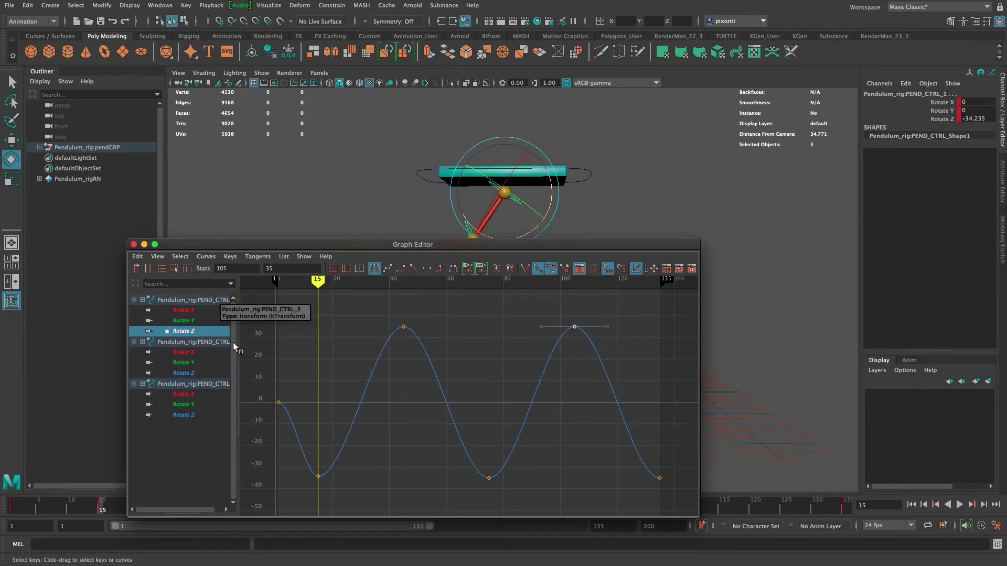
pyautogui.moveTo(236, 350); pyautogui.dragTo(255, 358)
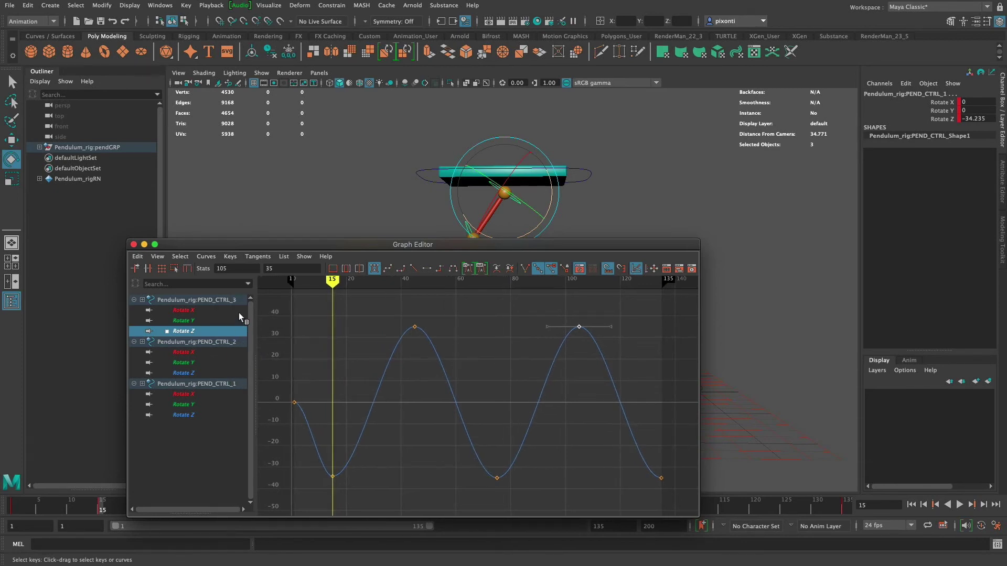
pyautogui.click(598, 195)
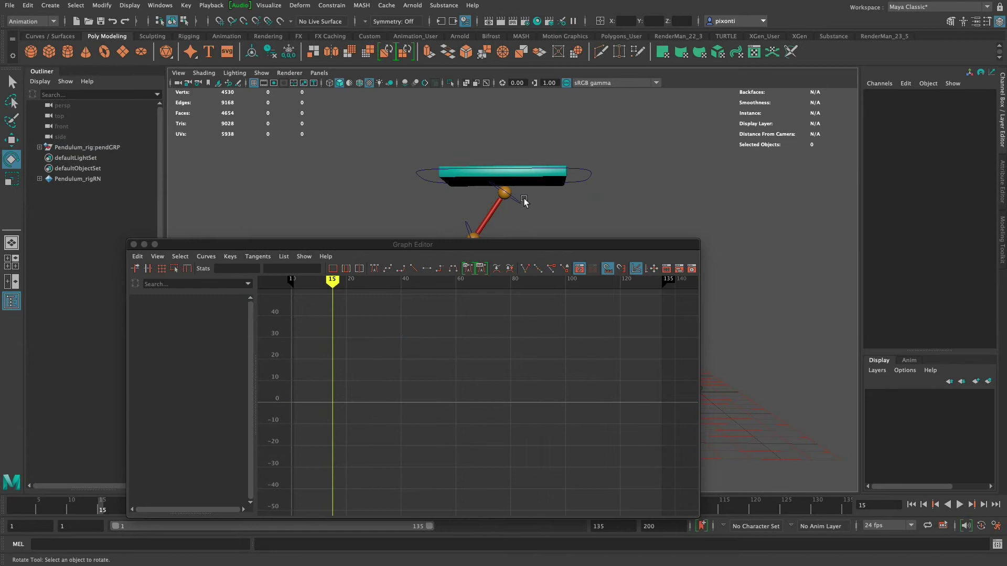
pyautogui.click(523, 232)
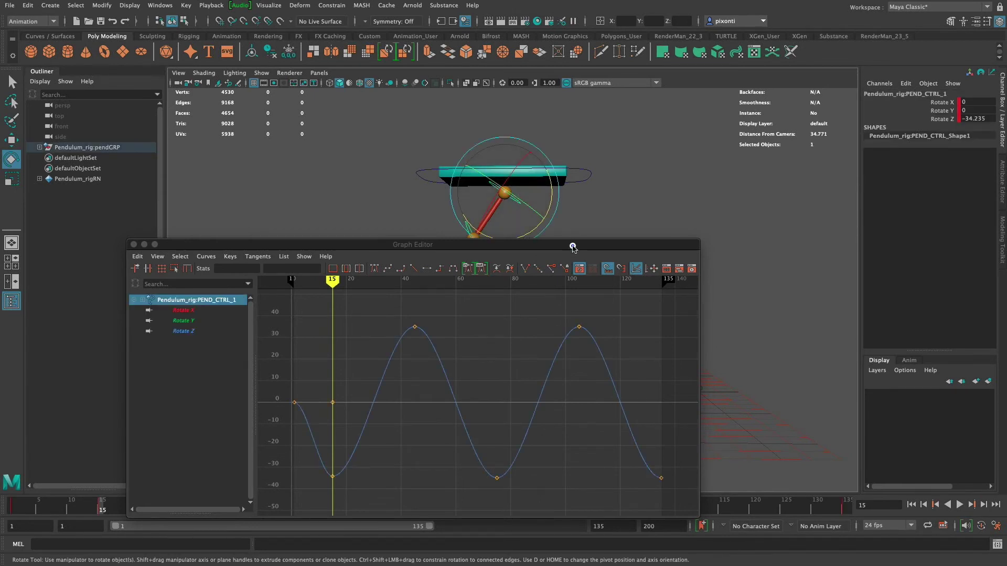
pyautogui.moveTo(573, 246); pyautogui.dragTo(737, 278)
pyautogui.click(472, 257)
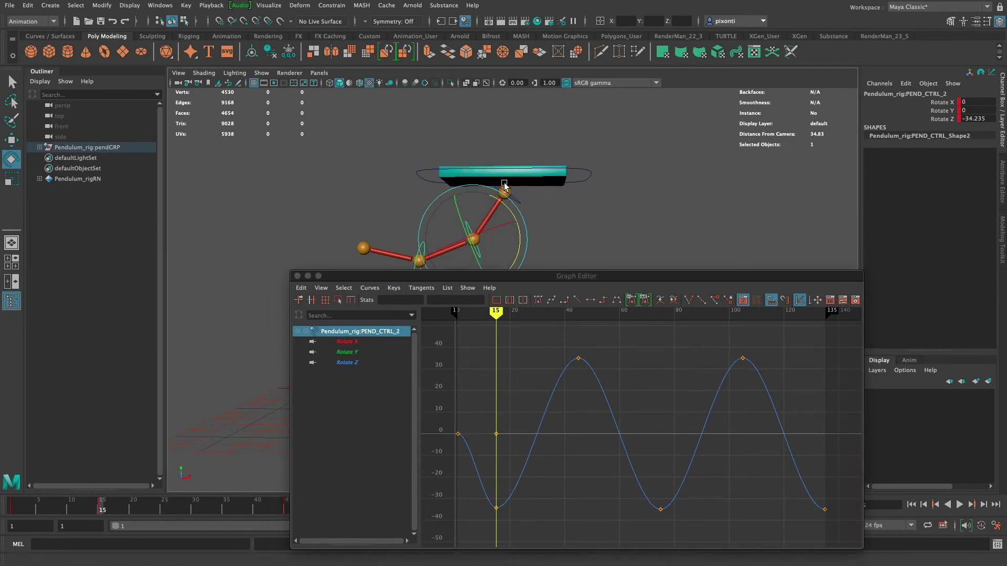
pyautogui.click(523, 212)
pyautogui.keyDown('shift'); pyautogui.click(477, 256); pyautogui.keyUp('shift')
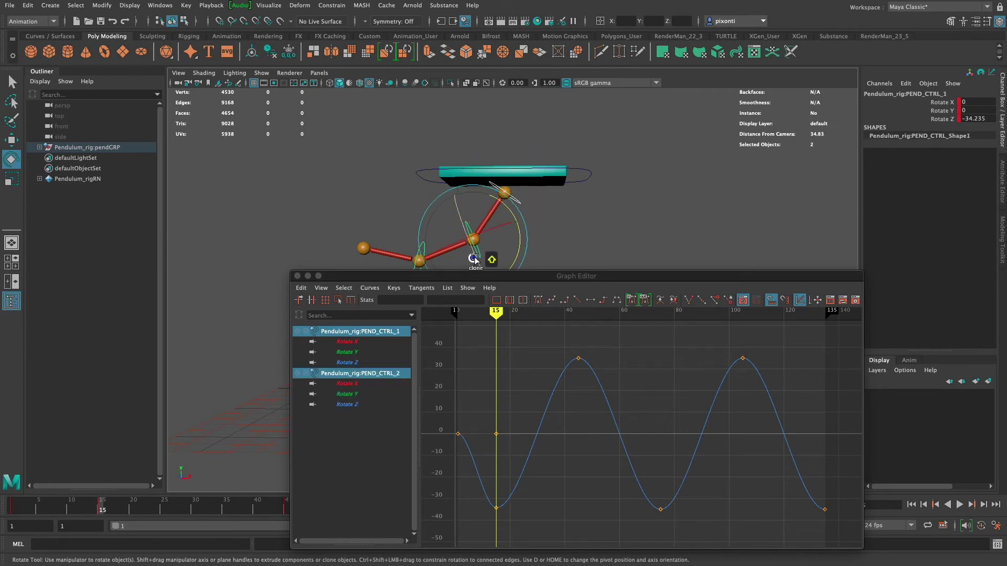
pyautogui.keyDown('shift'); pyautogui.click(433, 247); pyautogui.keyUp('shift')
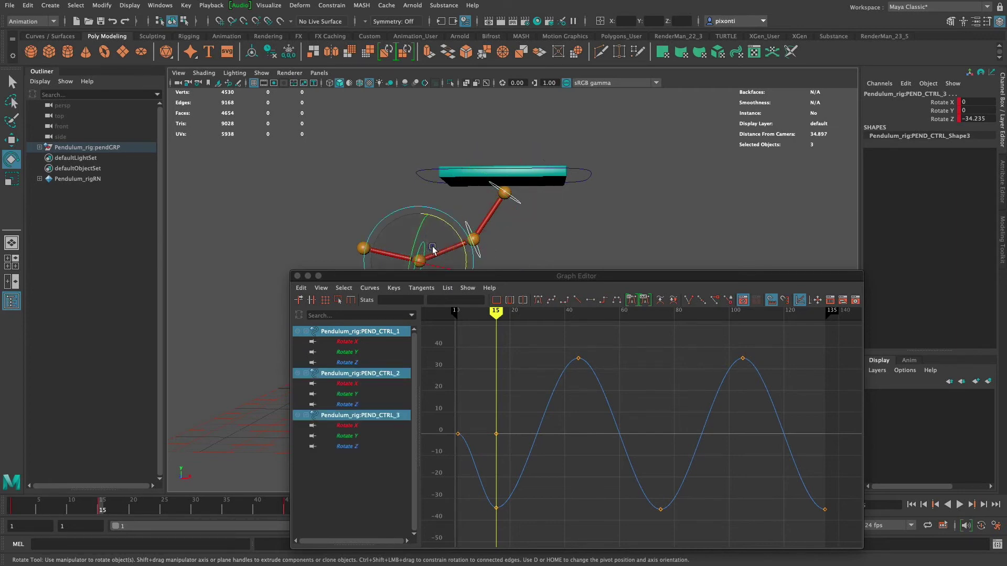
# Step: Shift all PEND_CTRL_2 Rotate Z keys from frame 15 onward 4 frames later, leaving the first key in place
pyautogui.click(367, 406)
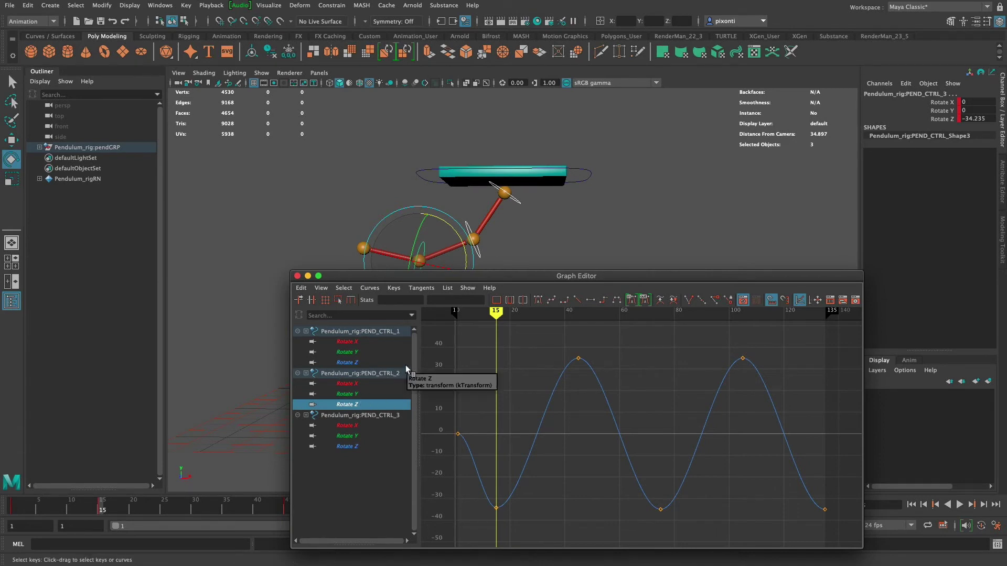
pyautogui.keyDown('alt'); pyautogui.moveTo(782, 424); pyautogui.dragTo(709, 417, button='middle'); pyautogui.keyUp('alt')
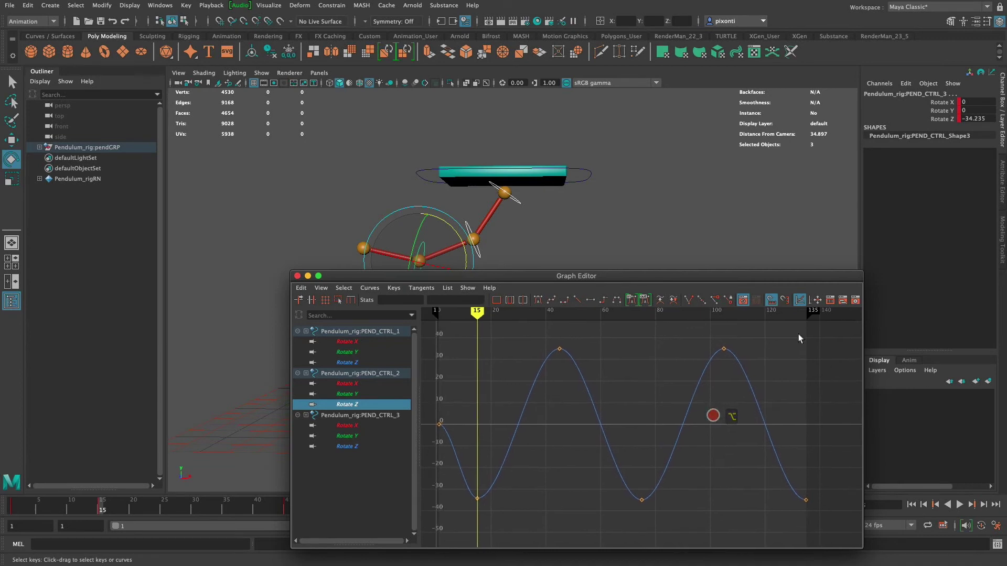
pyautogui.moveTo(828, 520); pyautogui.dragTo(469, 333)
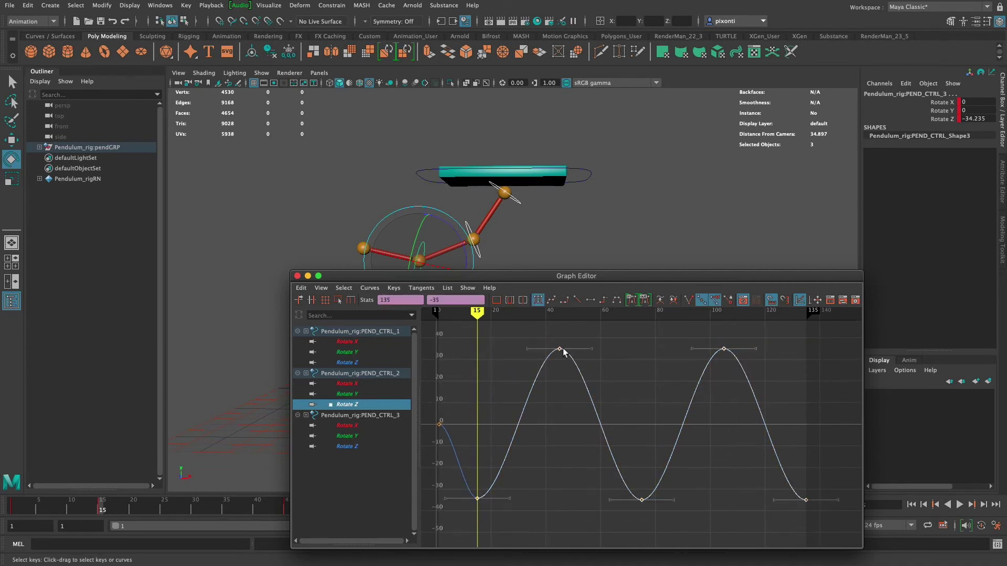
pyautogui.keyDown('shift'); pyautogui.moveTo(562, 352); pyautogui.dragTo(579, 351, button='middle'); pyautogui.keyUp('shift')
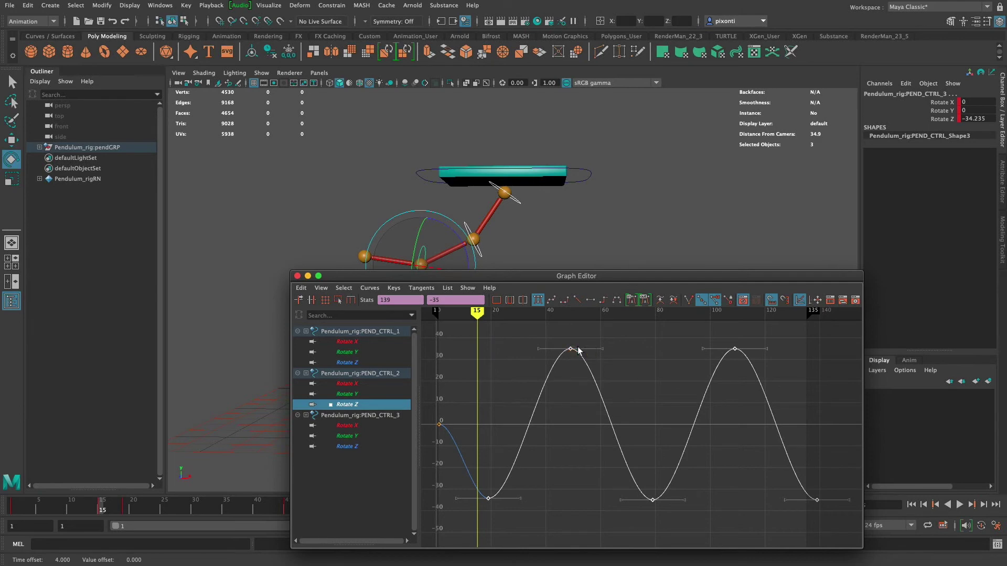
# Step: Shift all PEND_CTRL_3 Rotate Z keys from frame 15 onward 8 frames later and compare with the PEND_CTRL_2 curve
pyautogui.click(360, 446)
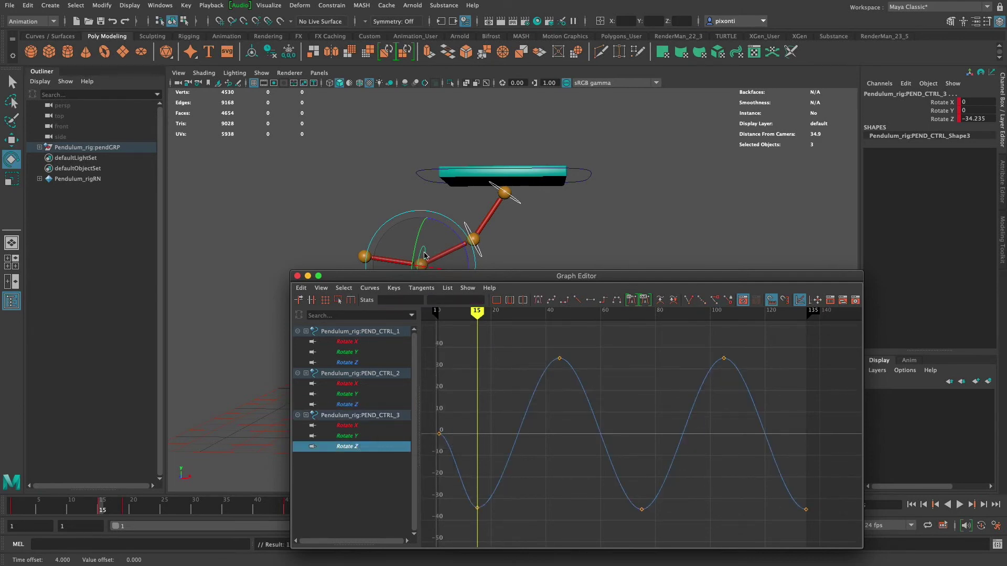
pyautogui.moveTo(829, 525); pyautogui.dragTo(467, 341)
pyautogui.press('w')
pyautogui.keyDown('shift'); pyautogui.moveTo(516, 436); pyautogui.dragTo(543, 428, button='middle'); pyautogui.keyUp('shift')
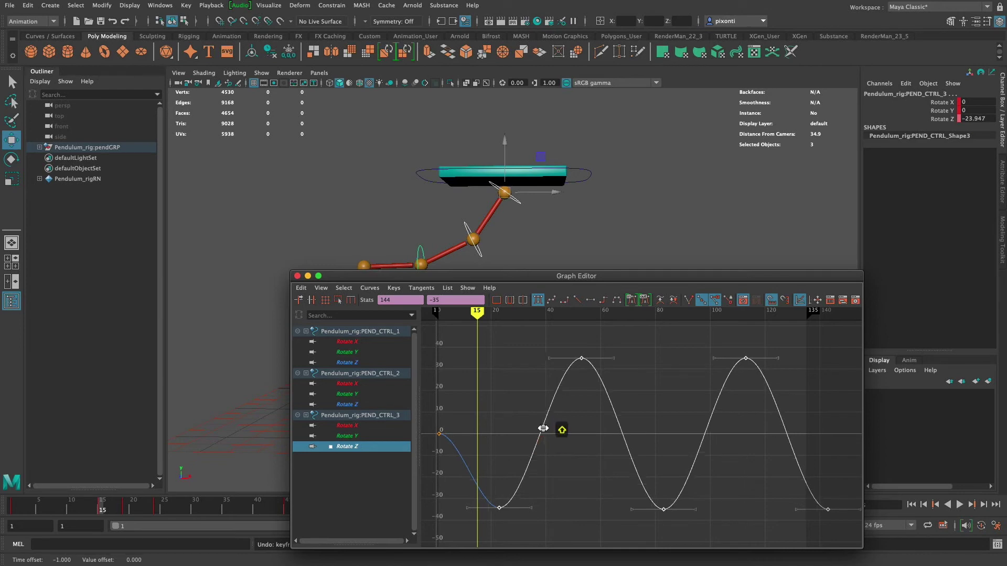
pyautogui.keyDown('shift'); pyautogui.click(371, 405); pyautogui.keyUp('shift')
pyautogui.click(372, 405)
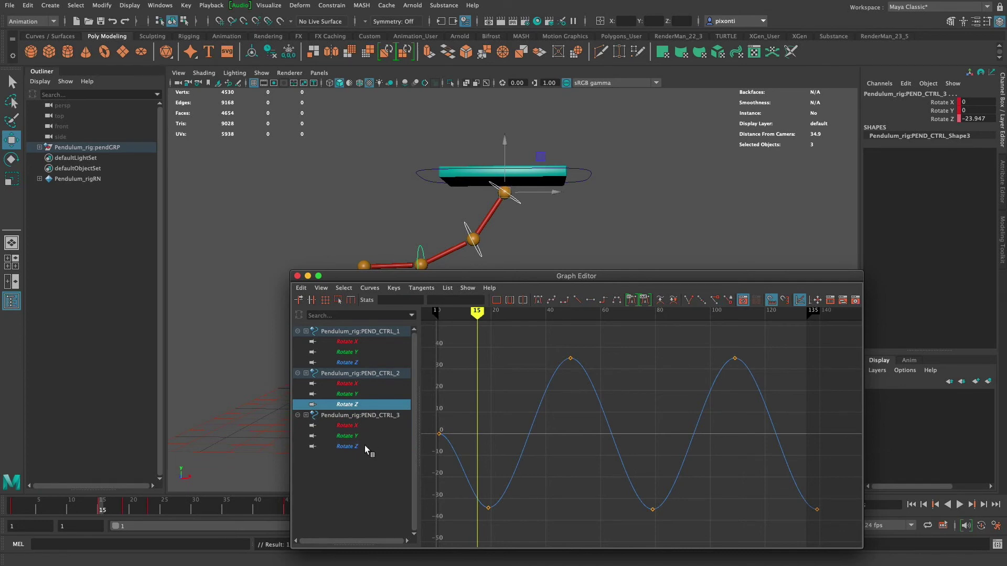
# Step: Display the Rotate Z curves of all three joint controls together and play the pendulum swing from frame 1
pyautogui.keyDown('ctrl'); pyautogui.click(364, 447); pyautogui.keyUp('ctrl')
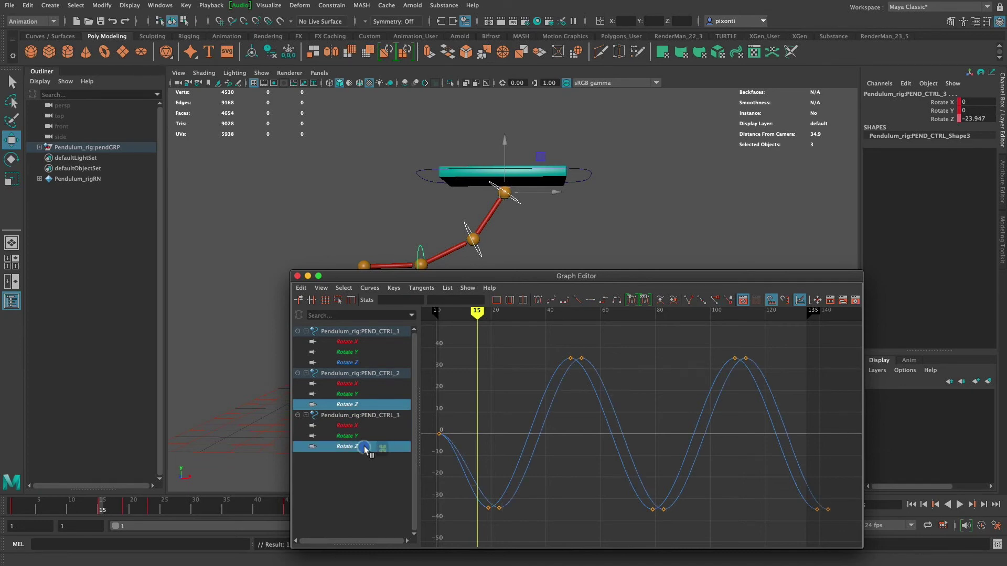
pyautogui.keyDown('ctrl'); pyautogui.click(369, 362); pyautogui.keyUp('ctrl')
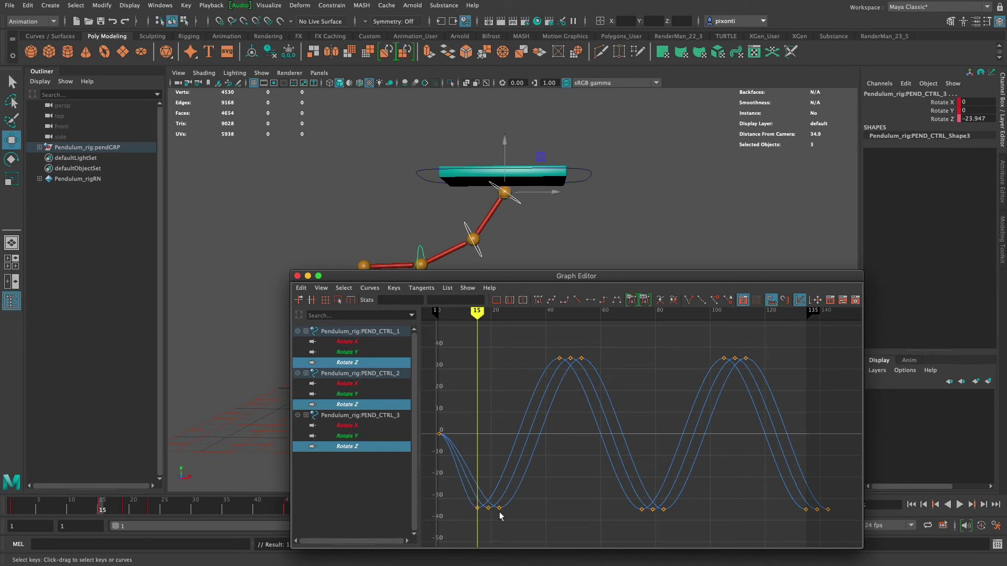
pyautogui.moveTo(594, 276); pyautogui.dragTo(660, 329)
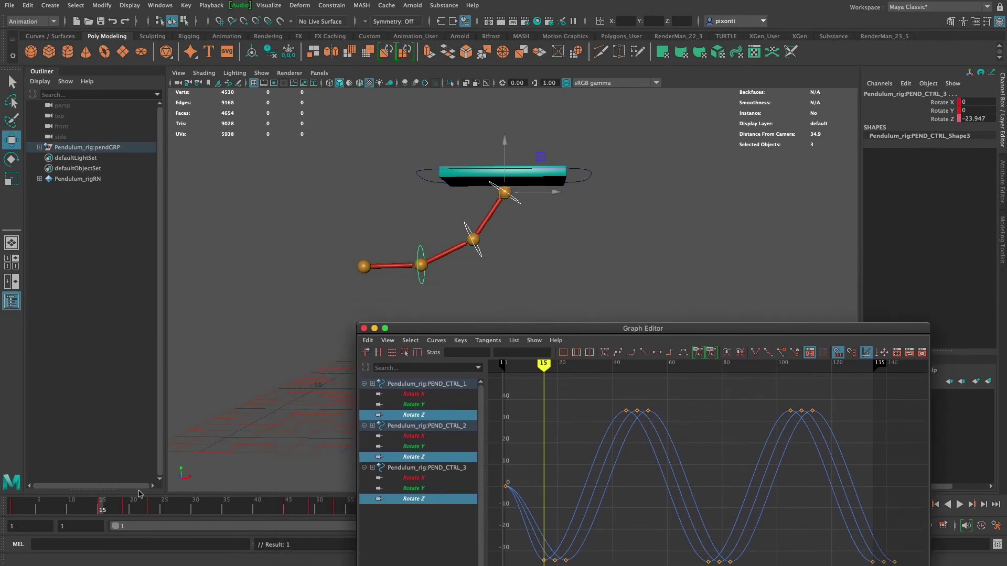
pyautogui.moveTo(36, 513); pyautogui.dragTo(10, 511)
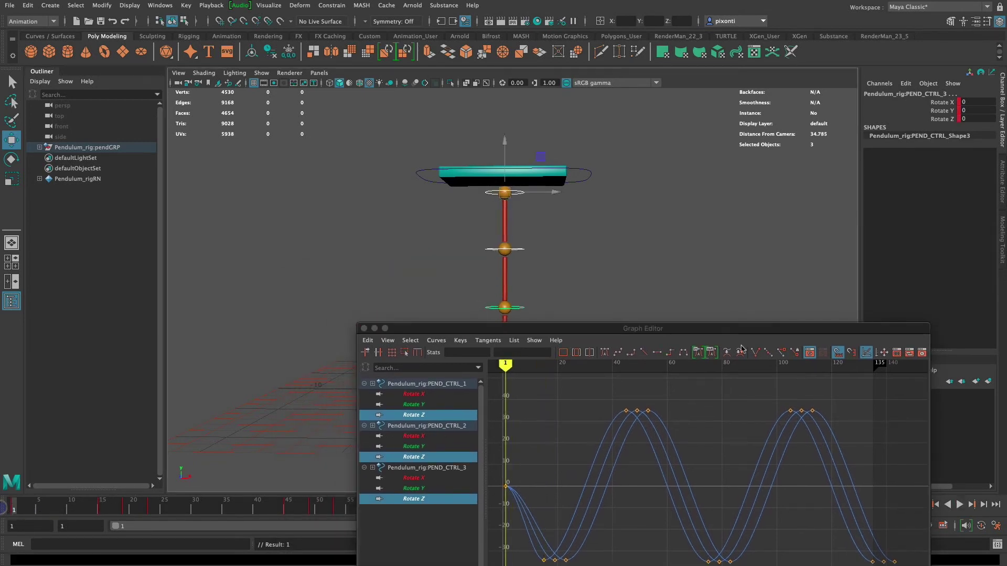
pyautogui.moveTo(719, 335); pyautogui.dragTo(419, 499)
pyautogui.click(959, 506)
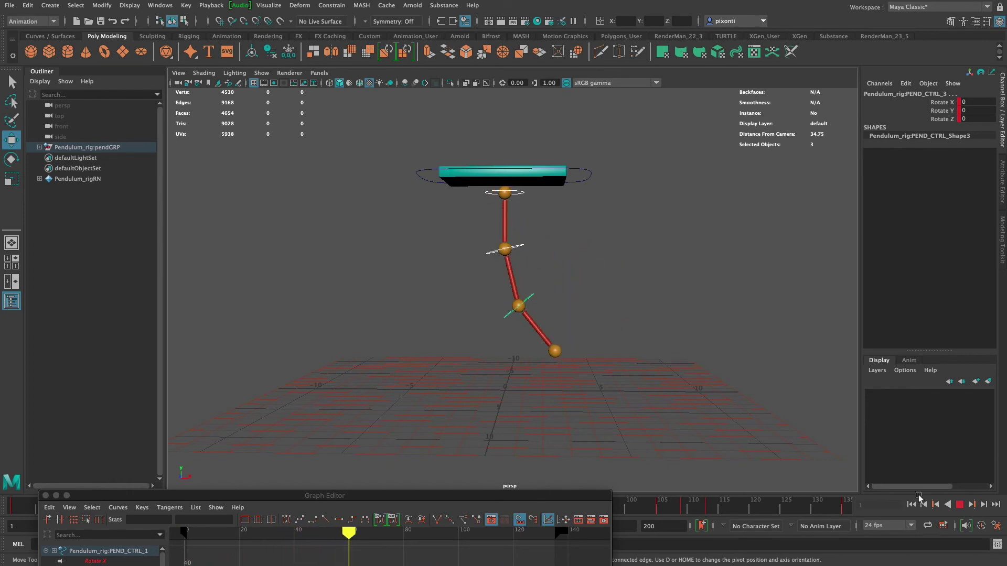
pyautogui.click(959, 506)
# Step: Shift all PEND_CTRL_3 Rotate Z keys except the first one 2 frames later
pyautogui.moveTo(503, 486); pyautogui.dragTo(603, 250)
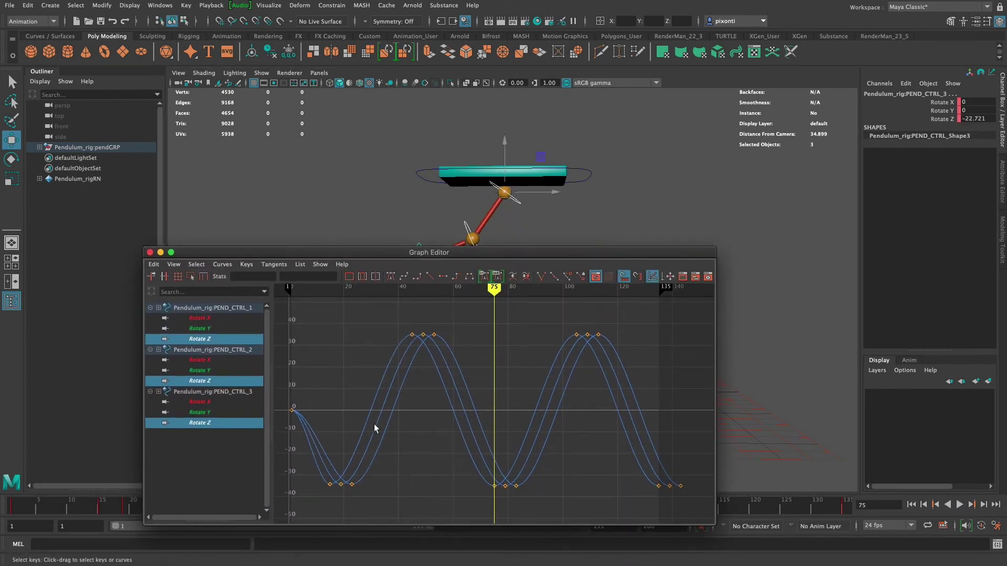
pyautogui.click(214, 424)
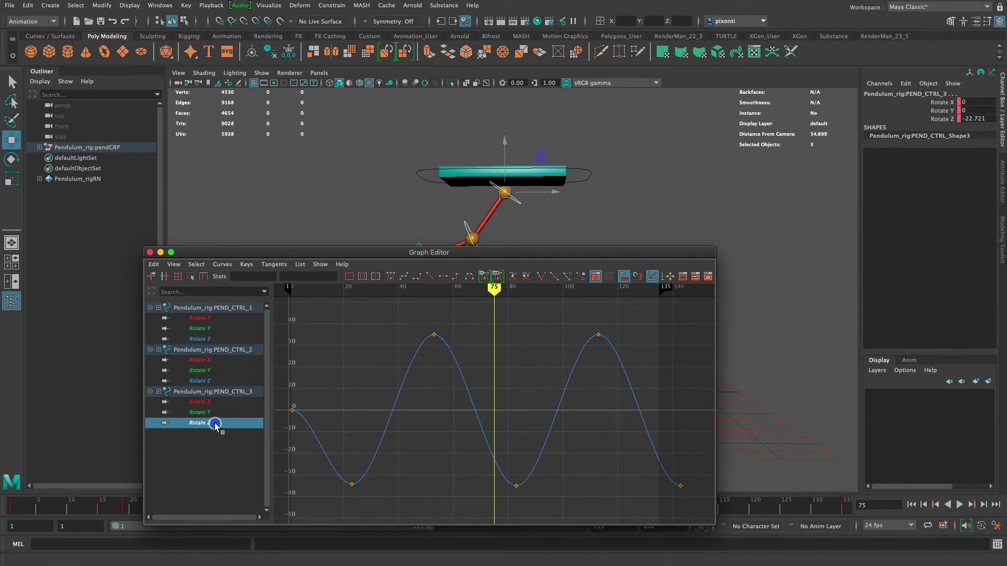
pyautogui.moveTo(461, 421); pyautogui.dragTo(461, 428)
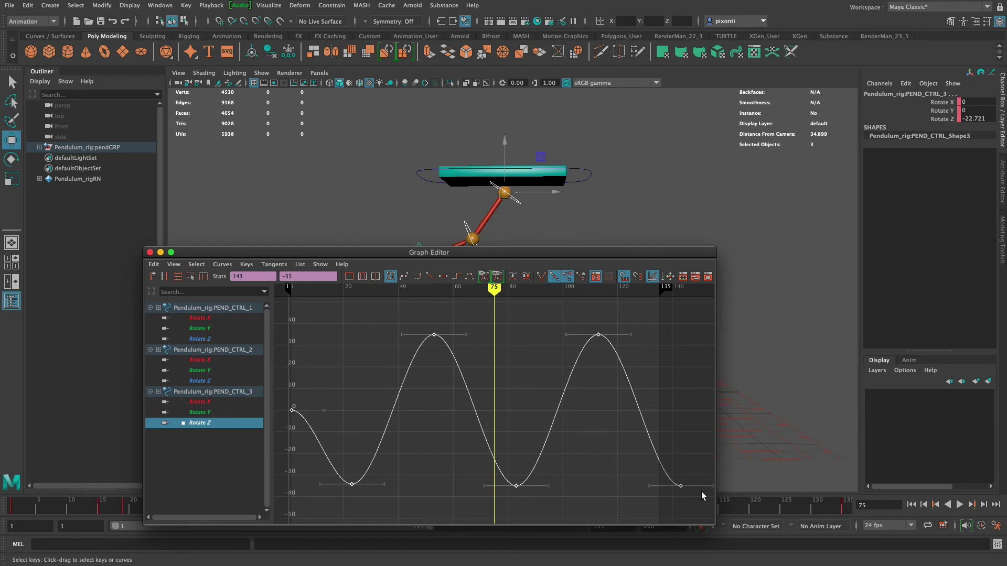
pyautogui.click(293, 410)
pyautogui.keyDown('shift'); pyautogui.moveTo(394, 408); pyautogui.dragTo(401, 405, button='middle'); pyautogui.keyUp('shift')
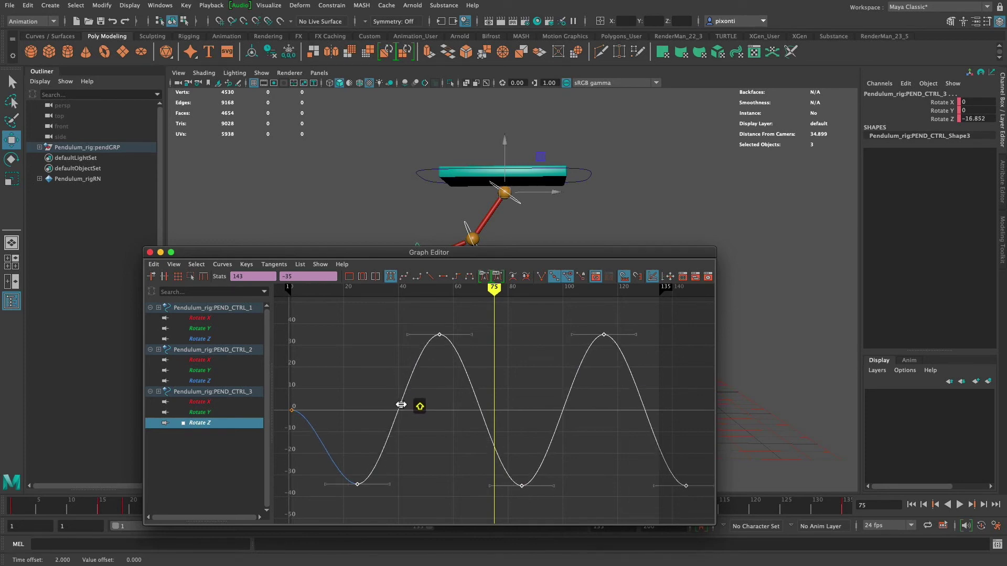
# Step: Shift all PEND_CTRL_2 Rotate Z keys except the first one 2 frames later, ending at frame 141
pyautogui.click(222, 382)
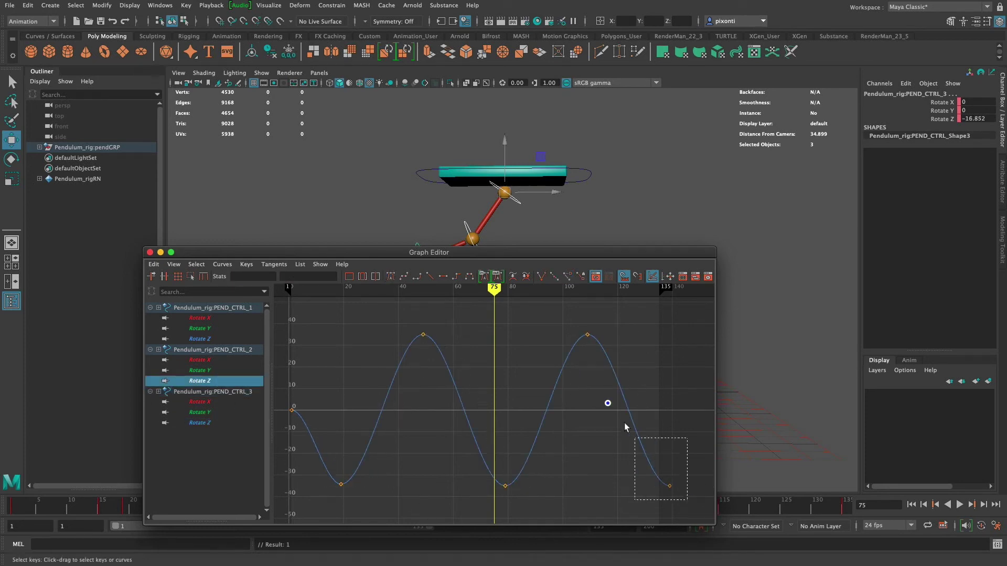
pyautogui.moveTo(624, 422); pyautogui.dragTo(335, 325)
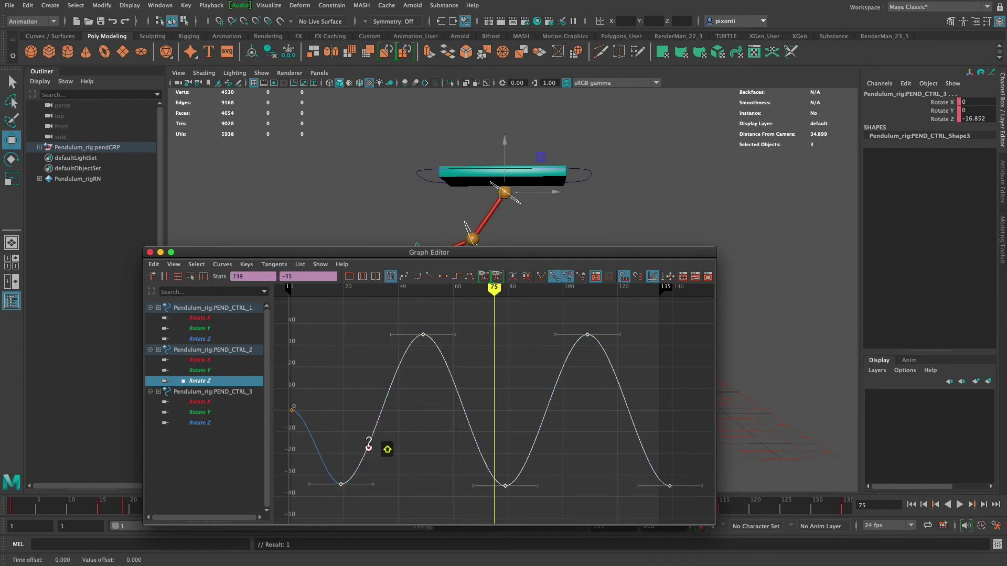
pyautogui.keyDown('shift'); pyautogui.moveTo(370, 447); pyautogui.dragTo(376, 451, button='middle'); pyautogui.keyUp('shift')
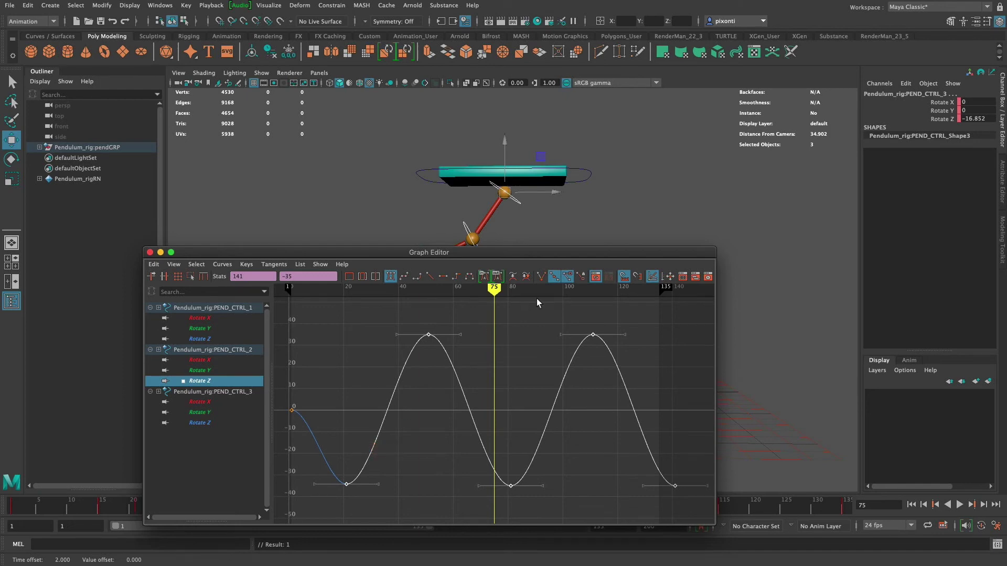
# Step: Compare the three joint controls' Rotate Z curves and play the swing to check the wider offset
pyautogui.click(217, 338)
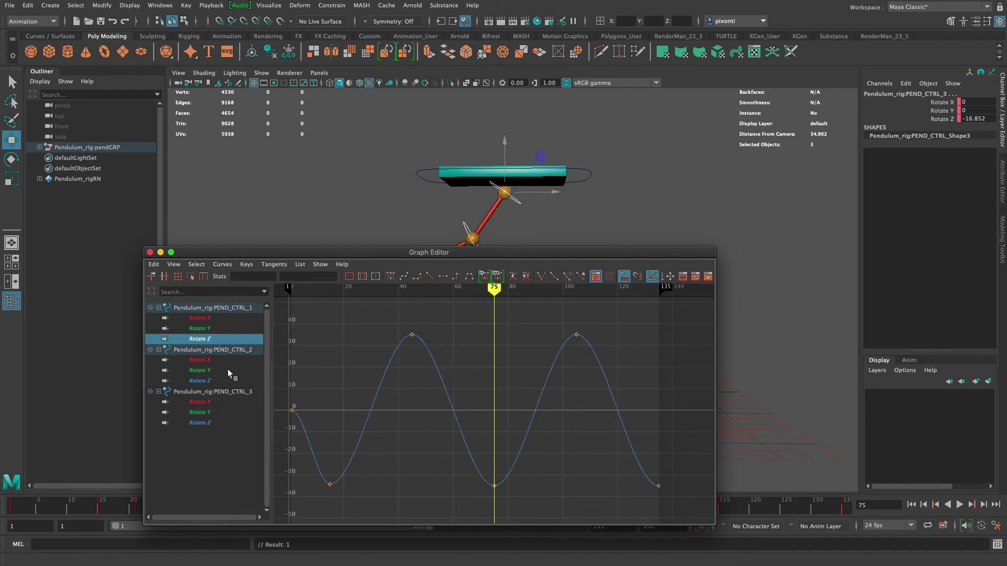
pyautogui.keyDown('super'); pyautogui.click(218, 382); pyautogui.keyUp('super')
pyautogui.keyDown('super'); pyautogui.click(220, 423); pyautogui.keyUp('super')
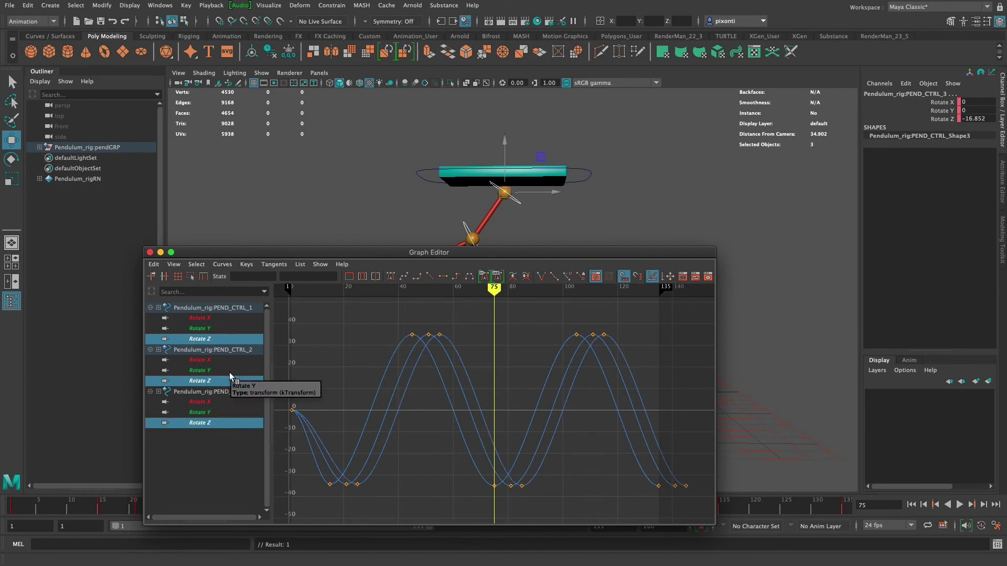
pyautogui.moveTo(619, 254); pyautogui.dragTo(554, 443)
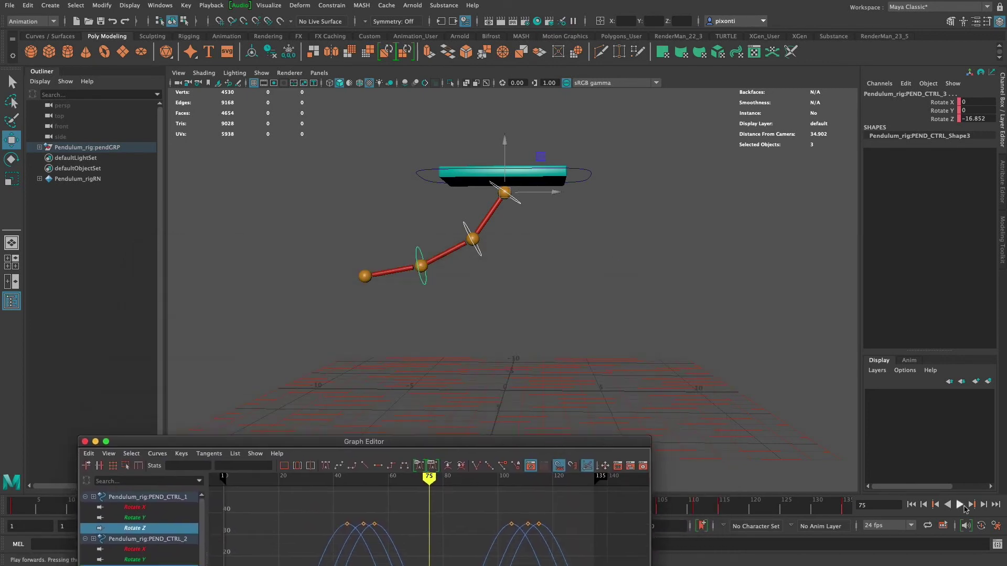
pyautogui.click(959, 504)
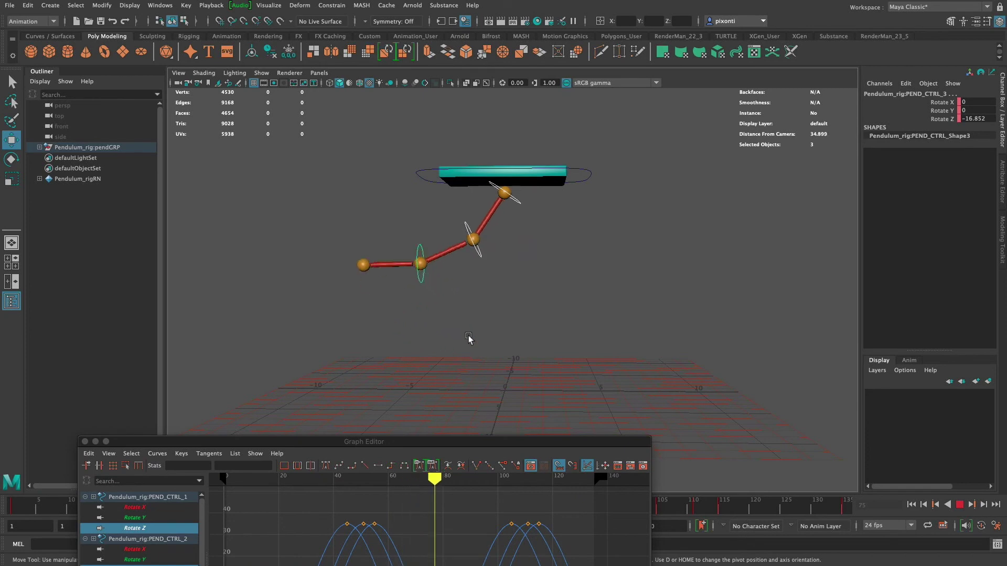
pyautogui.click(960, 504)
# Step: Shift the PEND_CTRL_2 Rotate Z keys after the first another 2 frames later, putting the last key at frame 143
pyautogui.moveTo(497, 442); pyautogui.dragTo(568, 229)
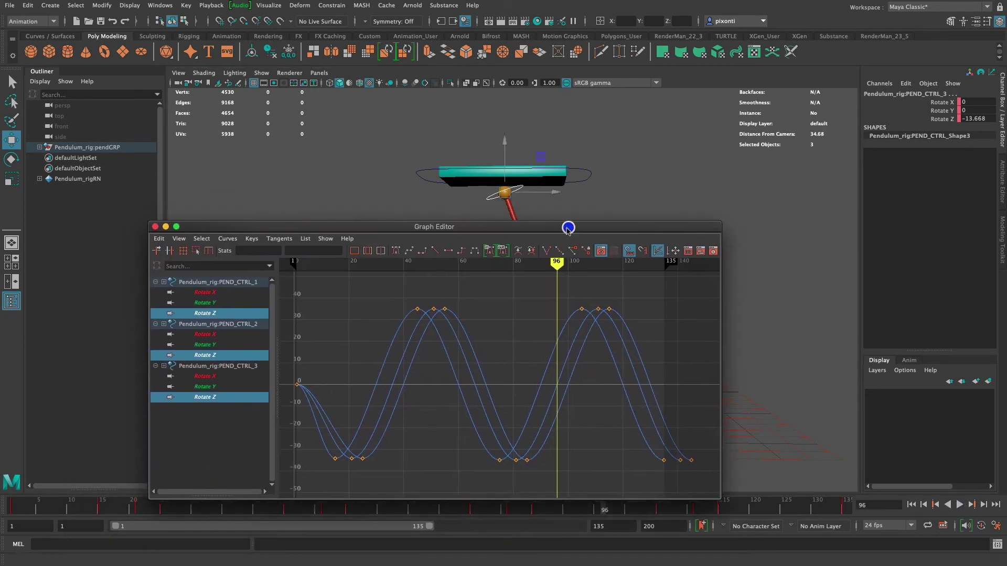
pyautogui.click(226, 357)
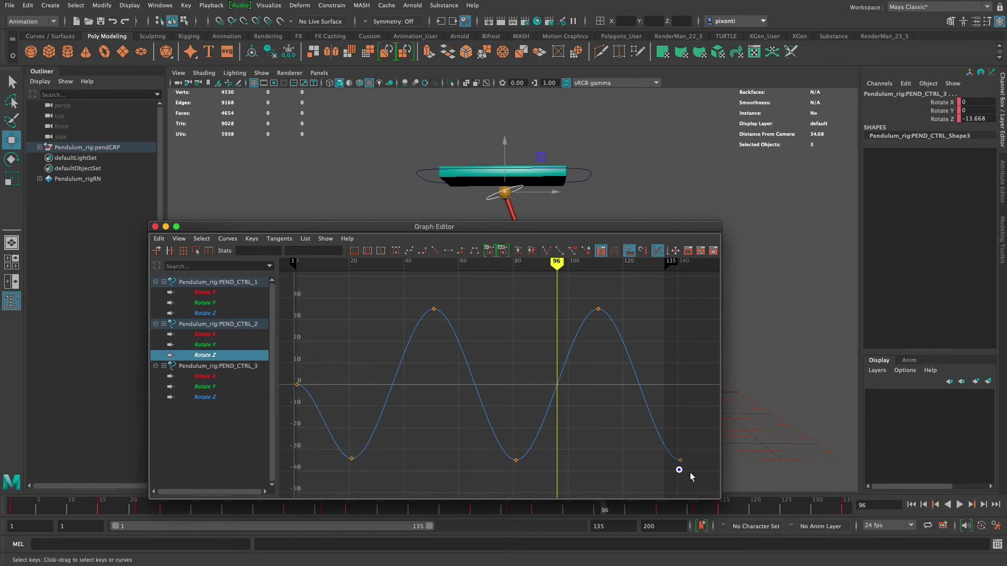
pyautogui.moveTo(691, 476); pyautogui.dragTo(337, 292)
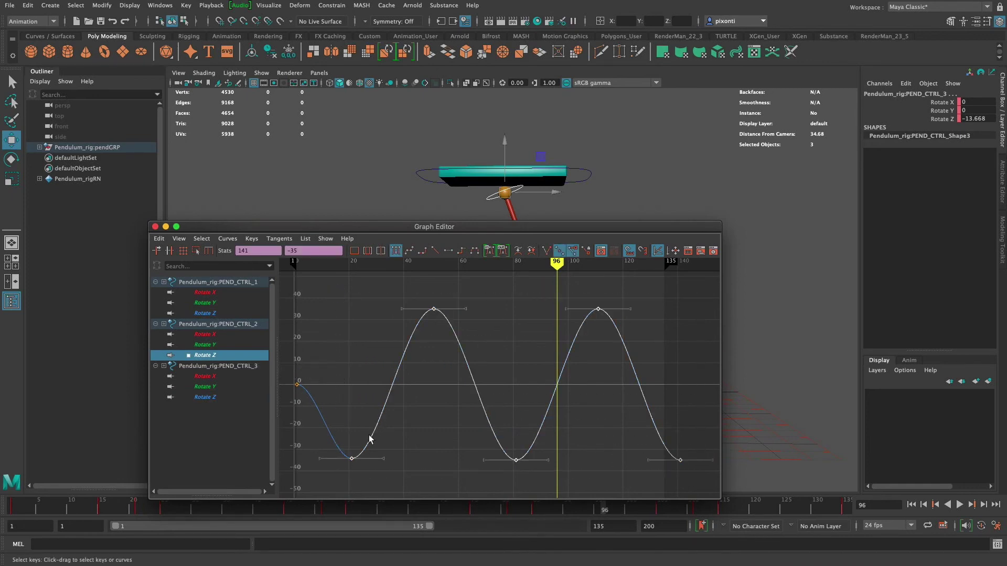
pyautogui.keyDown('shift'); pyautogui.moveTo(369, 439); pyautogui.dragTo(382, 423, button='middle'); pyautogui.keyUp('shift')
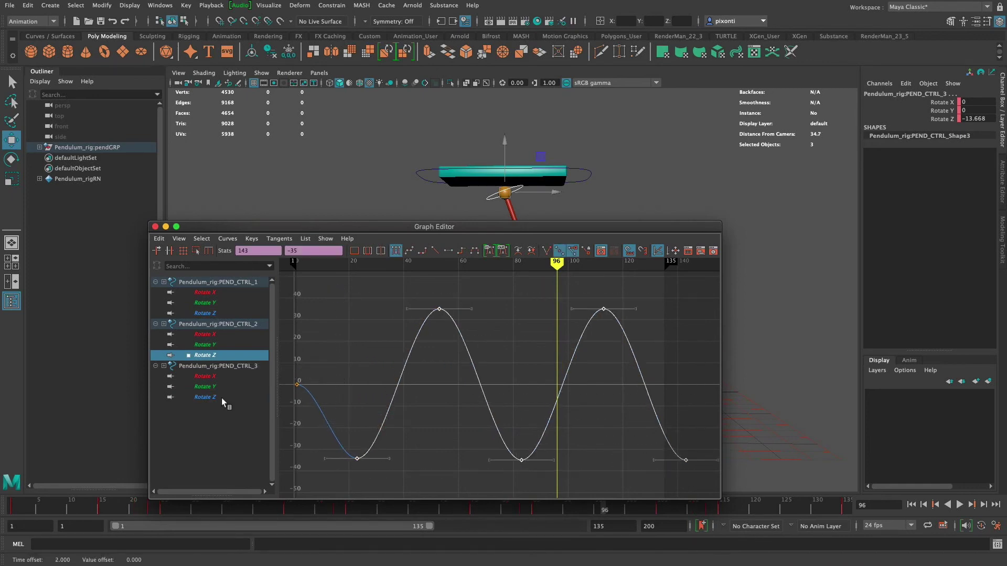
# Step: Shift the PEND_CTRL_3 Rotate Z keys after the first another 2 frames later, putting the last key at frame 147
pyautogui.click(222, 399)
pyautogui.moveTo(706, 475); pyautogui.dragTo(346, 292)
pyautogui.keyDown('shift'); pyautogui.moveTo(382, 443); pyautogui.dragTo(388, 444, button='middle'); pyautogui.keyUp('shift')
# Step: Uncover the rig in the viewport and play back the swing to check the revised key timing
pyautogui.moveTo(219, 231); pyautogui.dragTo(188, 411)
pyautogui.click(960, 505)
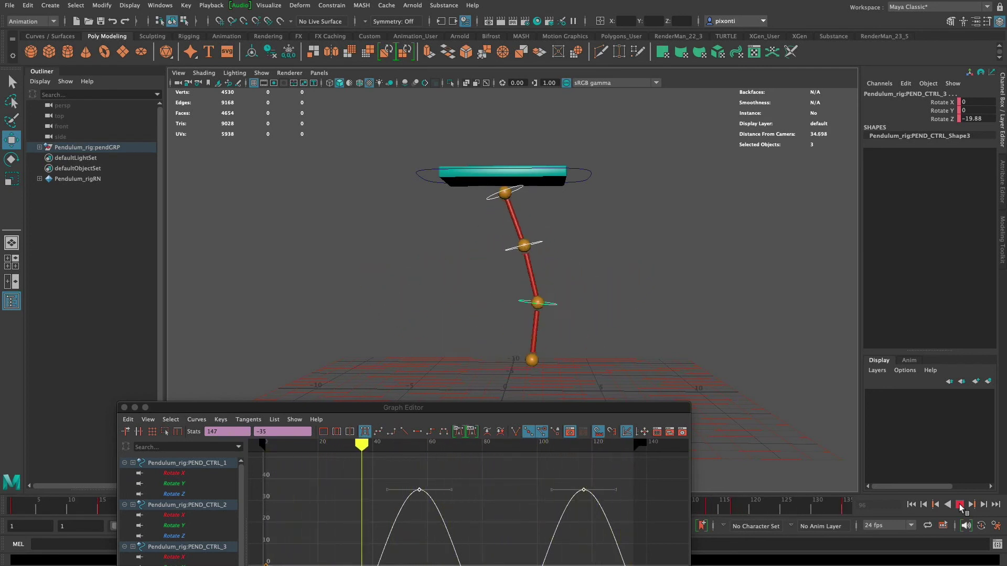
pyautogui.click(959, 508)
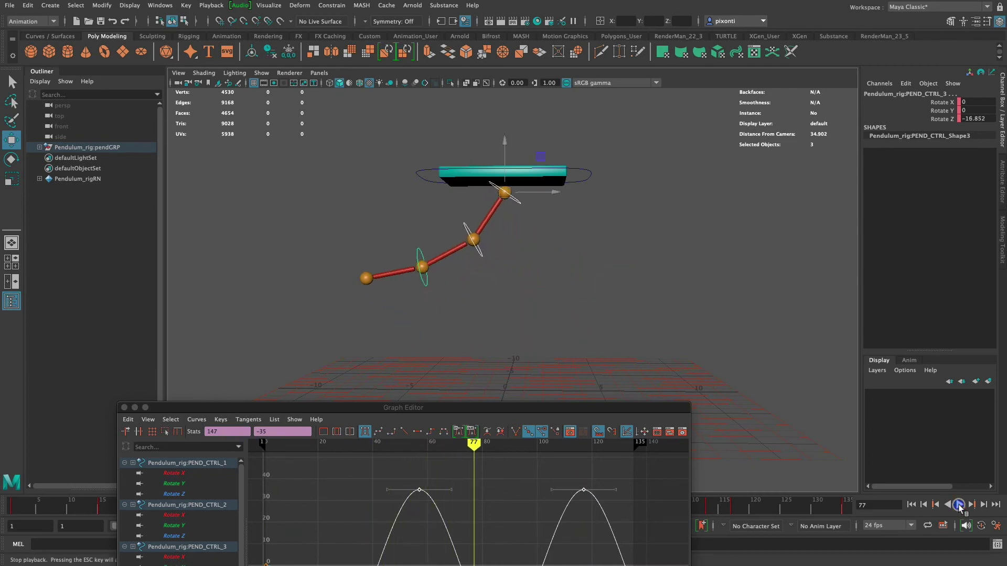
# Step: Show all three Rotate Z curves and shift the PEND_CTRL_3 keys after the first 4 frames later, ending at frame 151
pyautogui.moveTo(567, 407); pyautogui.dragTo(636, 244)
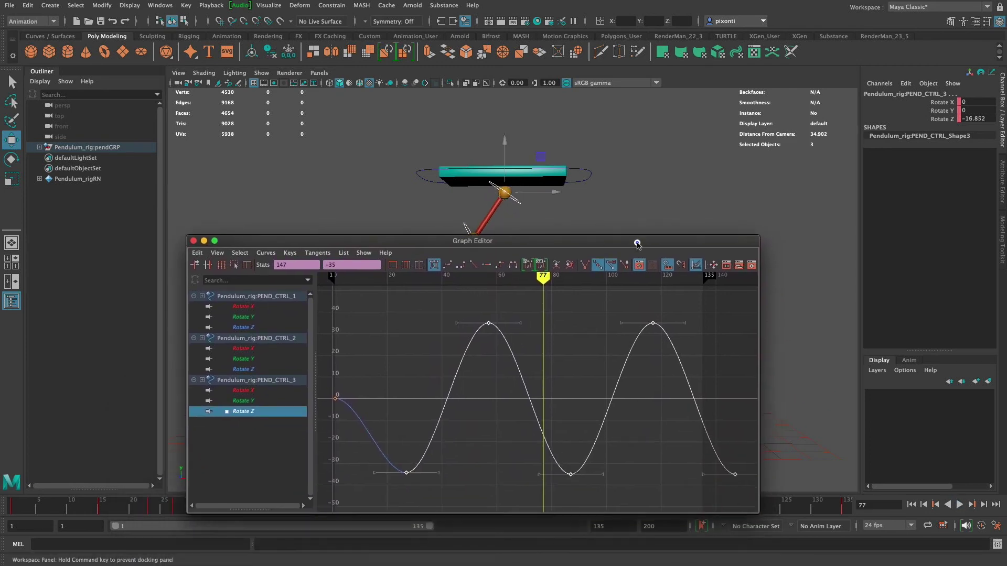
pyautogui.keyDown('super'); pyautogui.click(263, 370); pyautogui.keyUp('super')
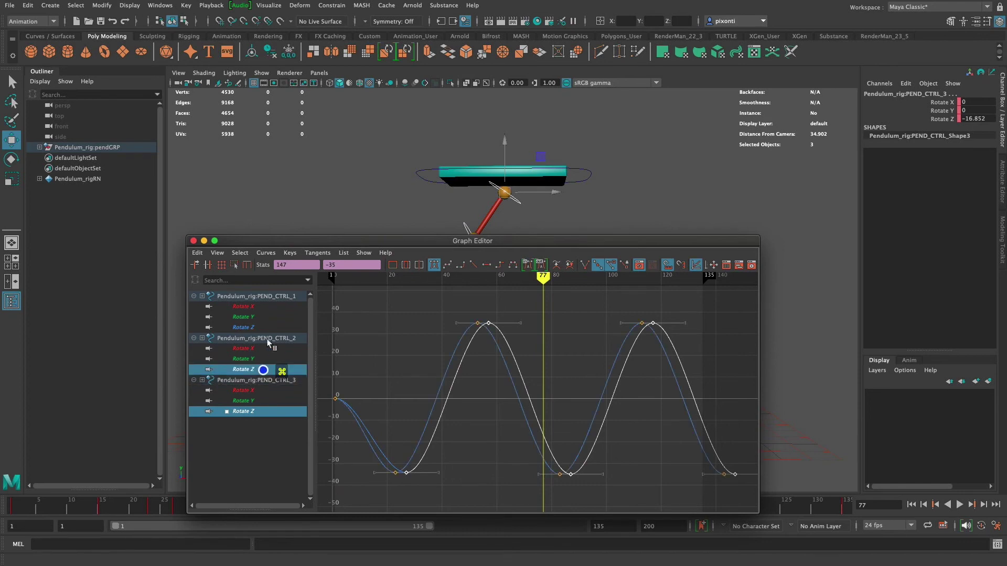
pyautogui.keyDown('super'); pyautogui.click(263, 328); pyautogui.keyUp('super')
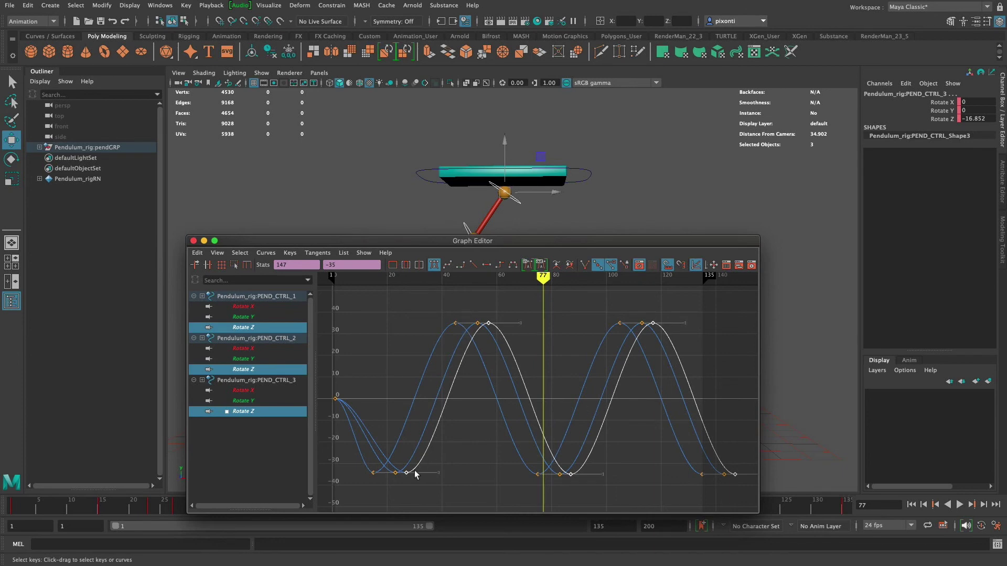
pyautogui.keyDown('shift'); pyautogui.moveTo(423, 460); pyautogui.dragTo(436, 453, button='middle'); pyautogui.keyUp('shift')
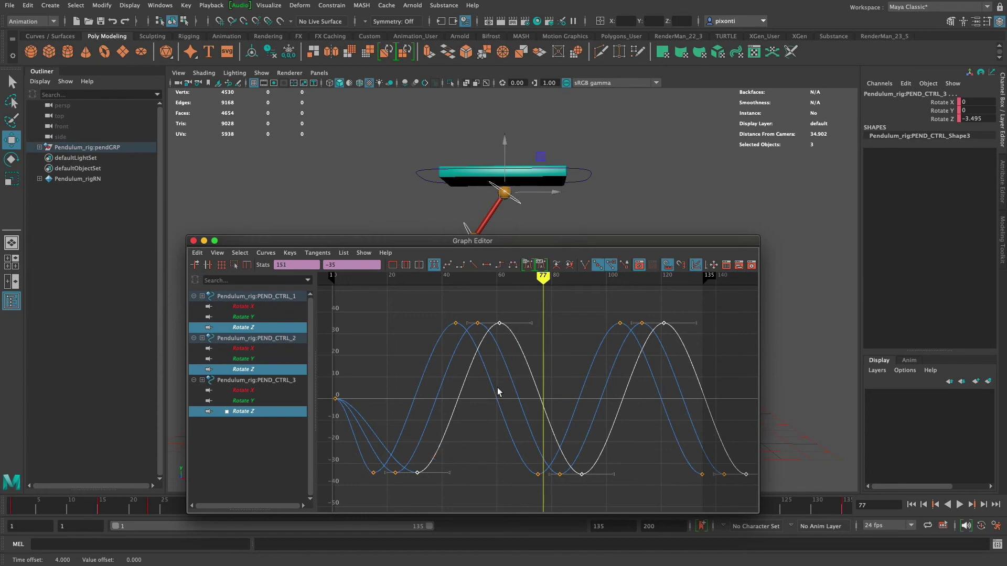
# Step: Scrub through the animation and play the swing to examine how far the lowest joint drags behind
pyautogui.moveTo(694, 244); pyautogui.dragTo(687, 297)
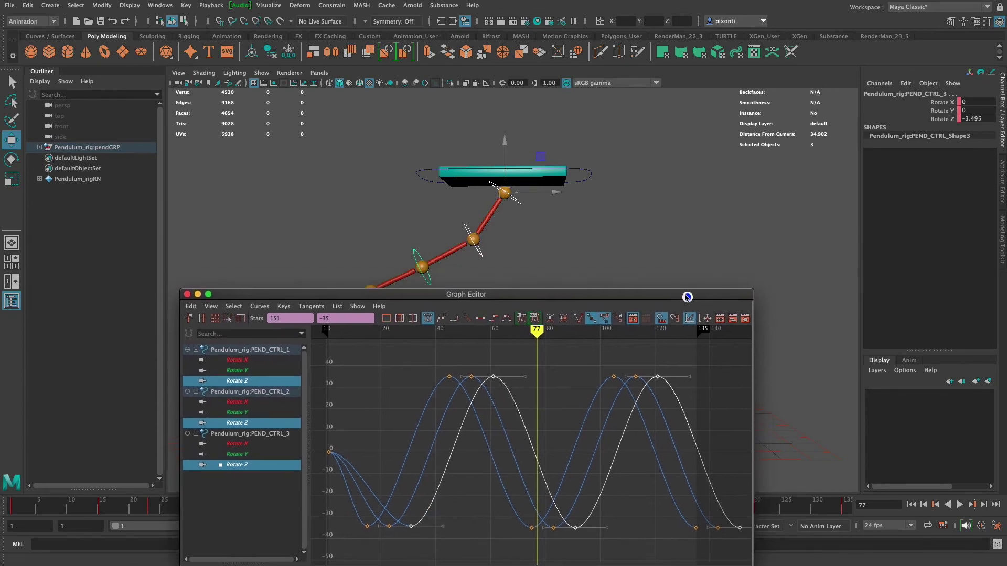
pyautogui.press('k')
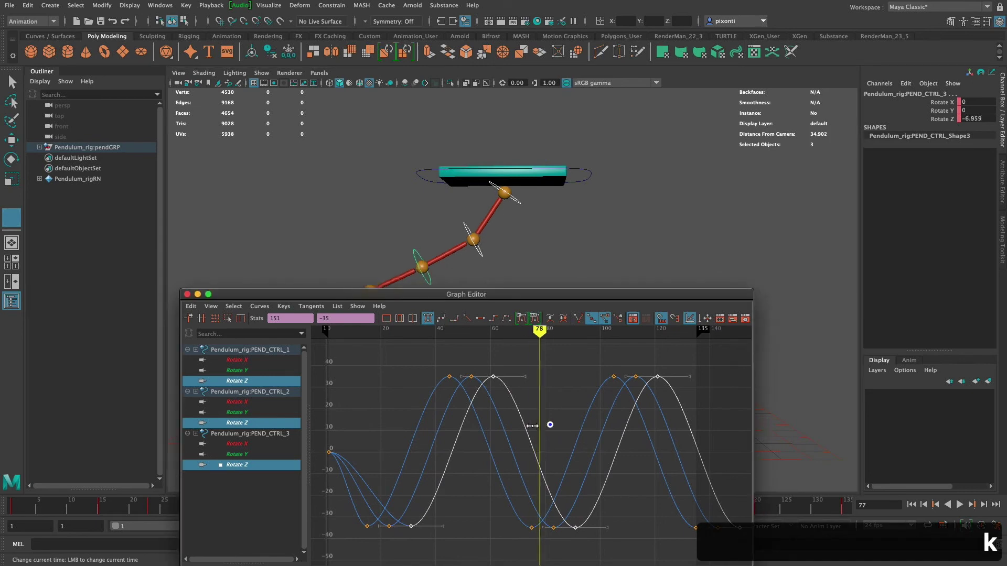
pyautogui.moveTo(546, 425); pyautogui.dragTo(522, 432)
pyautogui.moveTo(606, 294); pyautogui.dragTo(603, 373)
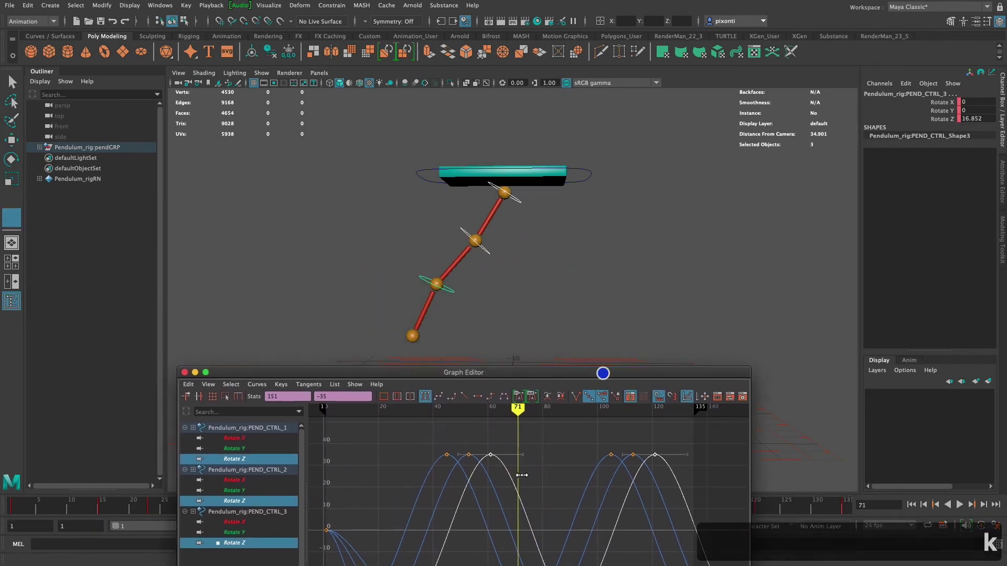
pyautogui.moveTo(519, 412)
pyautogui.mouseDown()
pyautogui.moveTo(371, 415)
pyautogui.moveTo(453, 417)
pyautogui.mouseUp()
pyautogui.click(959, 505)
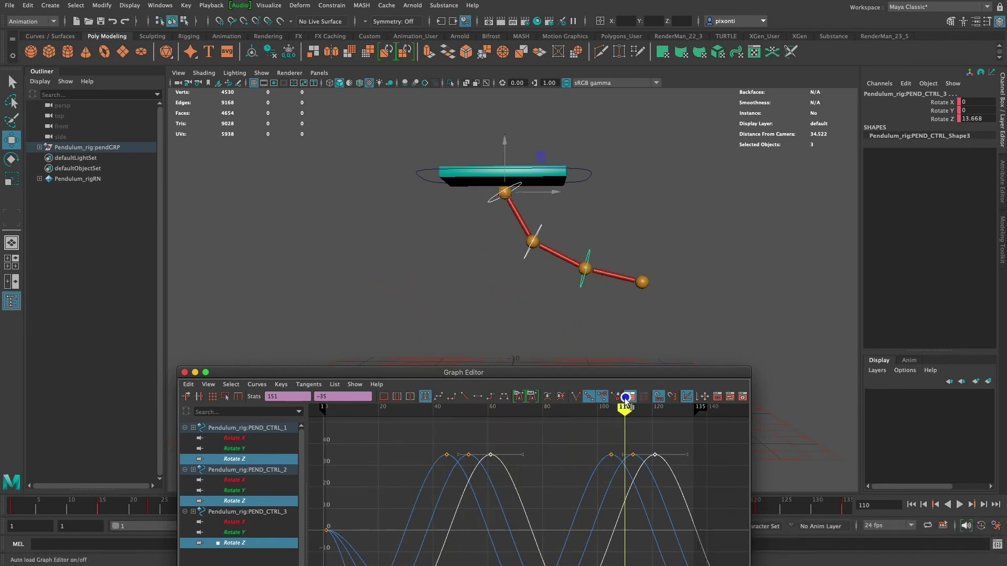
pyautogui.click(959, 505)
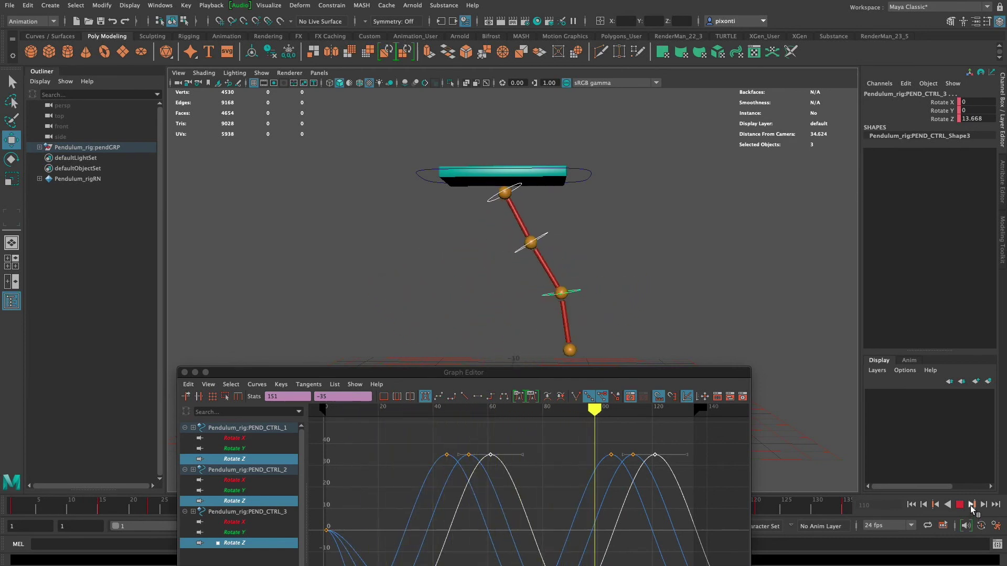
pyautogui.click(960, 507)
# Step: Isolate the PEND_CTRL_1 Rotate Z curve and add the PEND_CTRL_2 Rotate Z curve to compare their offset
pyautogui.moveTo(607, 376); pyautogui.dragTo(592, 324)
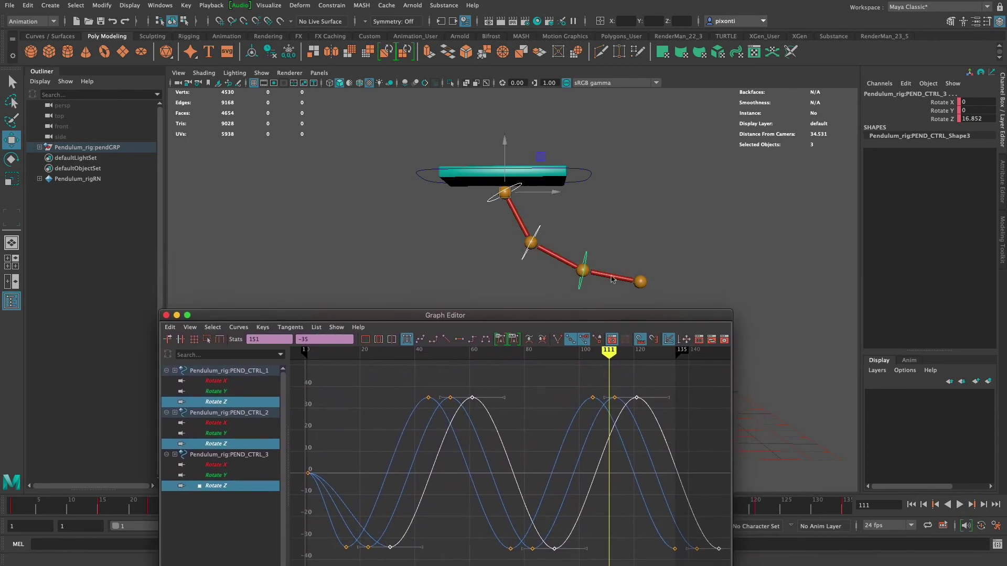
pyautogui.moveTo(493, 318); pyautogui.dragTo(504, 258)
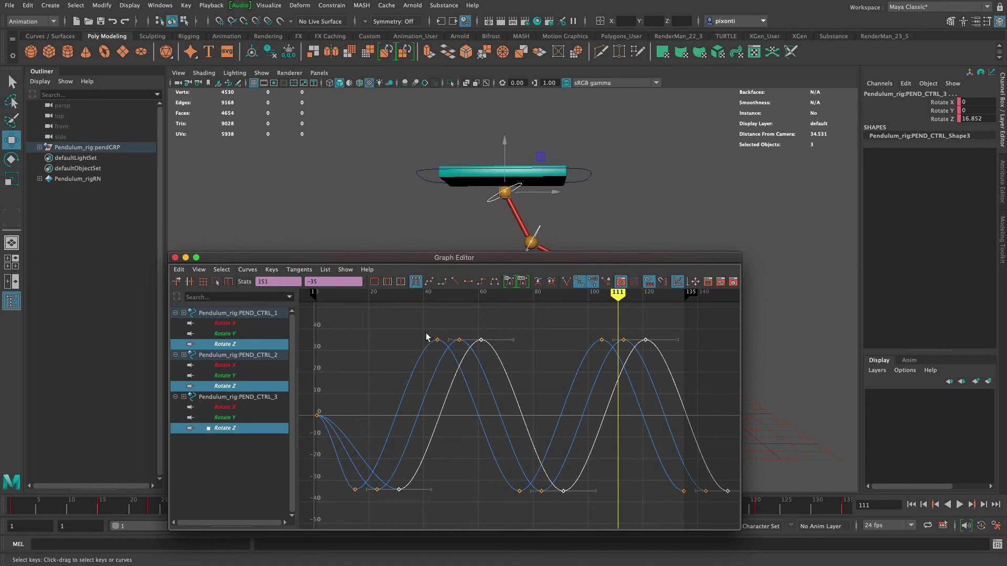
pyautogui.click(250, 345)
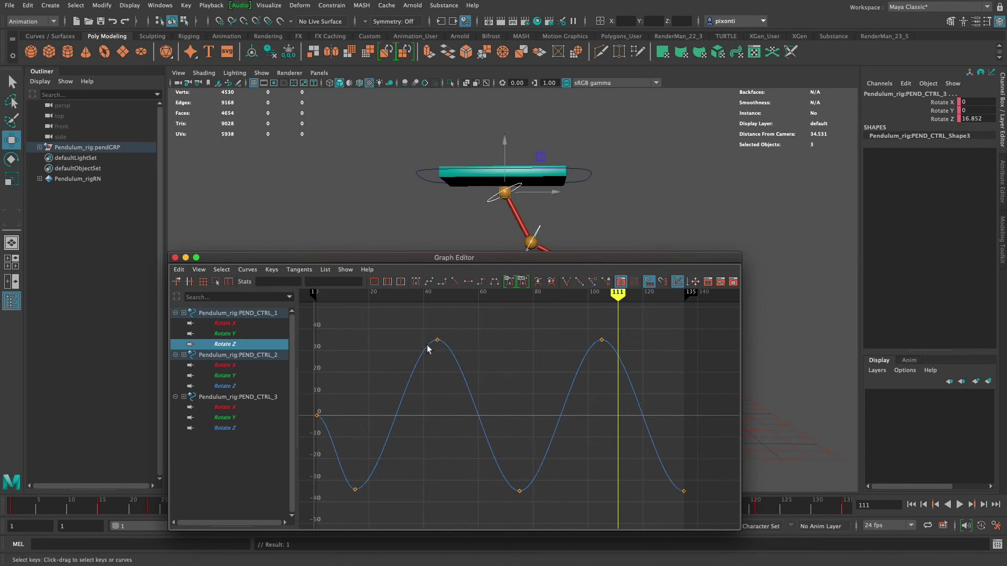
pyautogui.keyDown('ctrl'); pyautogui.click(239, 386); pyautogui.keyUp('ctrl')
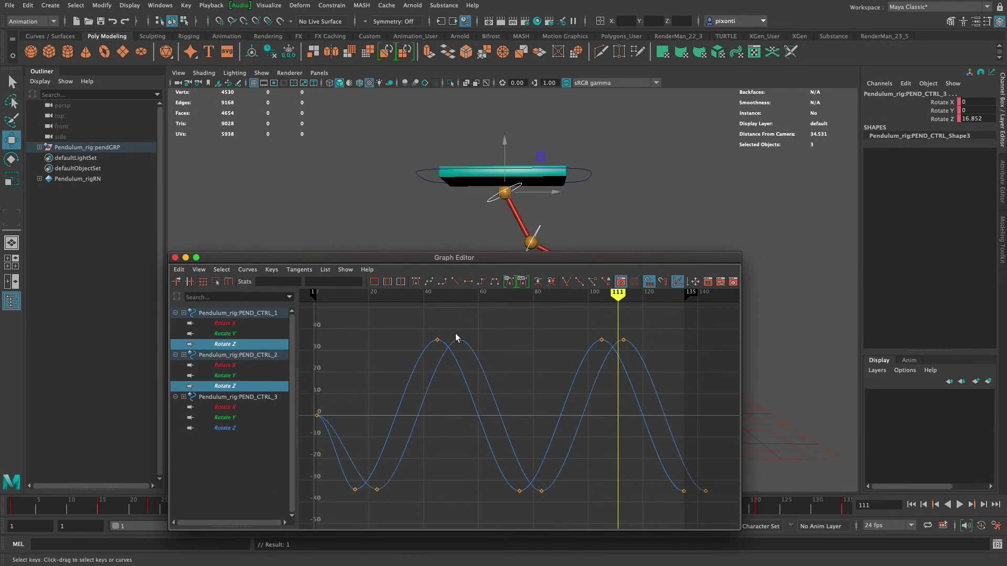
# Step: Exaggerate PEND_CTRL_2's Rotate Z extremes to about -38, 38, -39, 38 and -39 at frames 23, 53, 83, 113 and 143, keeping their timing
pyautogui.moveTo(454, 337); pyautogui.dragTo(471, 352)
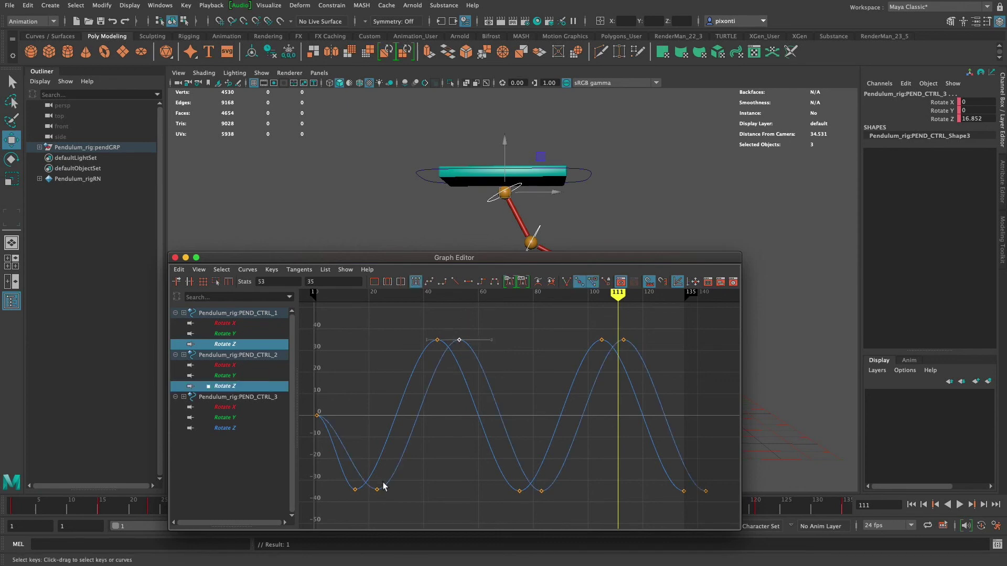
pyautogui.moveTo(372, 502); pyautogui.dragTo(373, 502)
pyautogui.keyDown('shift'); pyautogui.moveTo(378, 491); pyautogui.dragTo(377, 499, button='middle'); pyautogui.keyUp('shift')
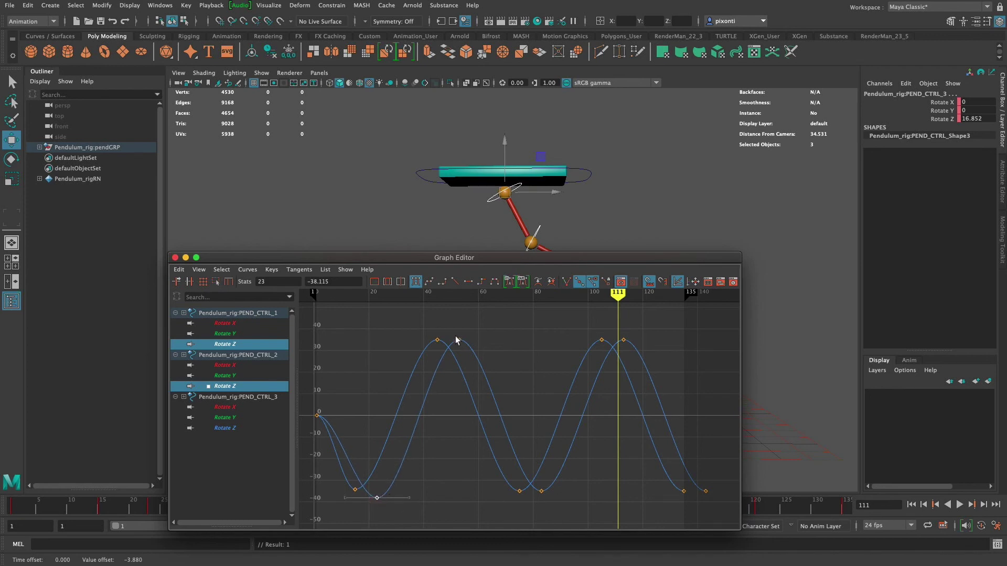
pyautogui.click(463, 342)
pyautogui.keyDown('shift'); pyautogui.moveTo(465, 342); pyautogui.dragTo(459, 333, button='middle'); pyautogui.keyUp('shift')
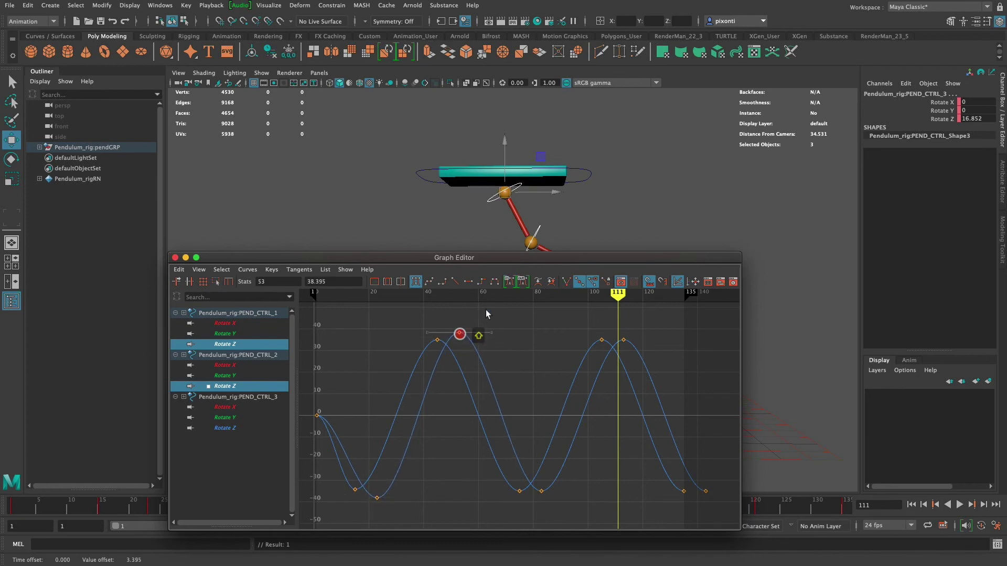
pyautogui.click(542, 492)
pyautogui.keyDown('shift'); pyautogui.moveTo(540, 492); pyautogui.dragTo(520, 493, button='middle'); pyautogui.keyUp('shift')
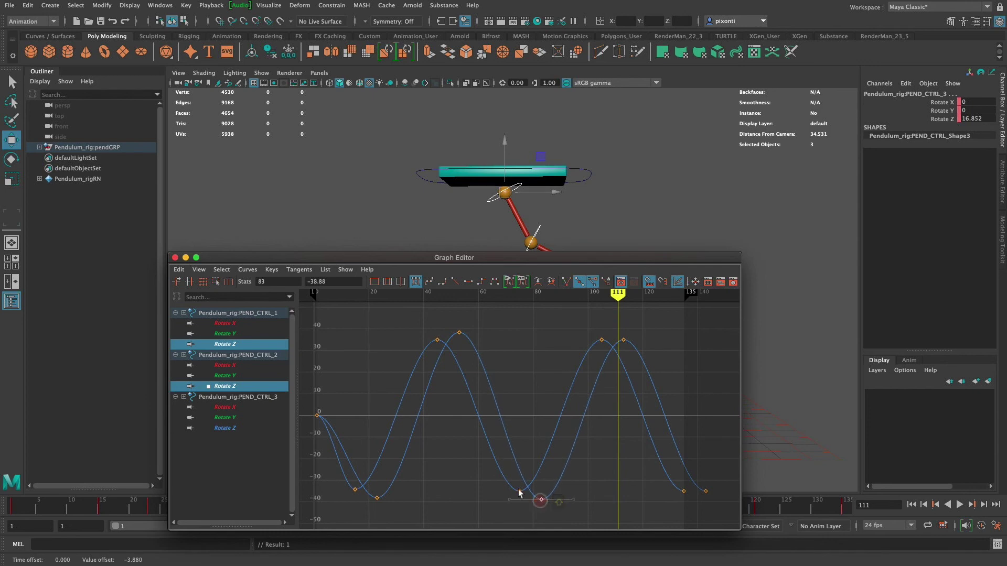
pyautogui.click(618, 347)
pyautogui.keyDown('shift'); pyautogui.moveTo(619, 345); pyautogui.dragTo(627, 335, button='middle'); pyautogui.keyUp('shift')
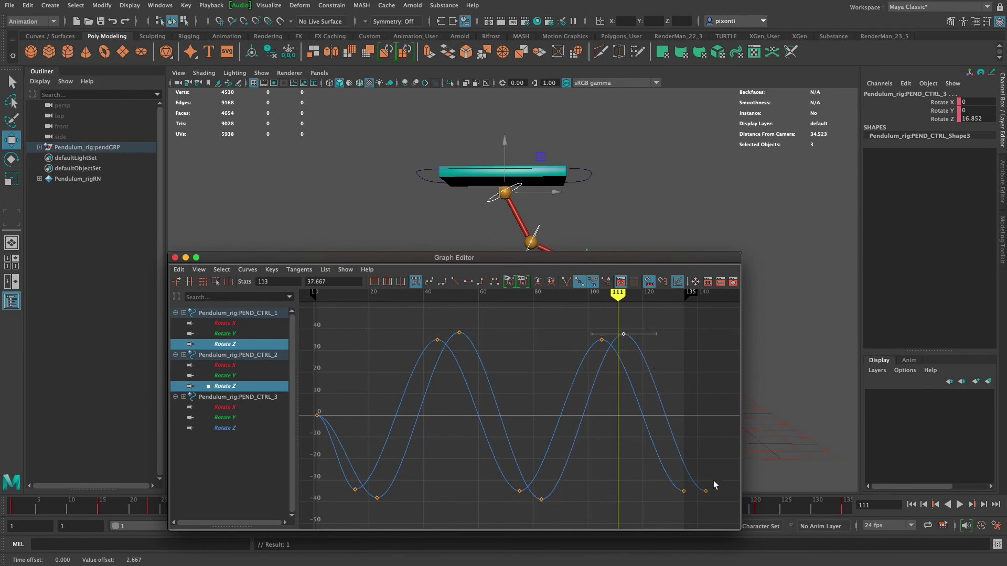
pyautogui.click(706, 493)
pyautogui.keyDown('shift'); pyautogui.moveTo(705, 492); pyautogui.dragTo(706, 501, button='middle'); pyautogui.keyUp('shift')
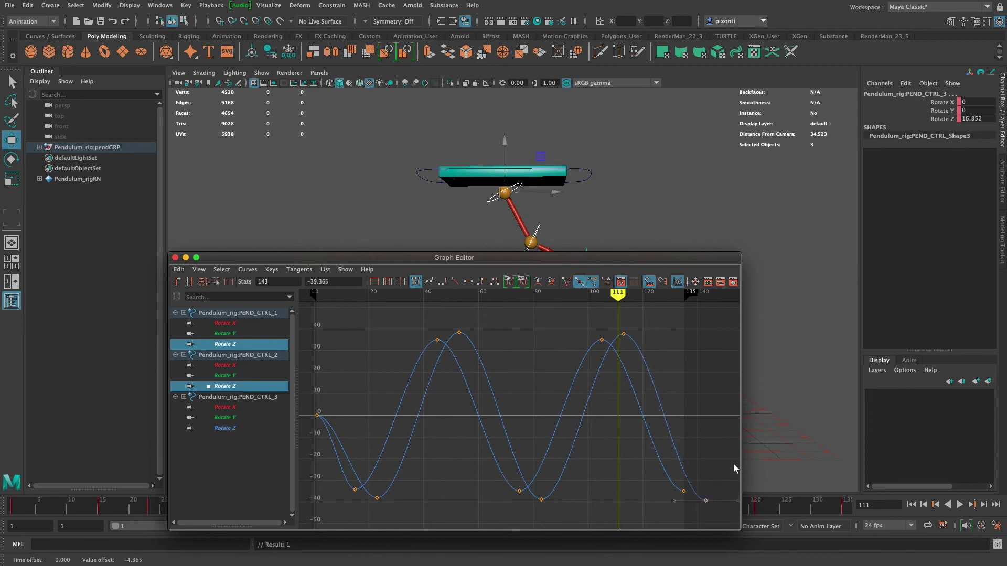
# Step: Even out PEND_CTRL_2's Rotate Z extremes by pushing the keys at frames 23, 53, 83 and 113 slightly outward to about 39 to 40 in magnitude
pyautogui.moveTo(532, 493); pyautogui.dragTo(532, 493)
pyautogui.keyDown('shift'); pyautogui.moveTo(555, 499); pyautogui.dragTo(555, 502, button='middle'); pyautogui.keyUp('shift')
pyautogui.click(377, 498)
pyautogui.keyDown('shift'); pyautogui.moveTo(377, 498); pyautogui.dragTo(377, 500, button='middle'); pyautogui.keyUp('shift')
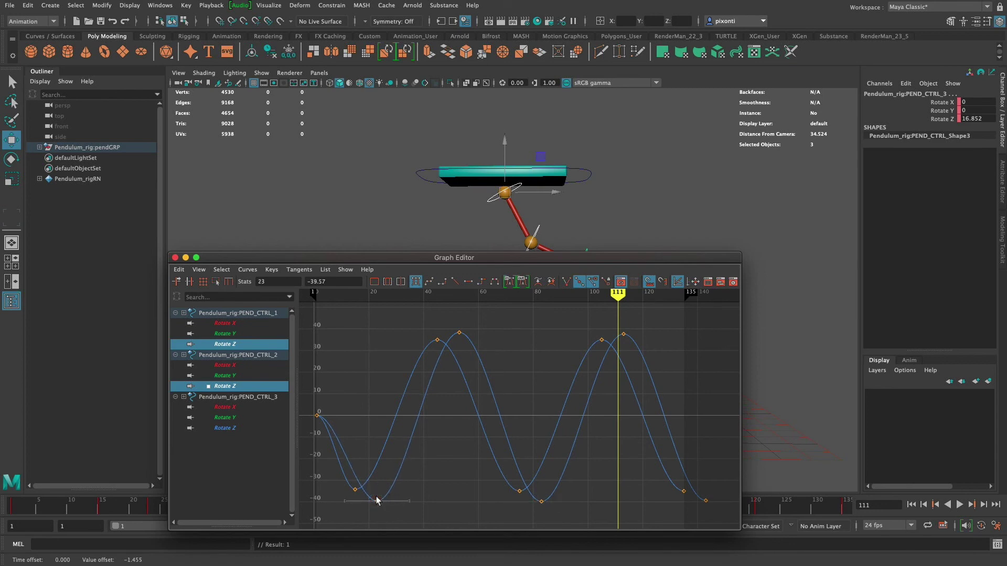
pyautogui.click(460, 333)
pyautogui.keyDown('shift'); pyautogui.moveTo(458, 337); pyautogui.dragTo(459, 332, button='middle'); pyautogui.keyUp('shift')
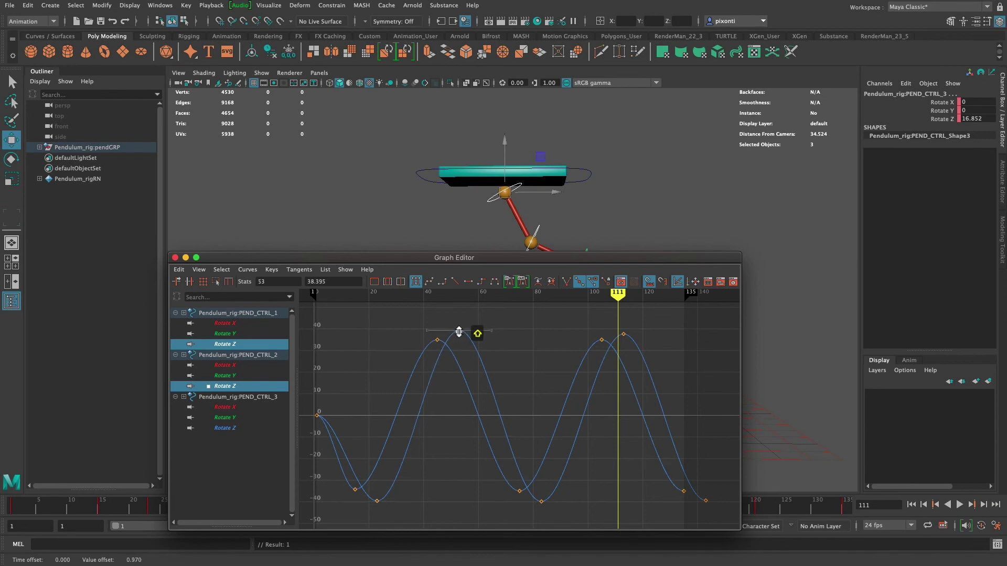
pyautogui.click(624, 334)
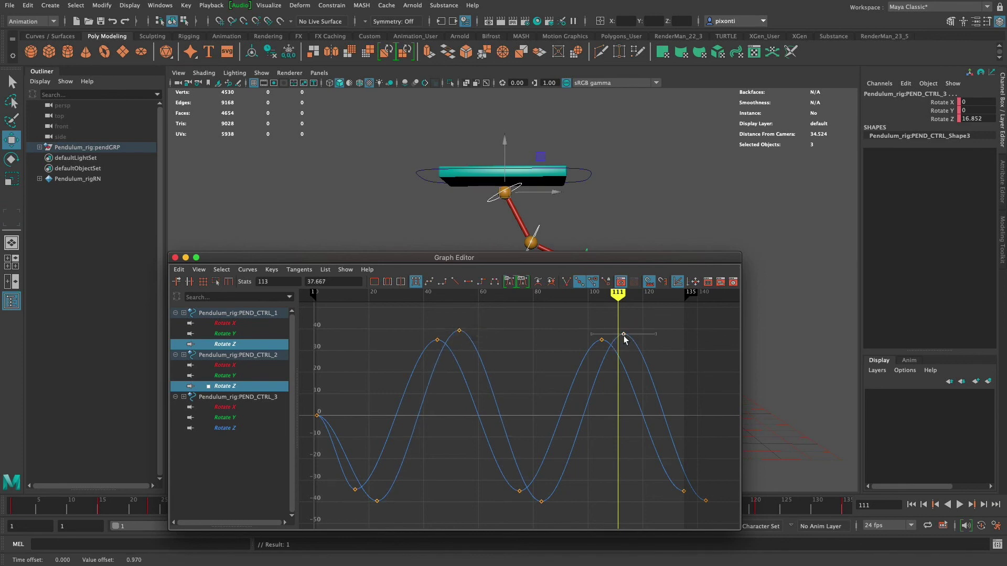
pyautogui.keyDown('shift'); pyautogui.moveTo(626, 334); pyautogui.dragTo(624, 330, button='middle'); pyautogui.keyUp('shift')
# Step: Add the PEND_CTRL_3 curves and push its Rotate Z extremes to about -43 at frame 31, 45 at frame 61 and -43 at frame 91
pyautogui.keyDown('shift'); pyautogui.click(242, 429); pyautogui.keyUp('shift')
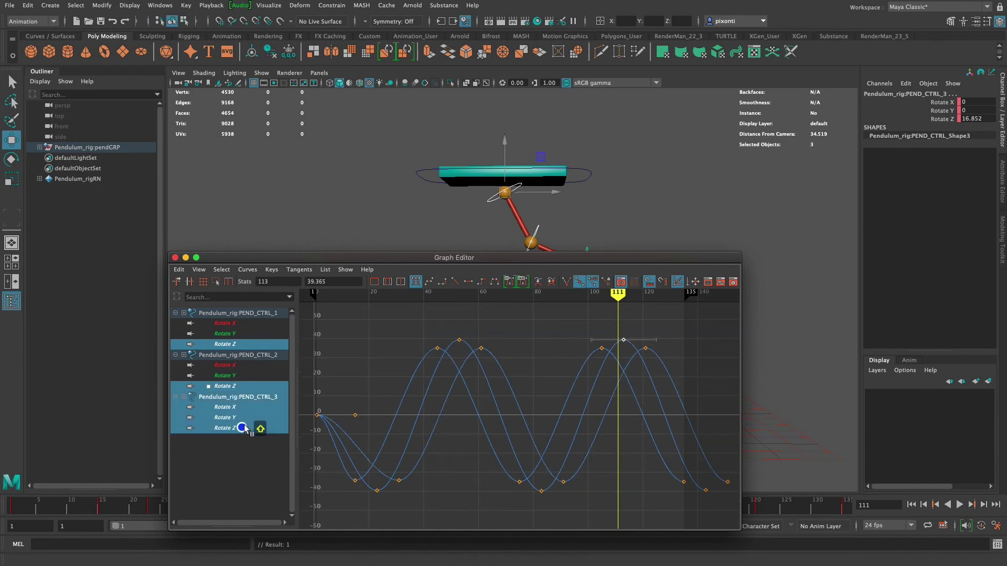
pyautogui.keyDown('shift'); pyautogui.click(262, 355); pyautogui.keyUp('shift')
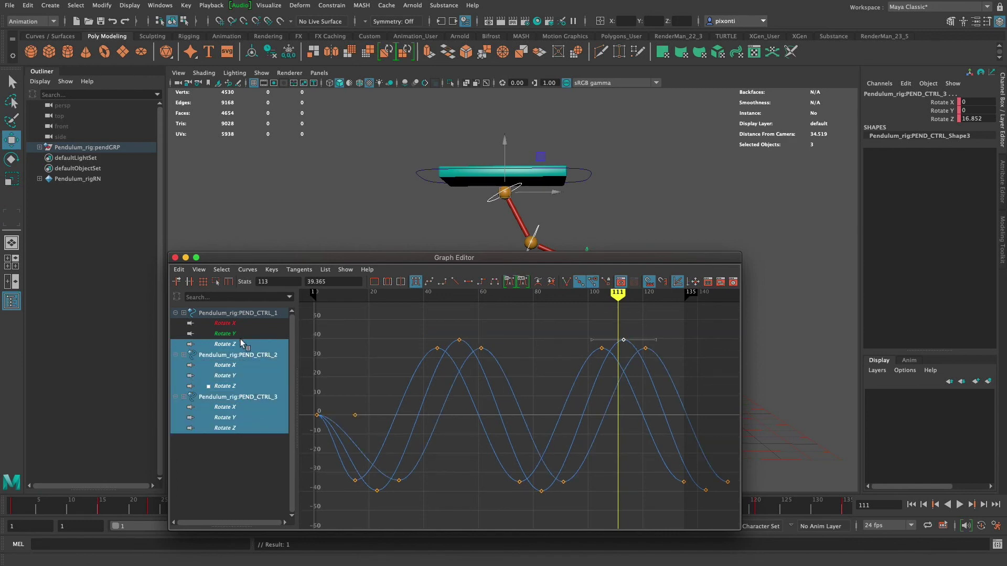
pyautogui.click(399, 481)
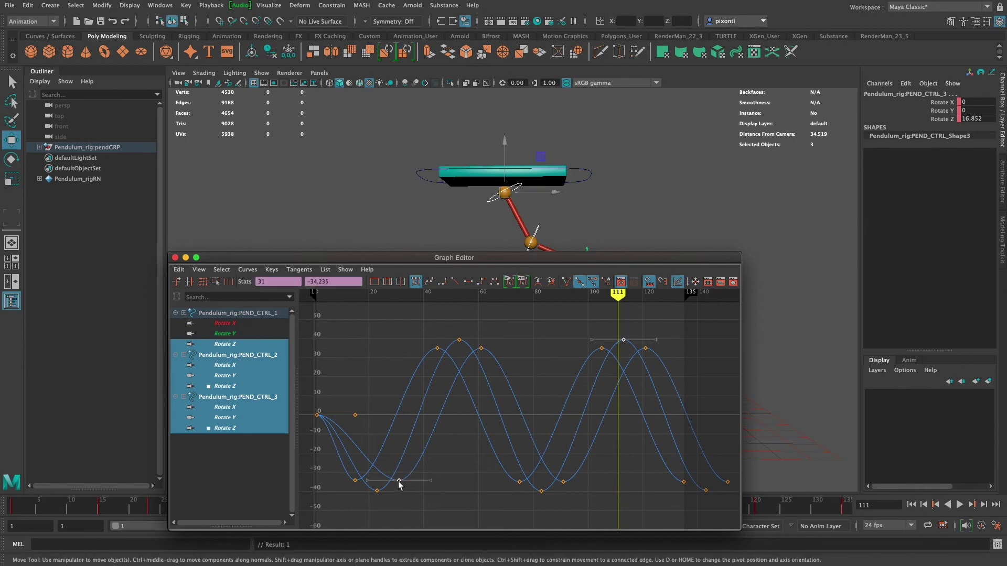
pyautogui.keyDown('shift'); pyautogui.moveTo(399, 483); pyautogui.dragTo(397, 501, button='middle'); pyautogui.keyUp('shift')
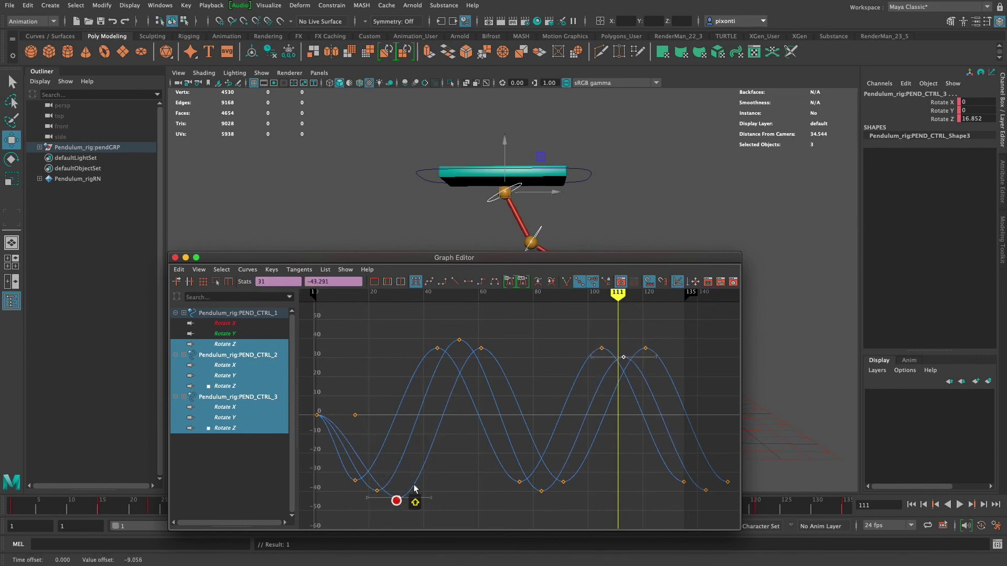
pyautogui.click(481, 349)
pyautogui.keyDown('shift'); pyautogui.moveTo(481, 348); pyautogui.dragTo(483, 331, button='middle'); pyautogui.keyUp('shift')
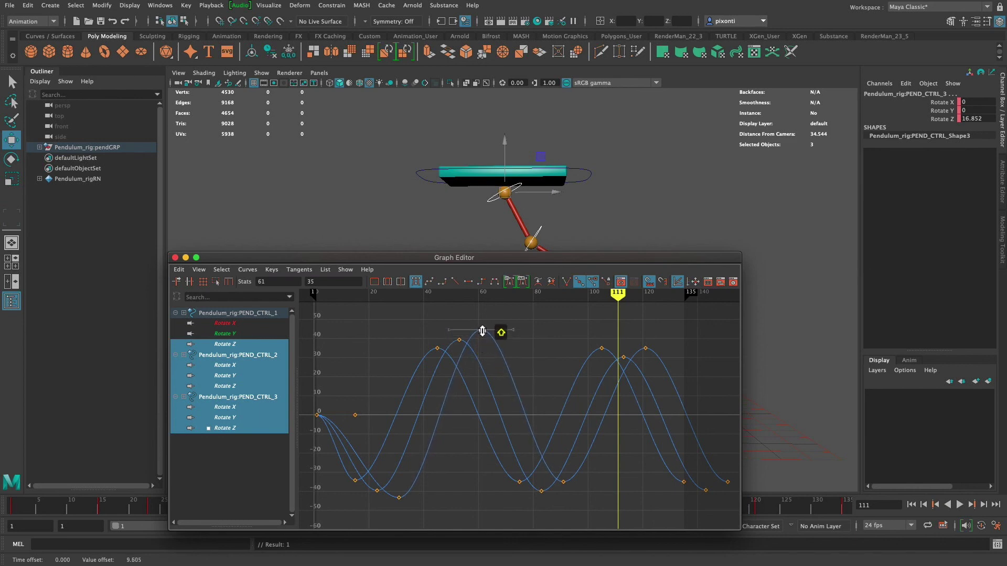
pyautogui.click(563, 482)
pyautogui.keyDown('shift'); pyautogui.moveTo(563, 482); pyautogui.dragTo(563, 497, button='middle'); pyautogui.keyUp('shift')
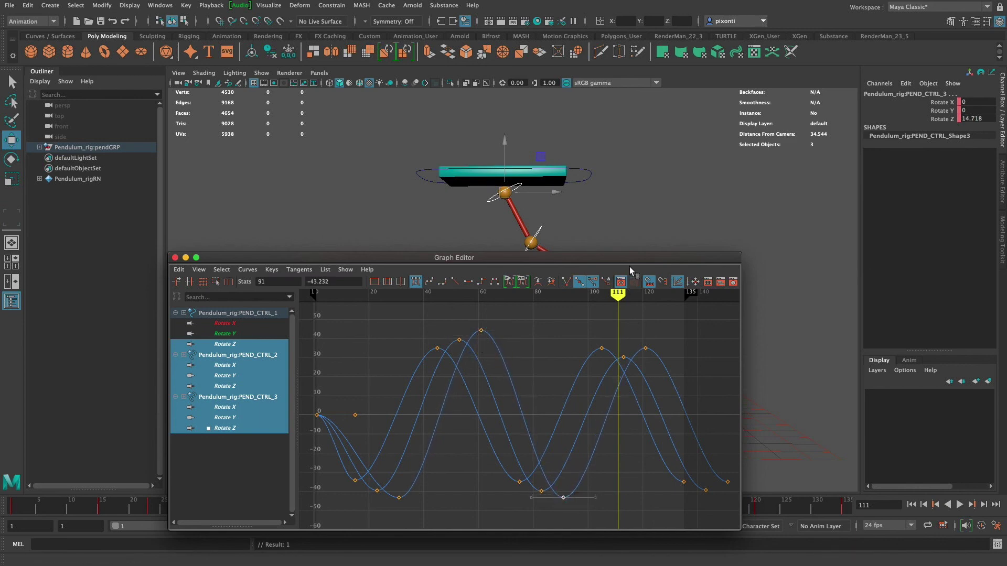
# Step: Set PEND_CTRL_3's Rotate Z extremes to about 43 at frame 121 and -45 at frame 151, and raise PEND_CTRL_2's frame 113 key to about 39
pyautogui.moveTo(629, 260); pyautogui.dragTo(609, 257)
pyautogui.moveTo(594, 357); pyautogui.dragTo(603, 320)
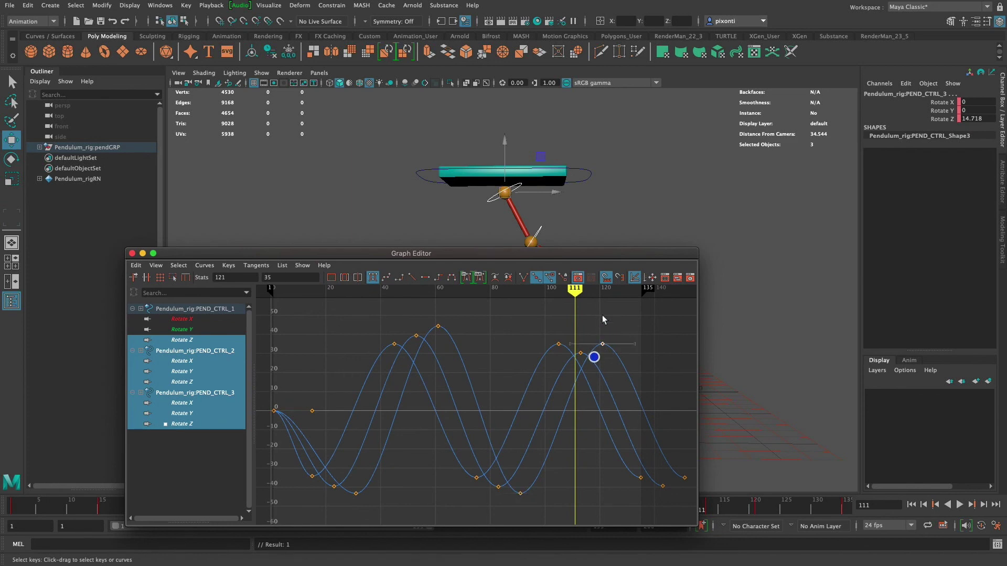
pyautogui.moveTo(549, 339); pyautogui.dragTo(603, 331)
pyautogui.click(580, 353)
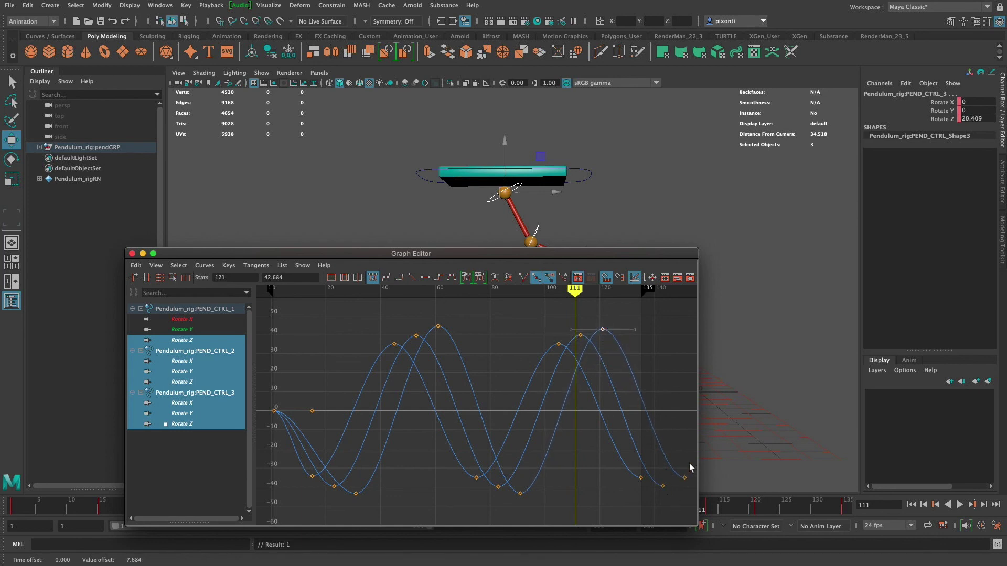
pyautogui.moveTo(684, 477)
pyautogui.keyDown('shift'); pyautogui.mouseDown()
pyautogui.moveTo(672, 487)
pyautogui.moveTo(685, 497)
pyautogui.mouseUp(); pyautogui.keyUp('shift')
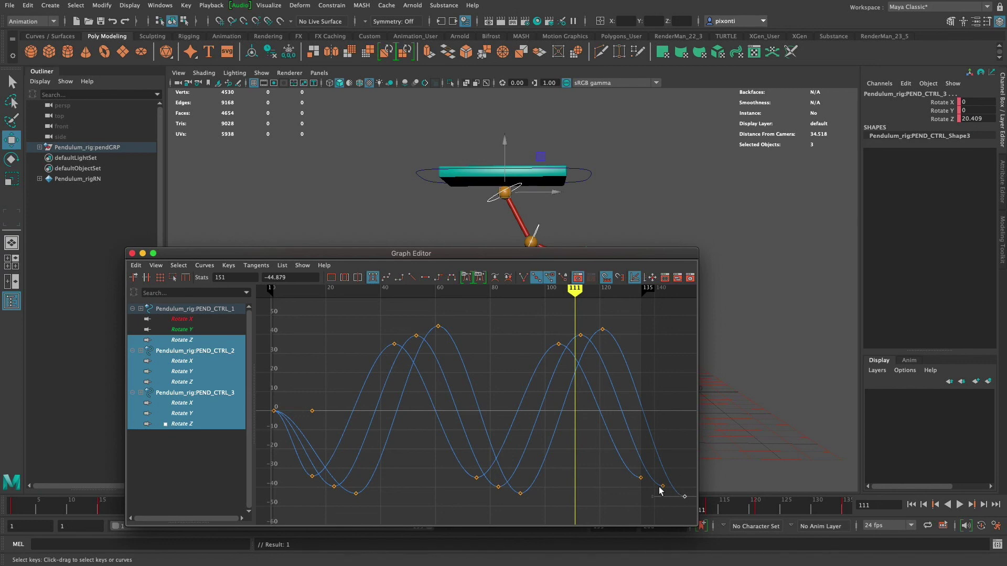
# Step: Uncover the rig and play the swing, comparing the pendulum's motion with the widened Rotate Z curves
pyautogui.moveTo(549, 258); pyautogui.dragTo(569, 421)
pyautogui.click(960, 508)
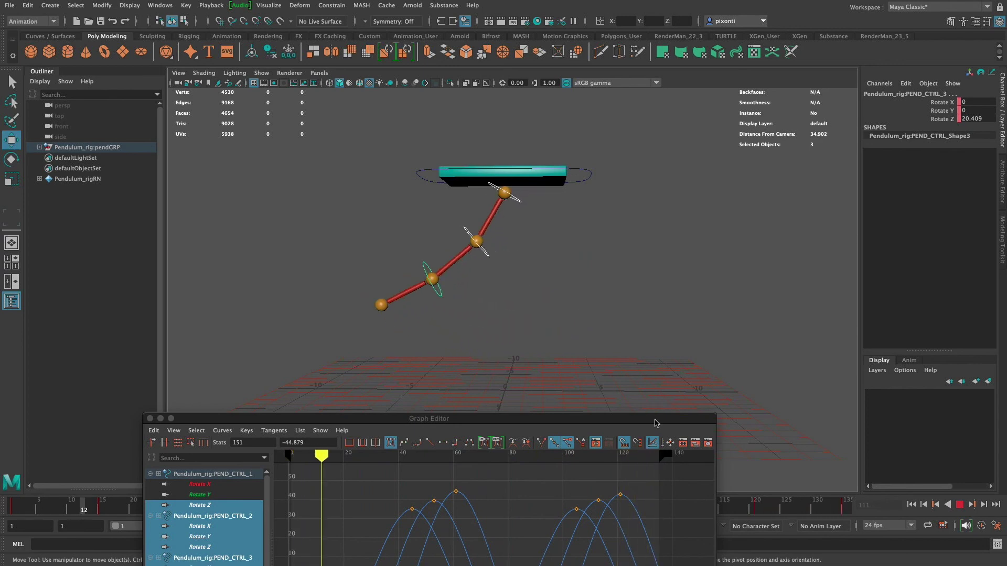
pyautogui.moveTo(655, 421); pyautogui.dragTo(714, 231)
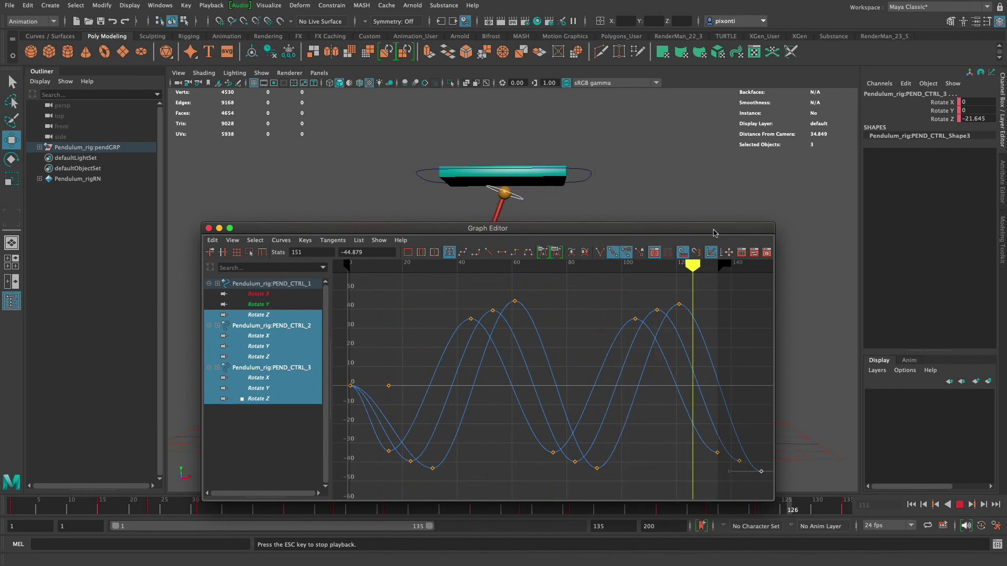
pyautogui.moveTo(686, 229); pyautogui.dragTo(686, 411)
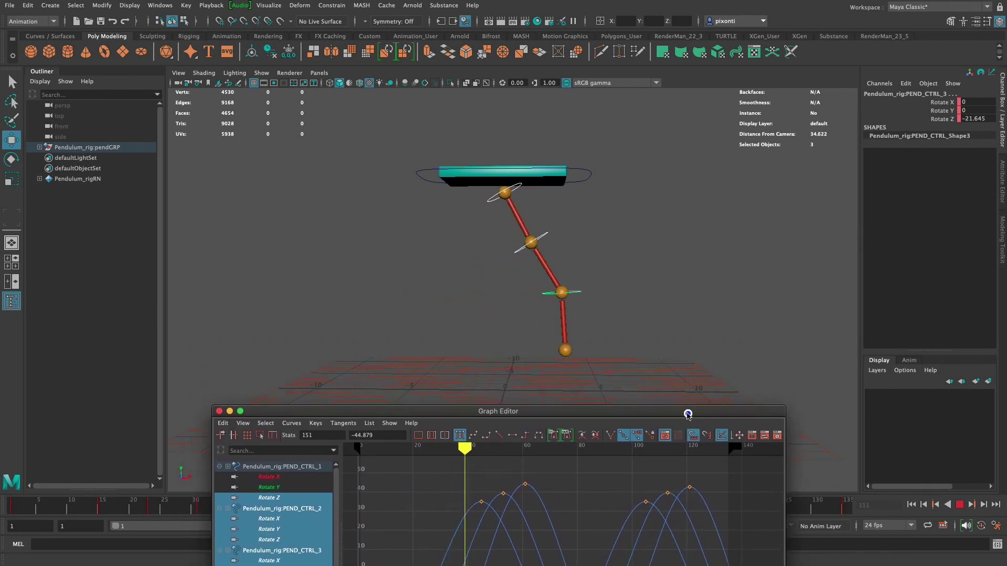